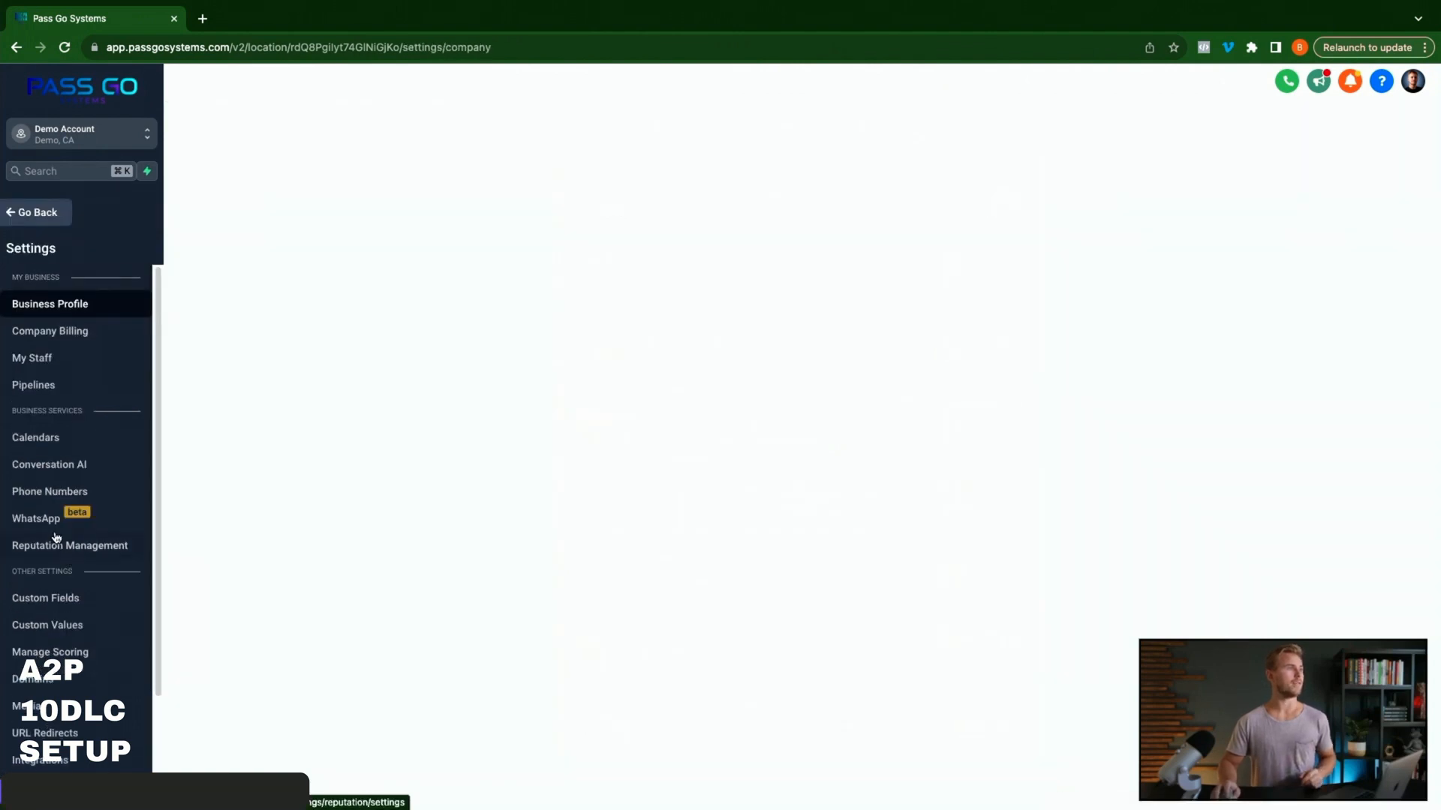
Open the Phone Numbers settings and start adding a new phone number
{"action": "left_click", "coordinate": [50, 491]}
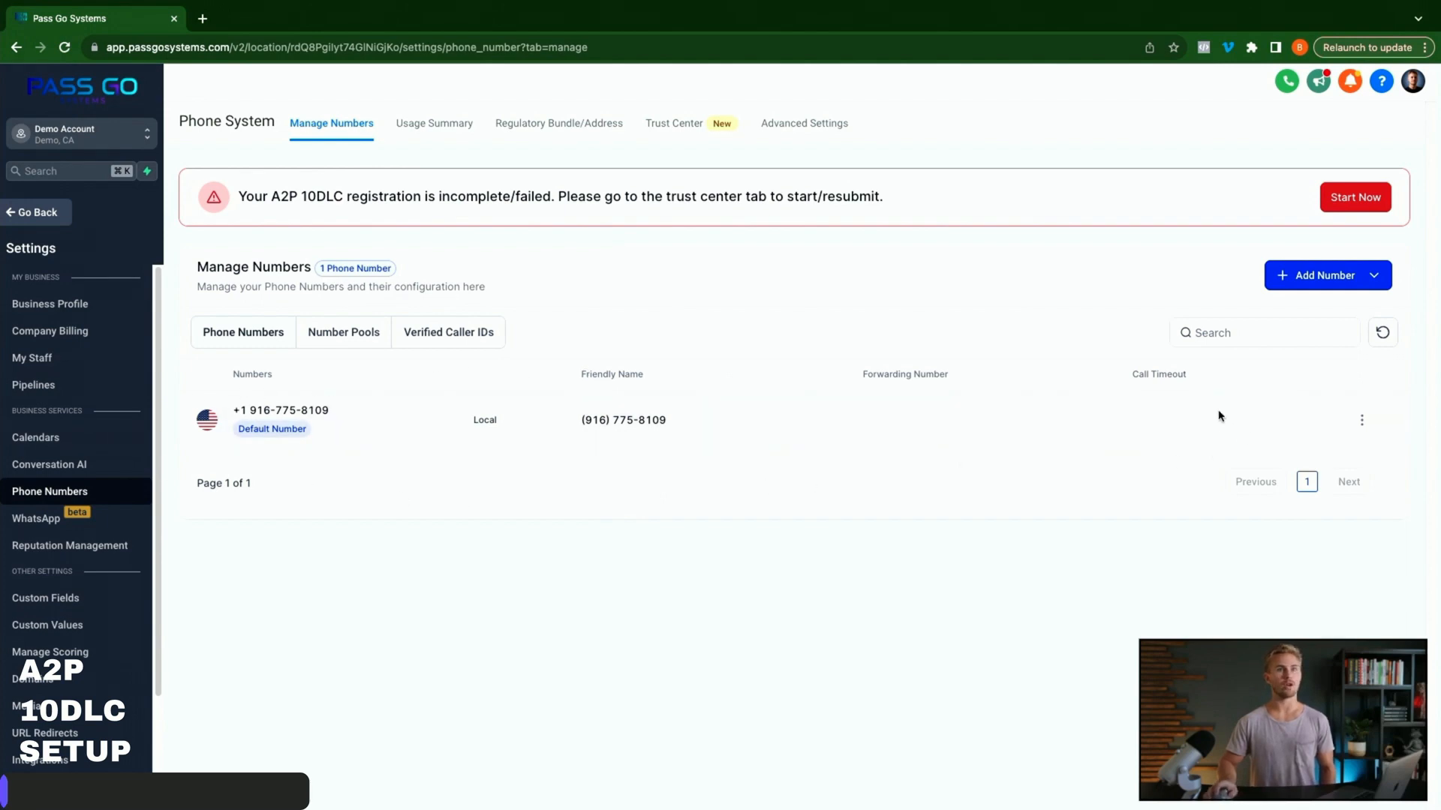
{"action": "left_click", "coordinate": [1338, 278]}
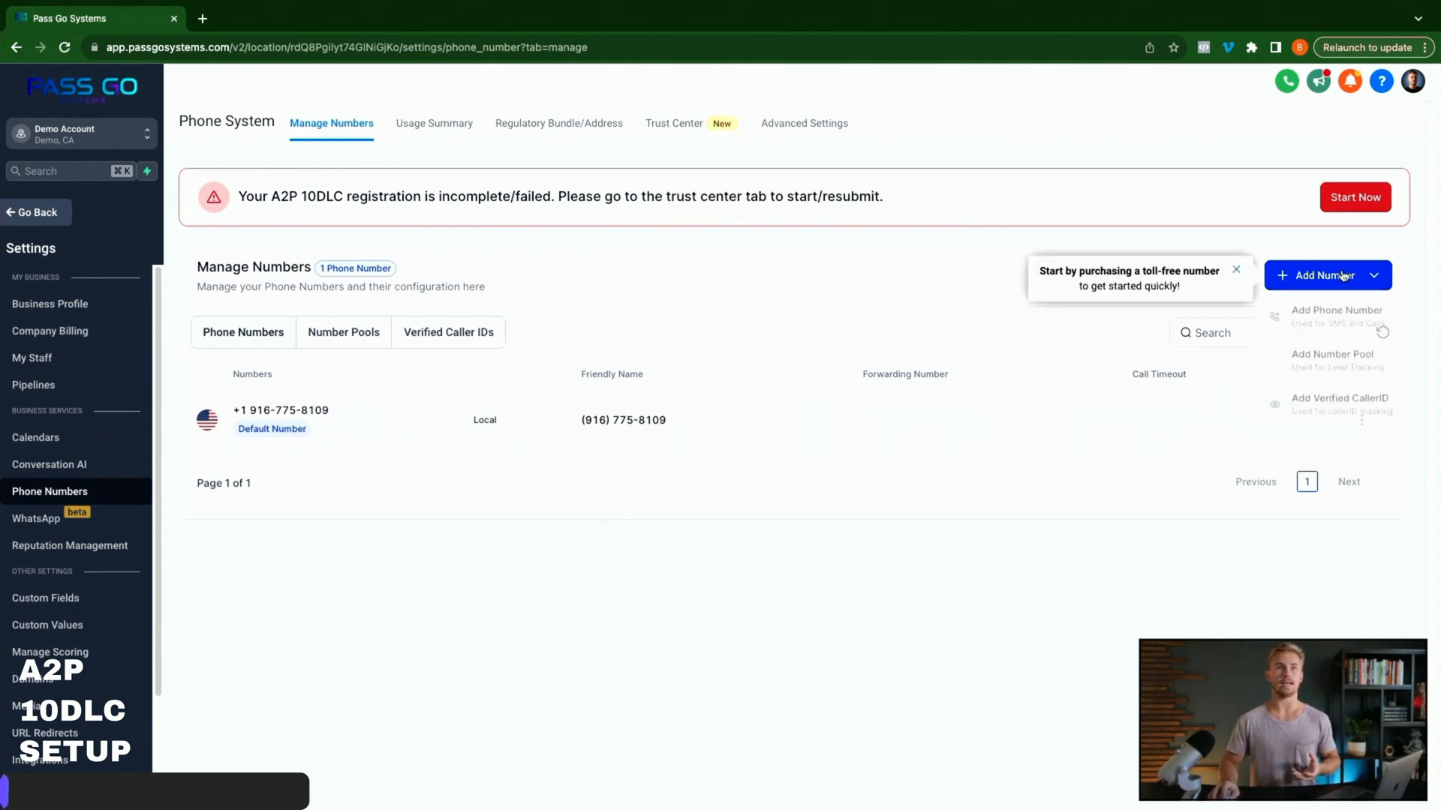
{"action": "left_click", "coordinate": [1332, 320]}
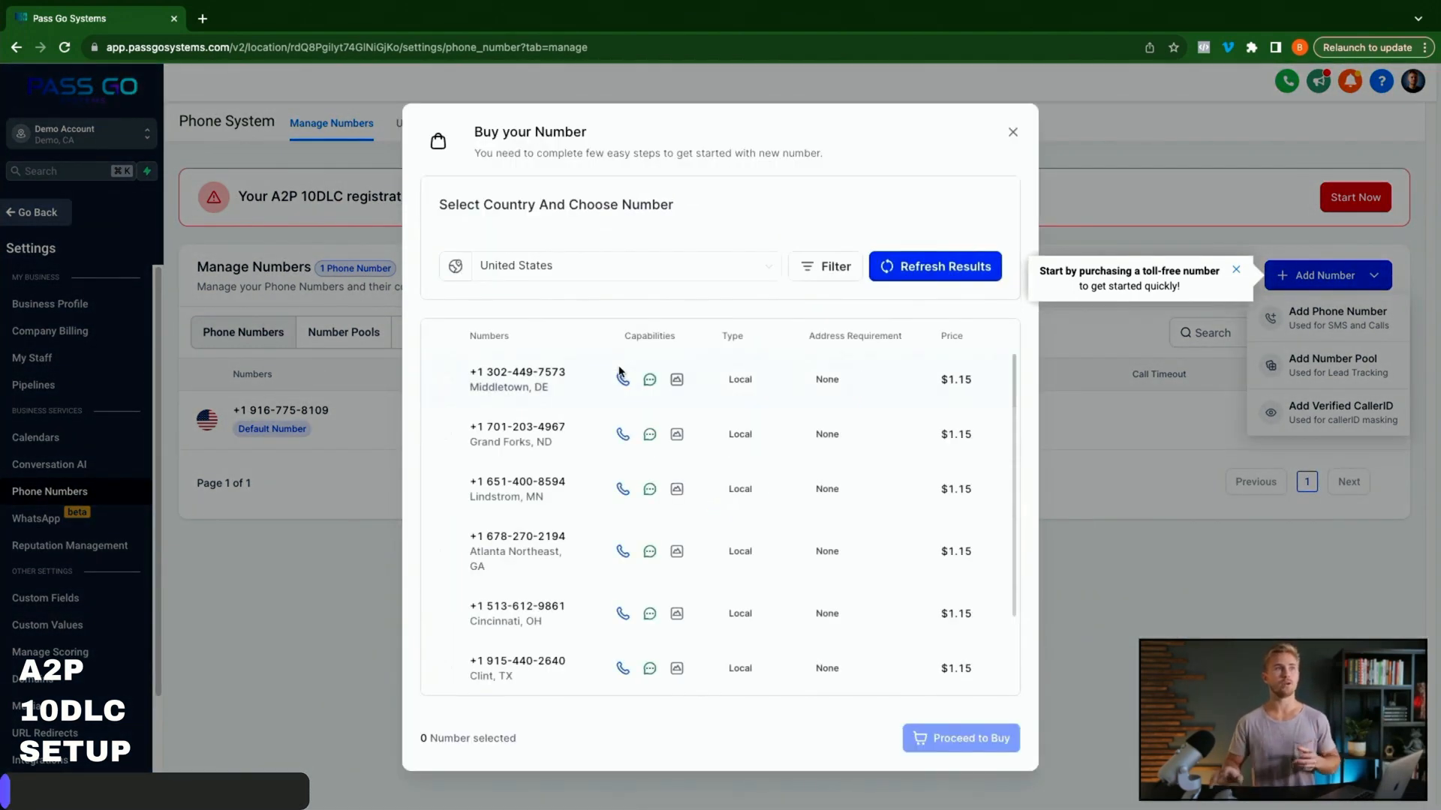
Try filtering the purchasable numbers to the Local and Mobile types without Toll Free, and close the purchase dialog without buying
{"action": "left_click", "coordinate": [829, 265]}
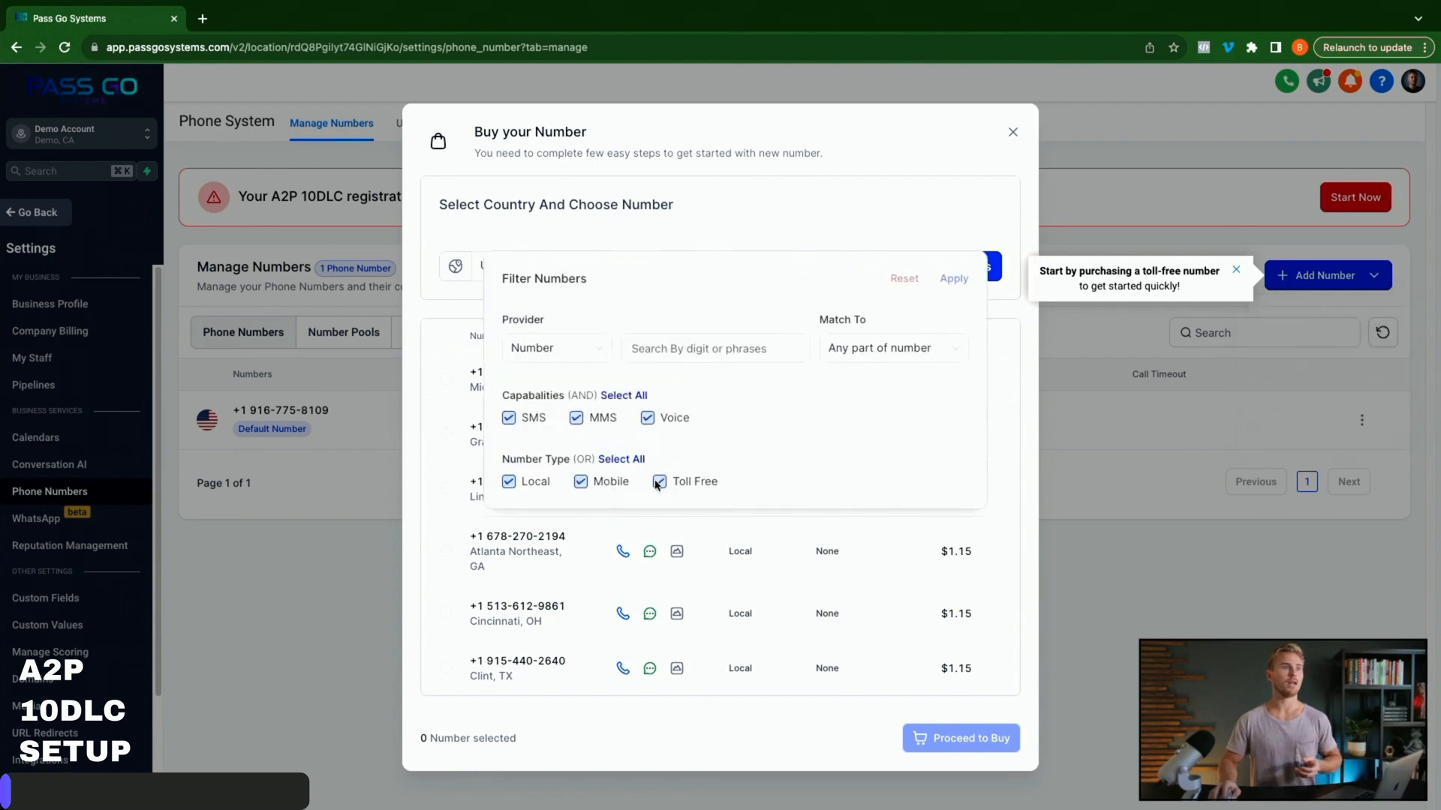
{"action": "left_click", "coordinate": [580, 481]}
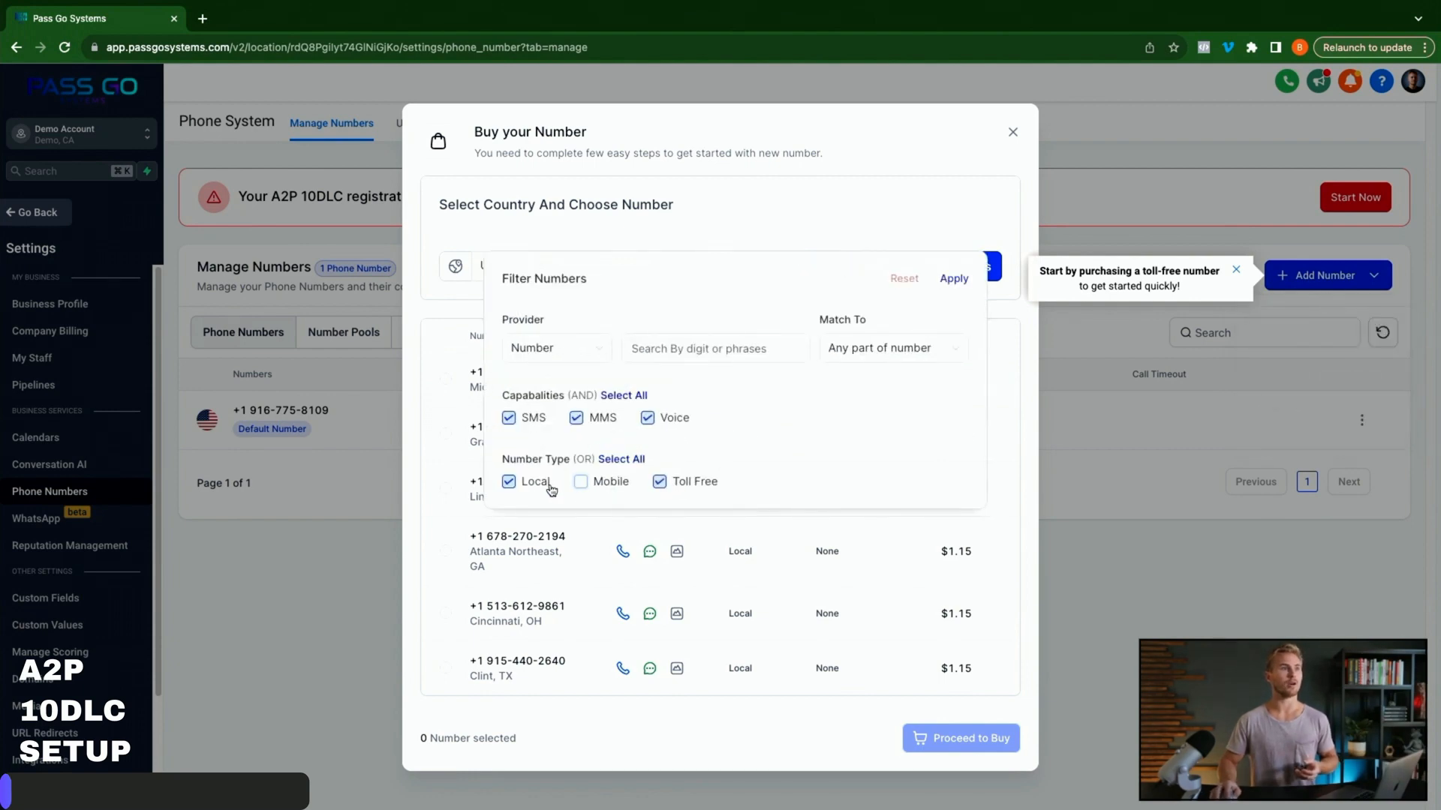
{"action": "left_click", "coordinate": [509, 482]}
{"action": "left_click", "coordinate": [784, 341]}
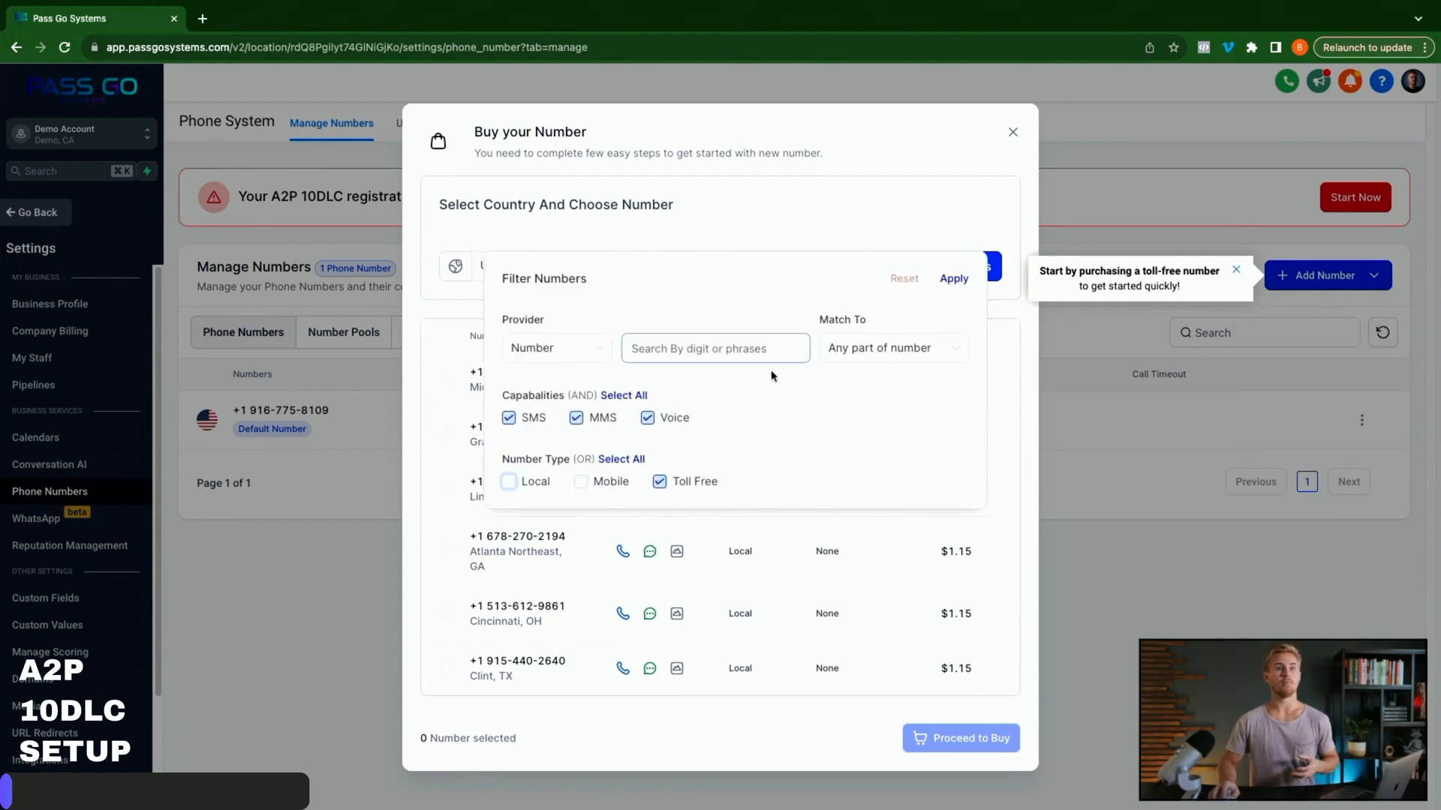
{"action": "left_click", "coordinate": [580, 481]}
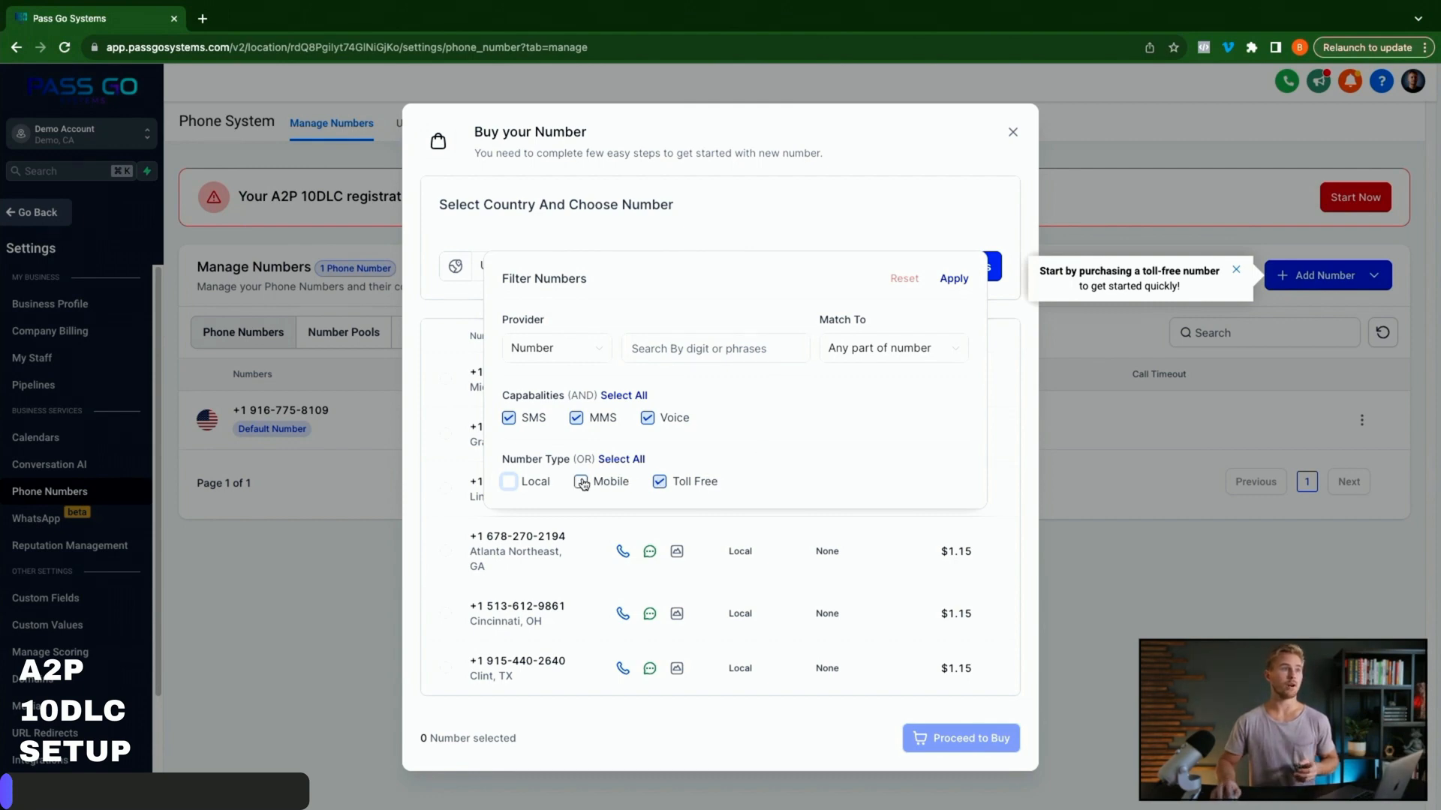
{"action": "left_click", "coordinate": [525, 486]}
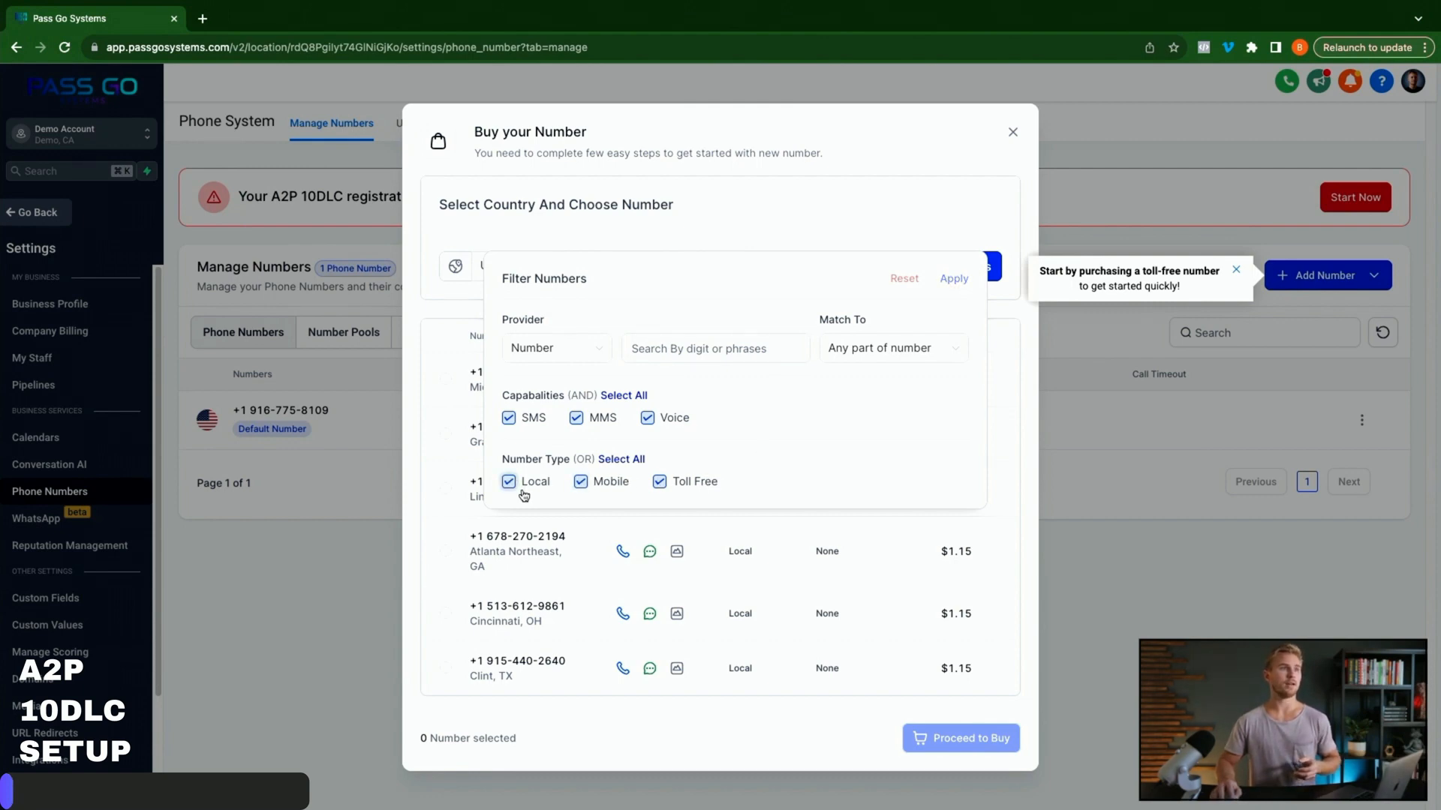
{"action": "left_click", "coordinate": [661, 482]}
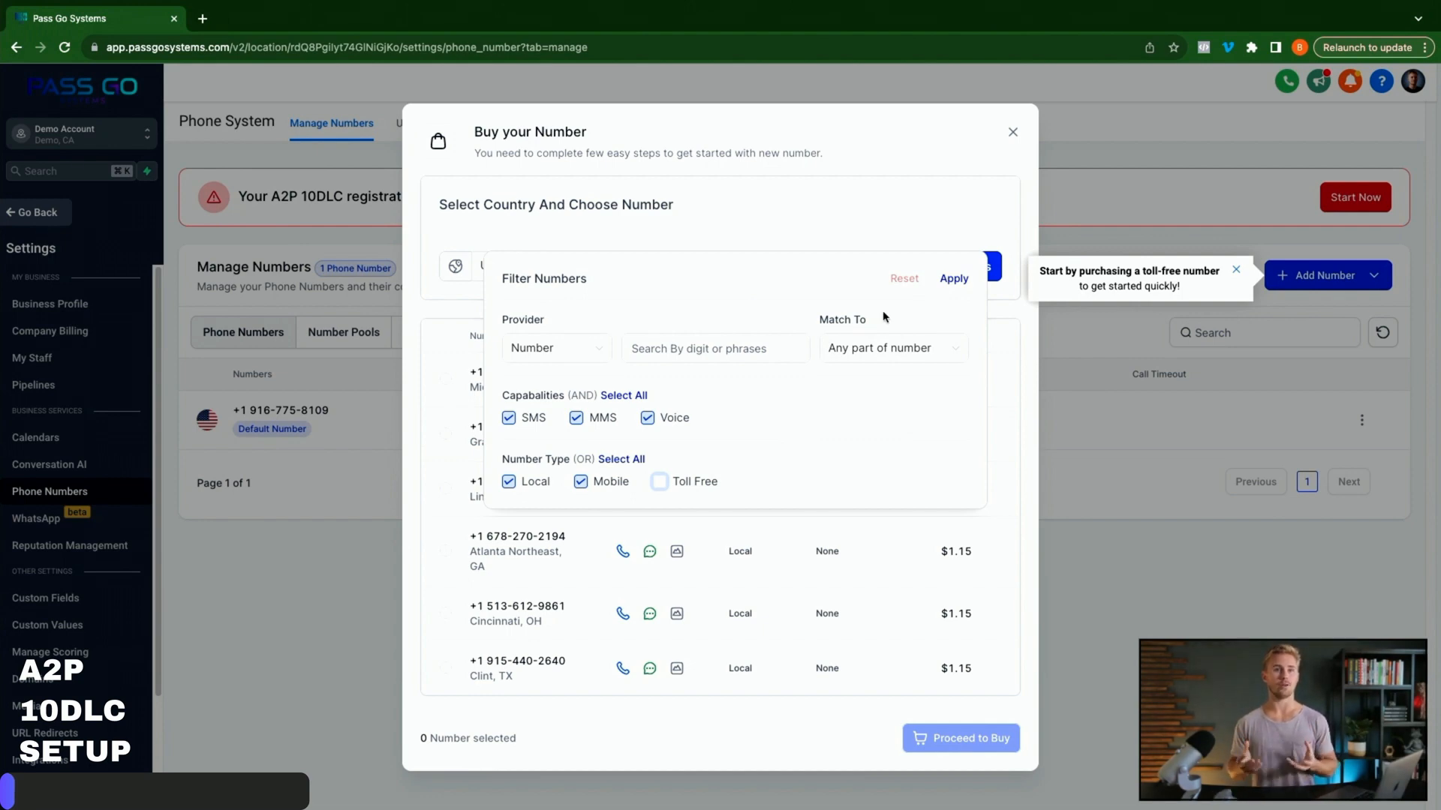
{"action": "left_click", "coordinate": [1011, 133]}
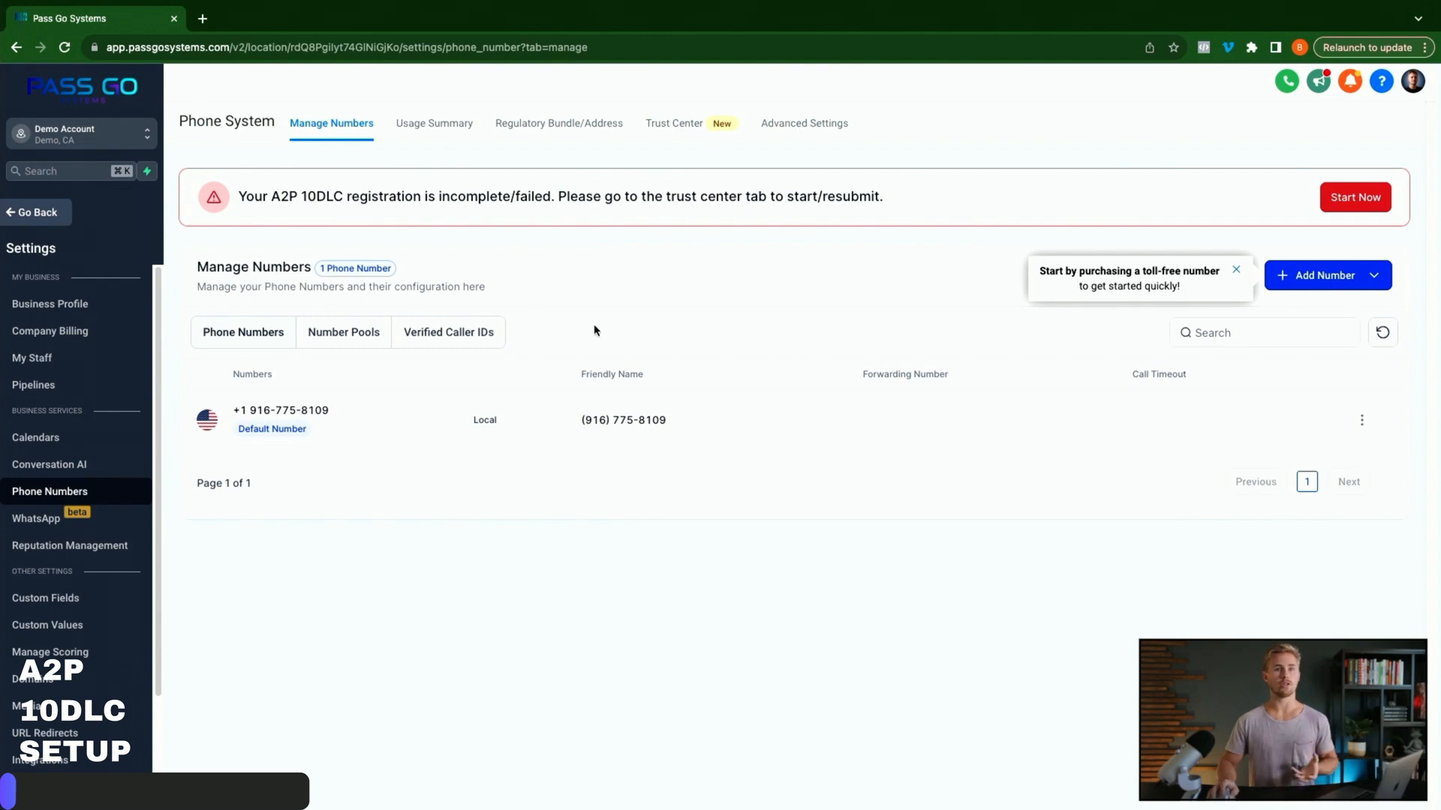
Start the A2P registration in the Trust Center and declare that the business being registered has a tax ID
{"action": "left_click", "coordinate": [670, 126]}
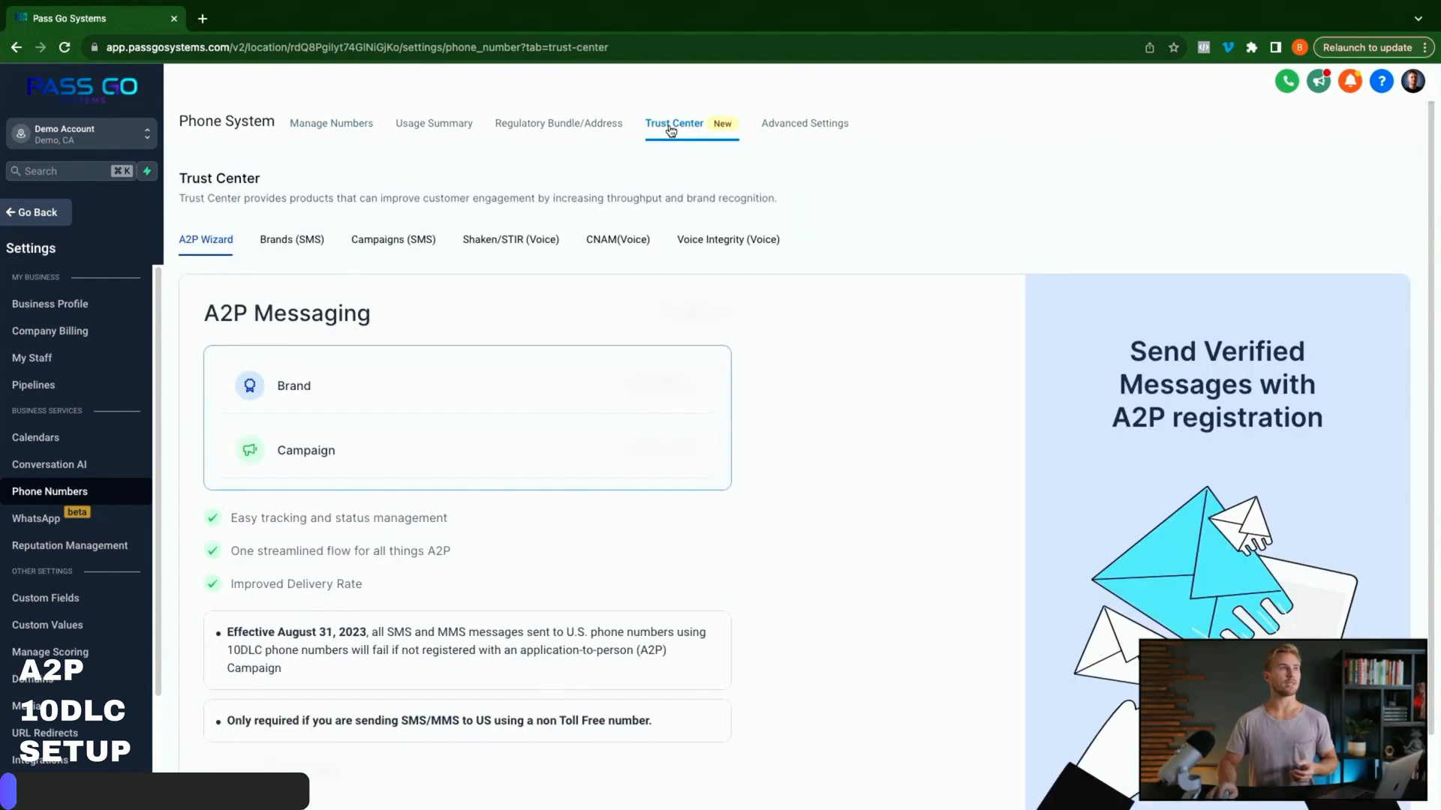
{"action": "scroll", "coordinate": [389, 450], "scroll_direction": "down", "scroll_amount": 1}
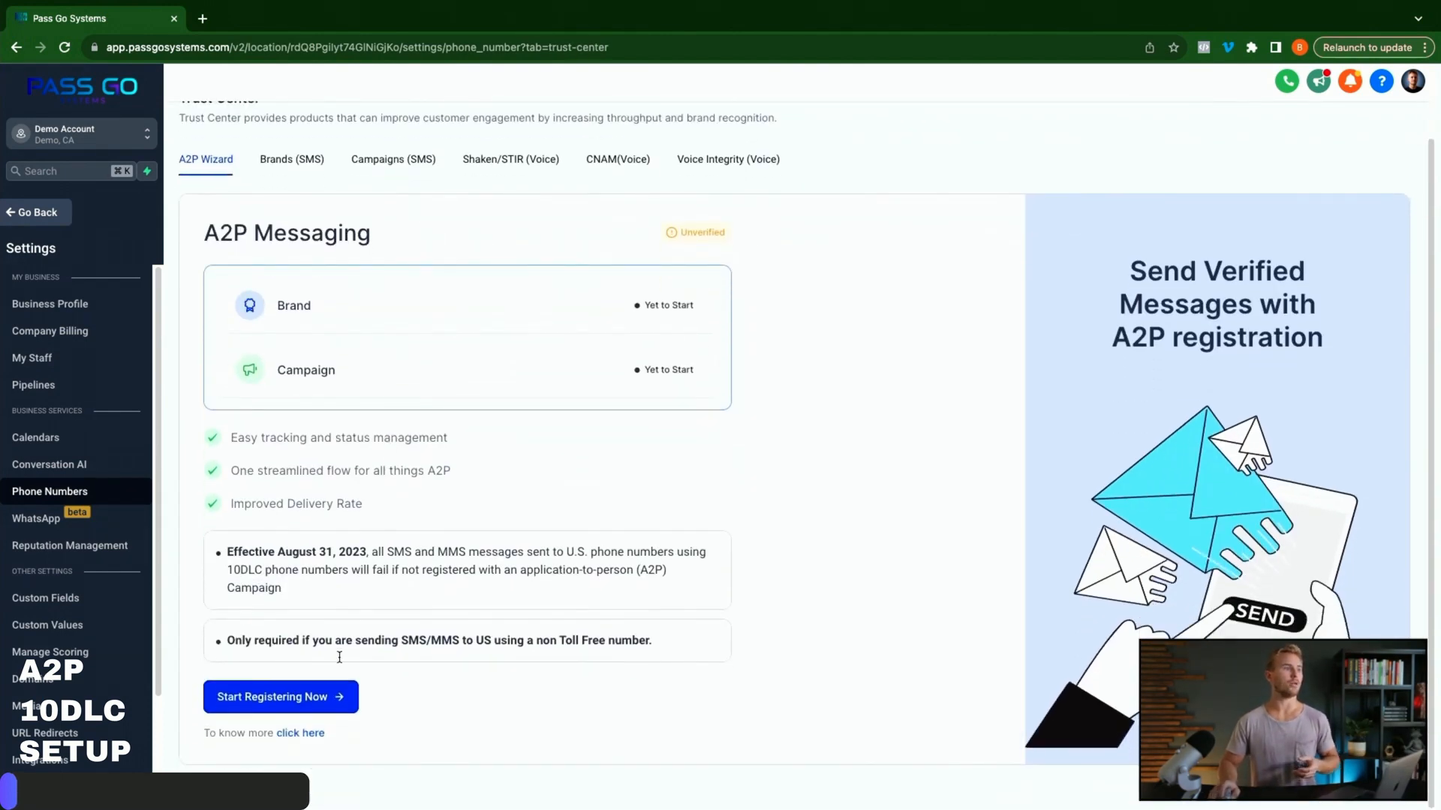
{"action": "left_click", "coordinate": [299, 697]}
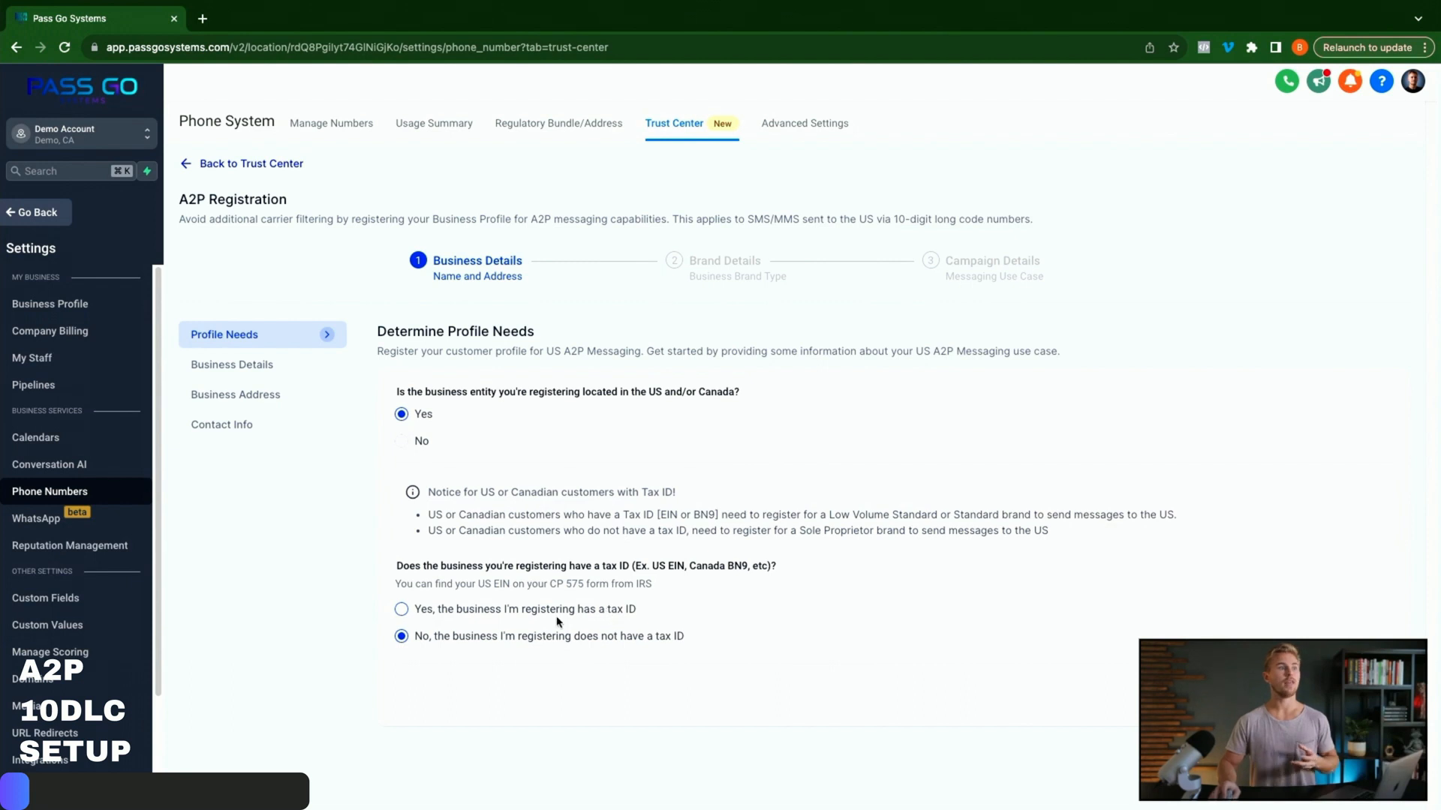
{"action": "left_click", "coordinate": [406, 612]}
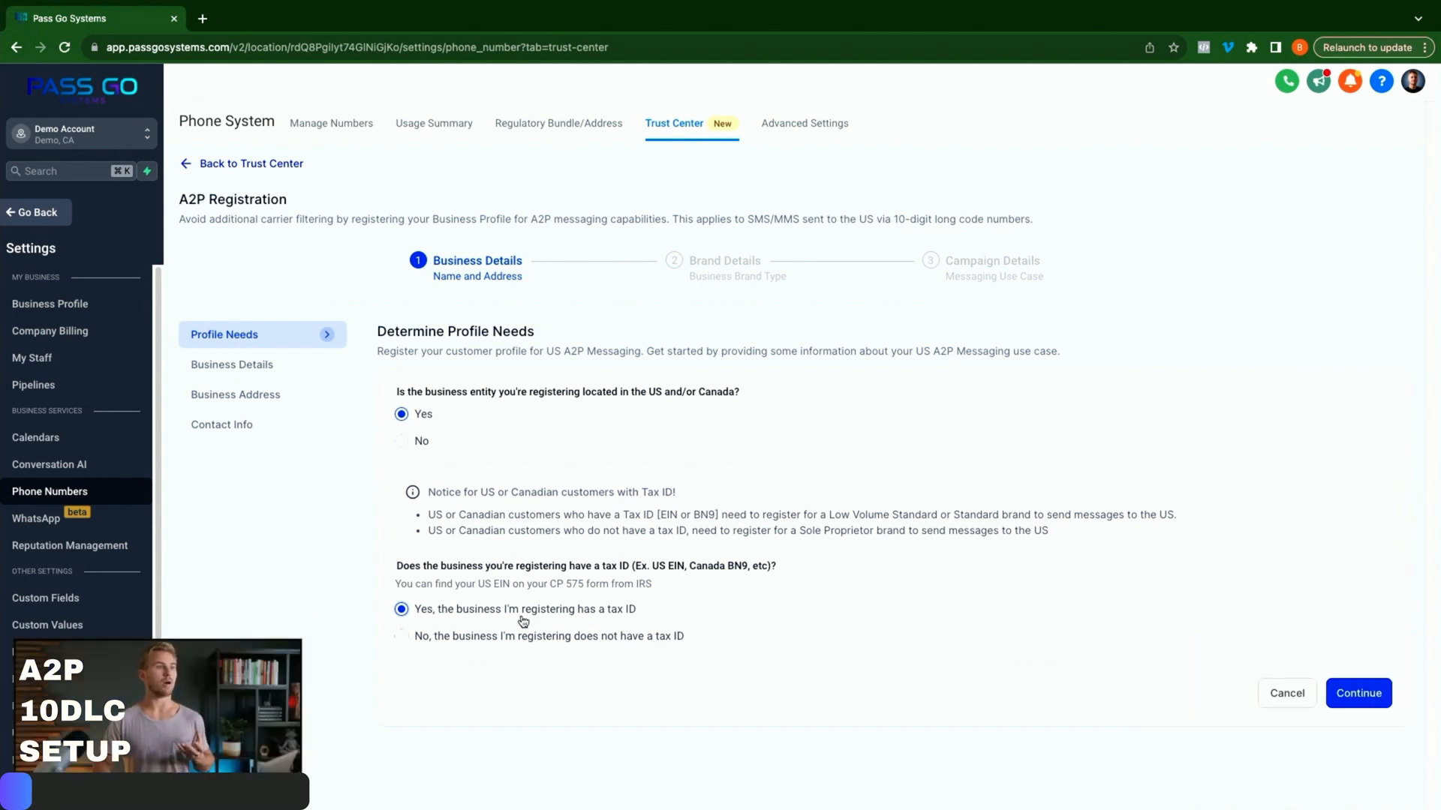
{"action": "left_click", "coordinate": [1363, 693]}
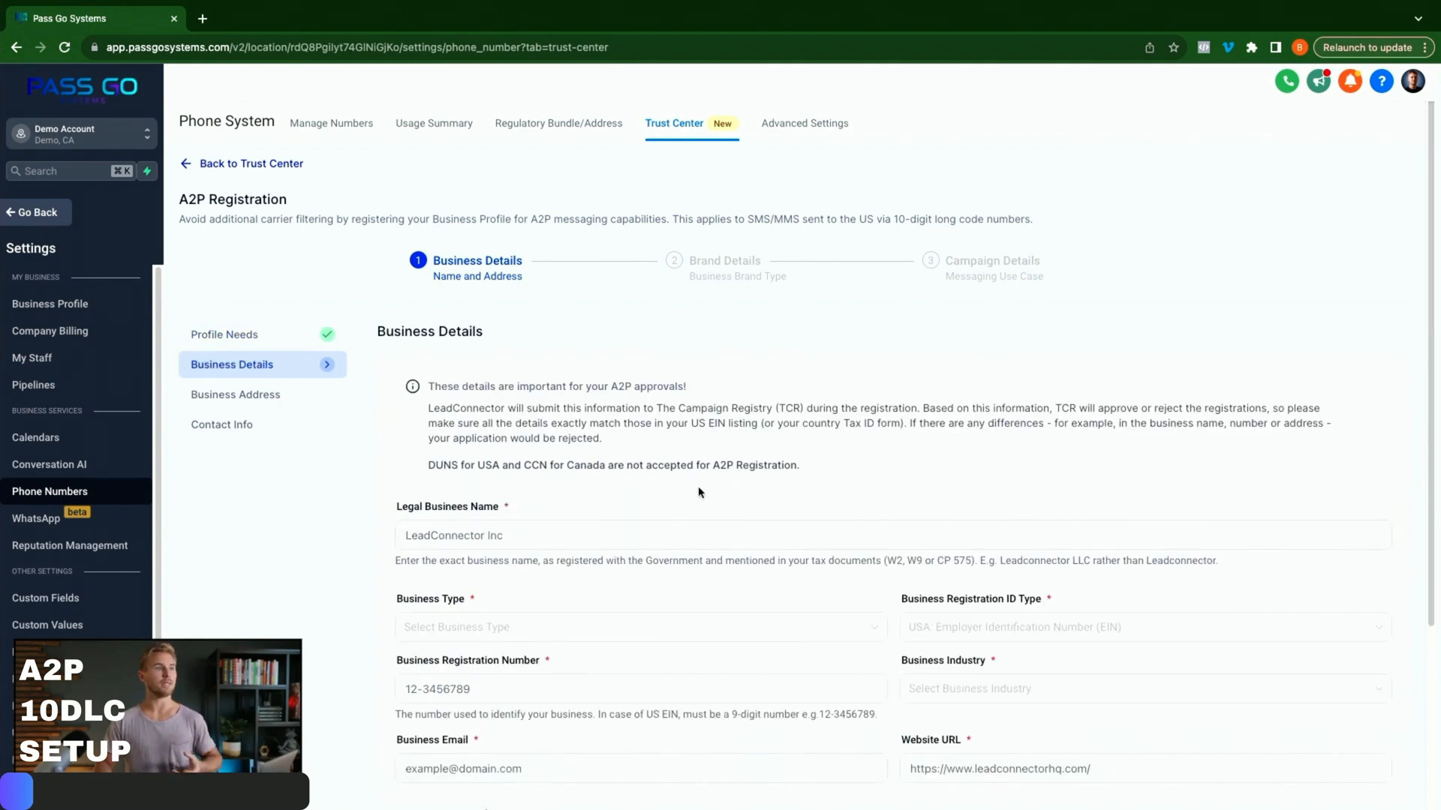
{"action": "left_click", "coordinate": [596, 538]}
{"action": "scroll", "coordinate": [637, 600], "scroll_direction": "down", "scroll_amount": 3}
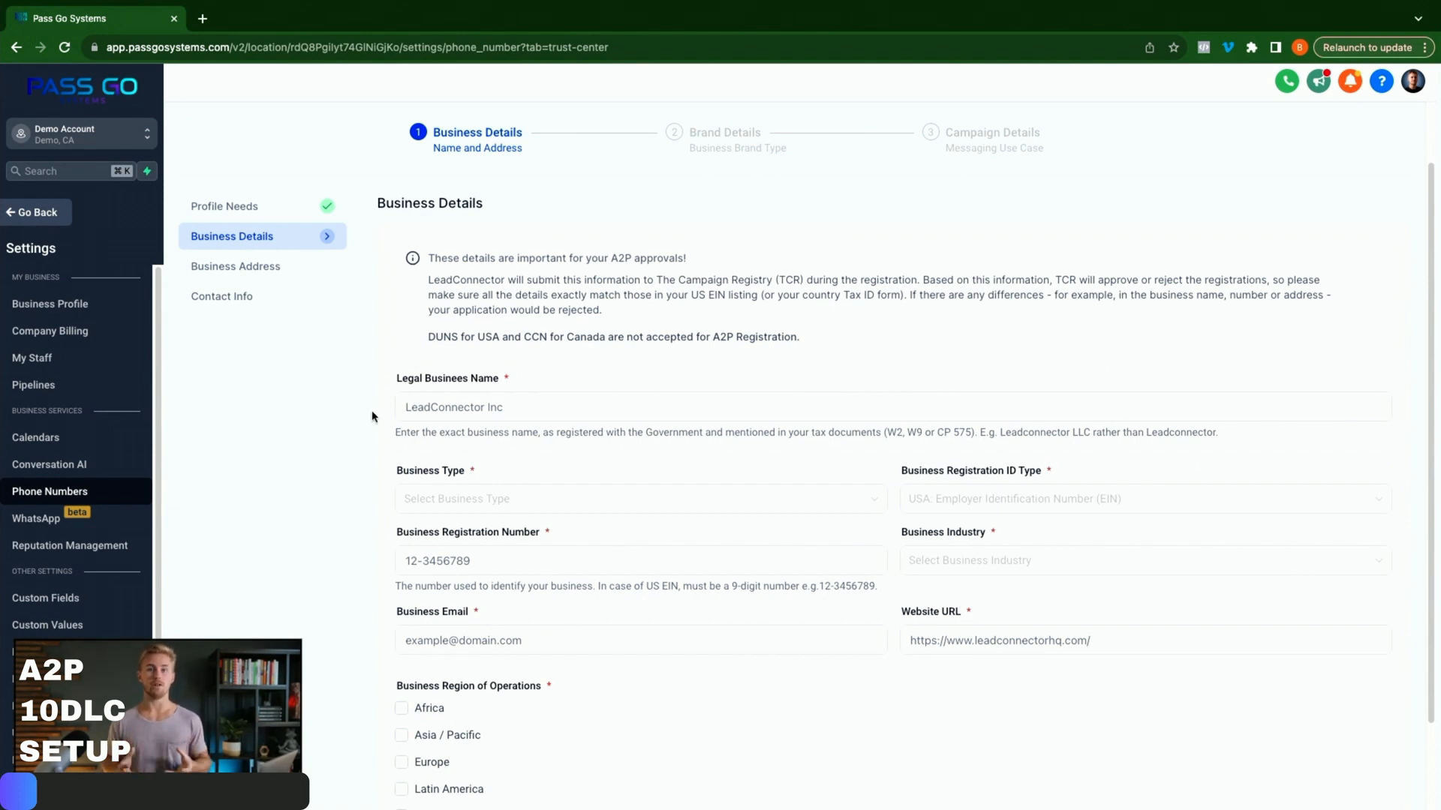
{"action": "left_click", "coordinate": [419, 415]}
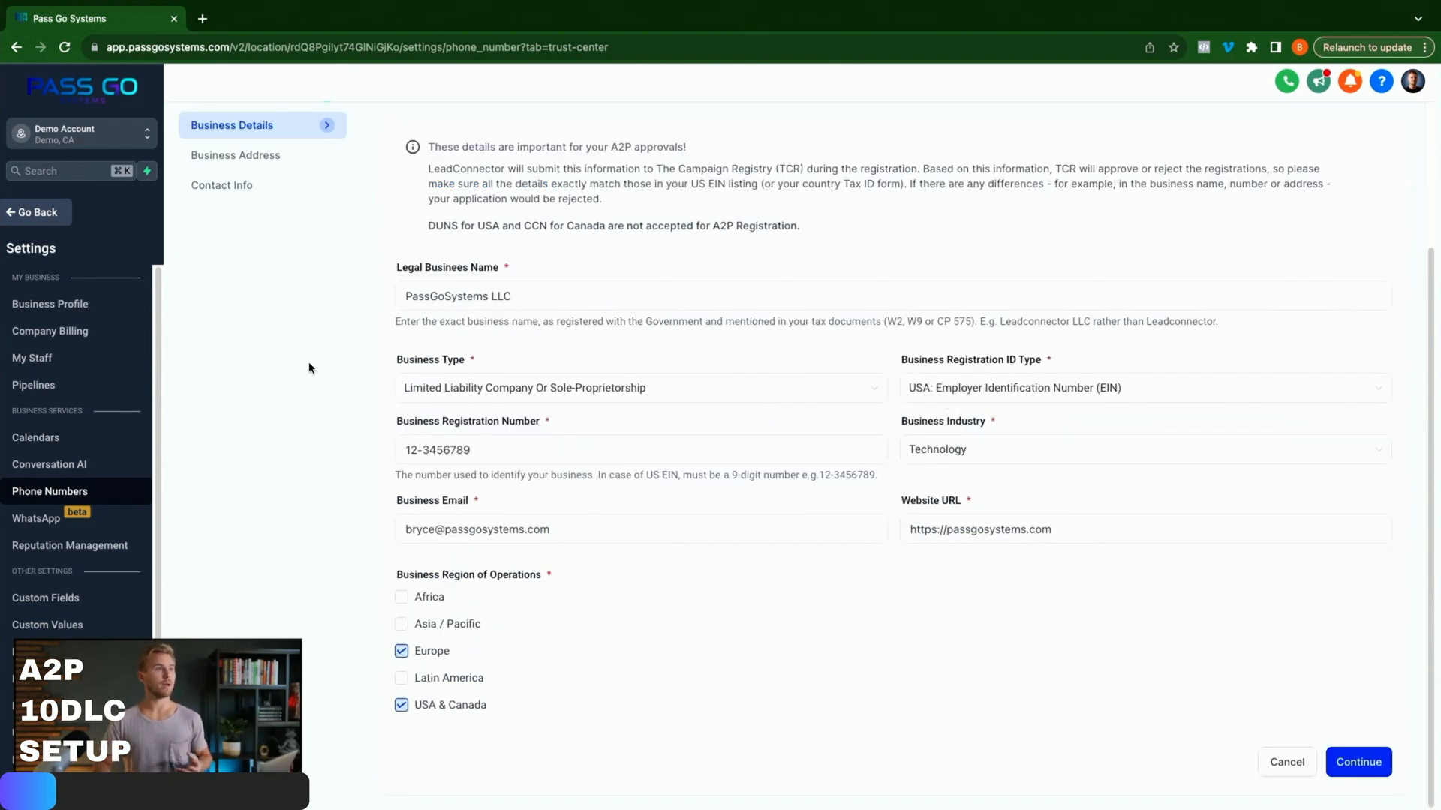
{"action": "left_click", "coordinate": [398, 306]}
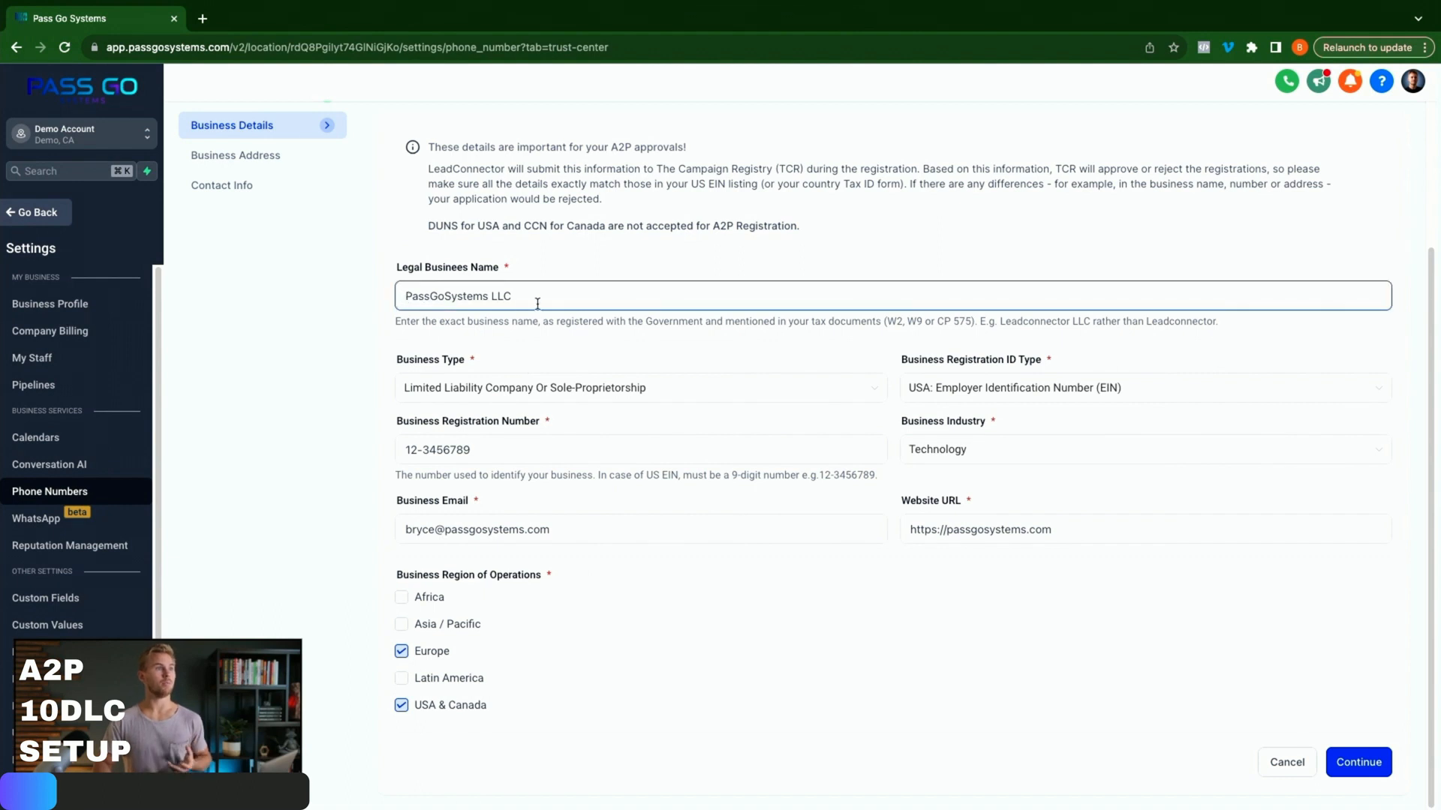
{"action": "left_click", "coordinate": [420, 400]}
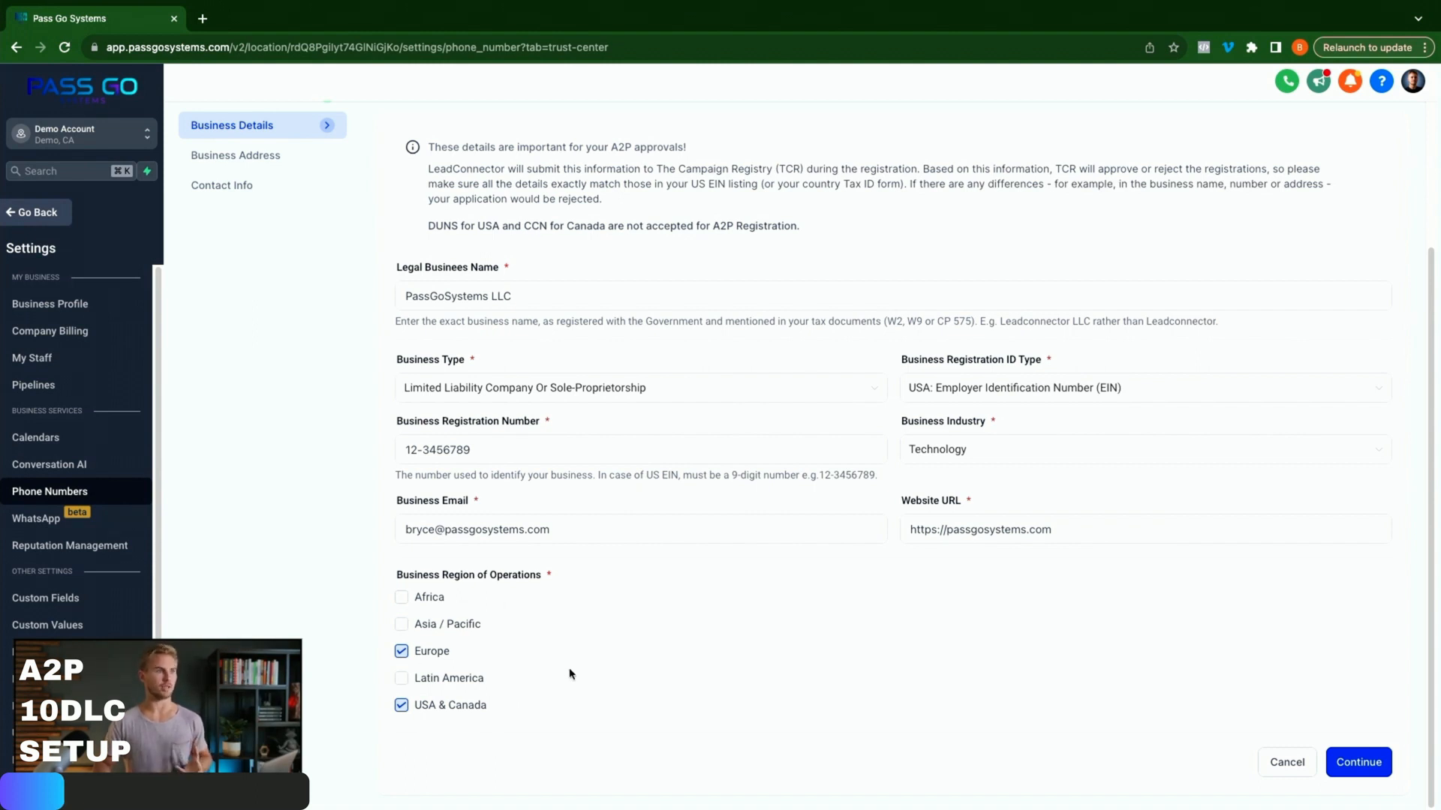
{"action": "left_click", "coordinate": [1383, 764]}
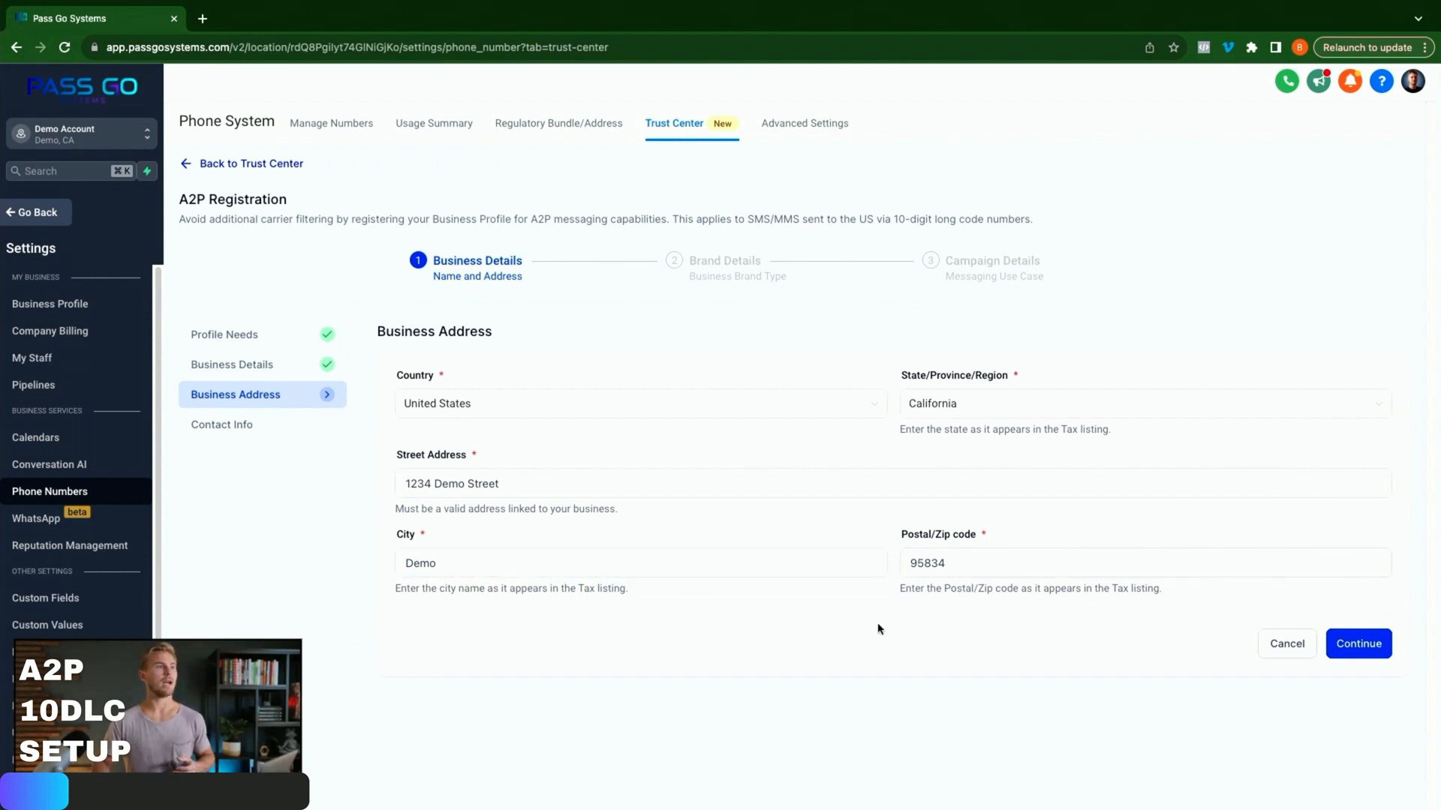
Submit the business address and the authorized representative's name, email, phone number and CEO job position
{"action": "left_click", "coordinate": [1351, 645]}
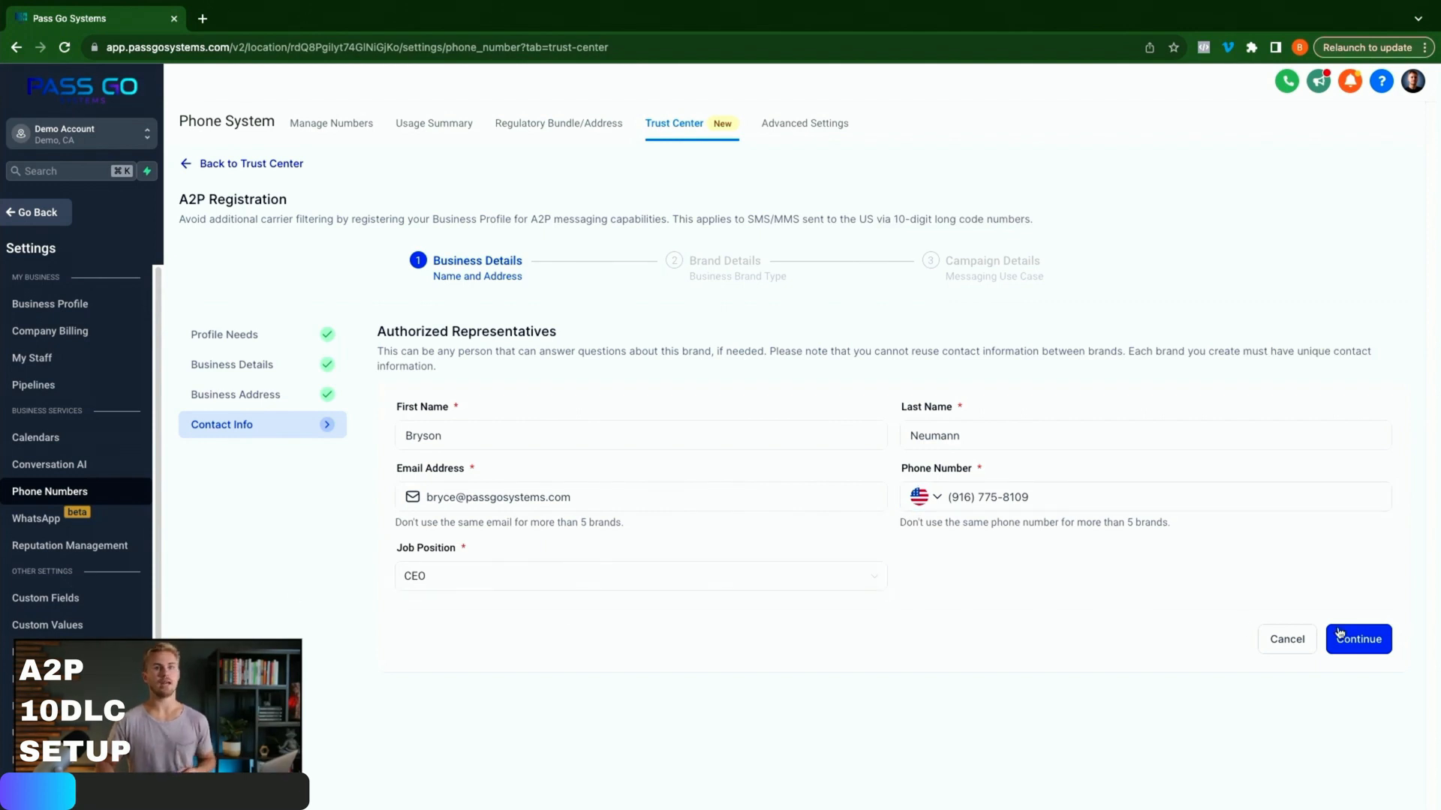
{"action": "left_click", "coordinate": [1367, 646]}
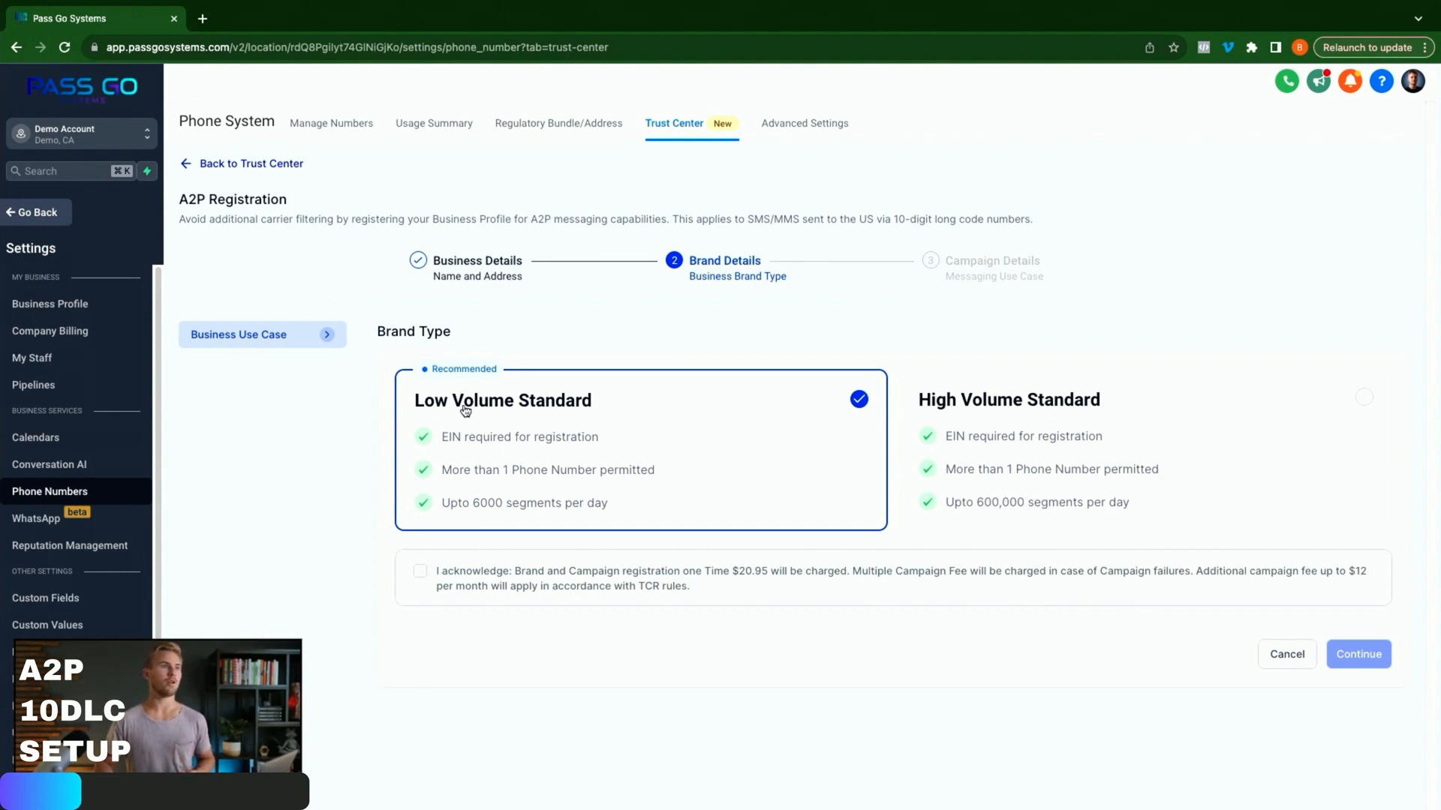
Acknowledge the registration charges for the Low Volume Standard brand and continue to the campaign details
{"action": "left_click", "coordinate": [420, 571]}
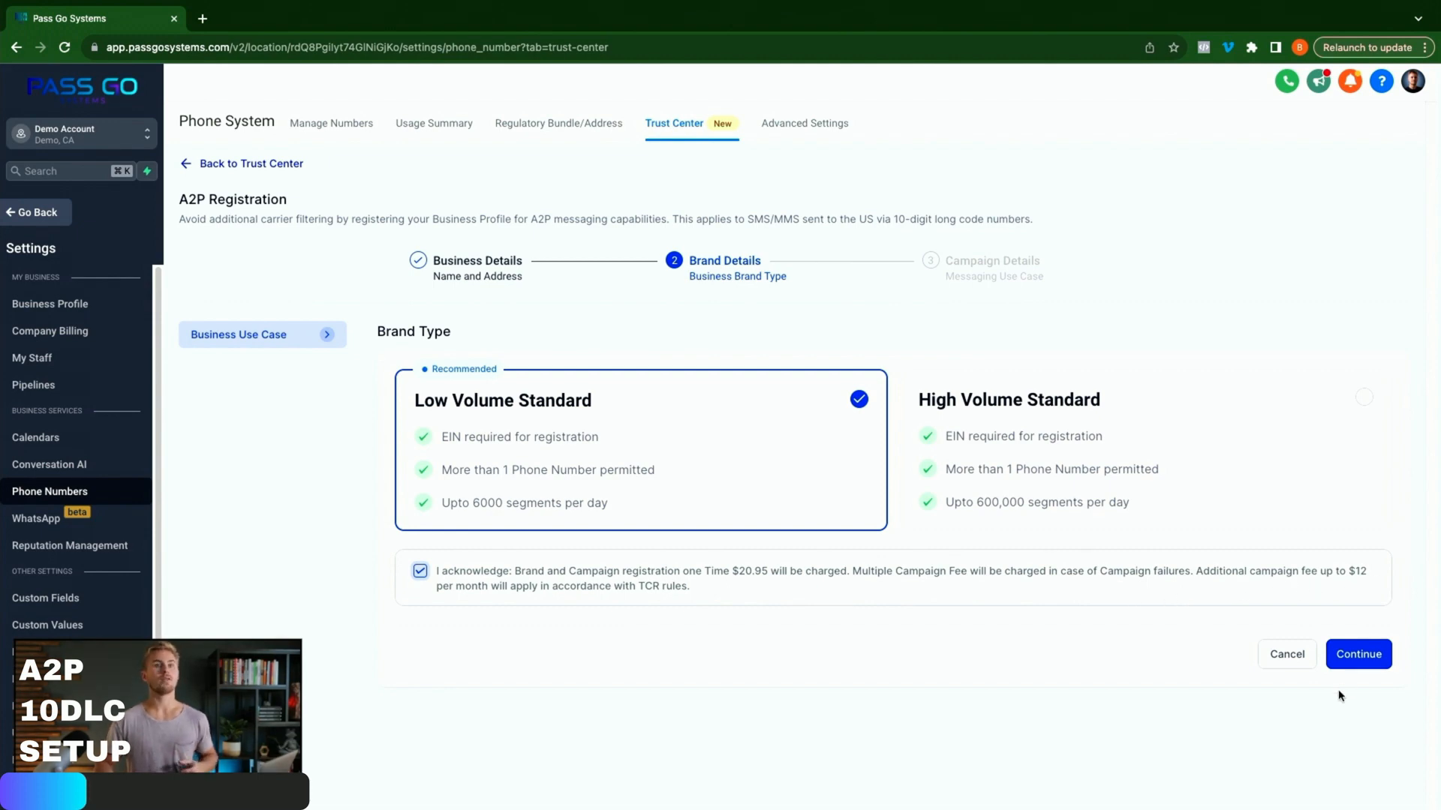
{"action": "left_click", "coordinate": [1369, 655]}
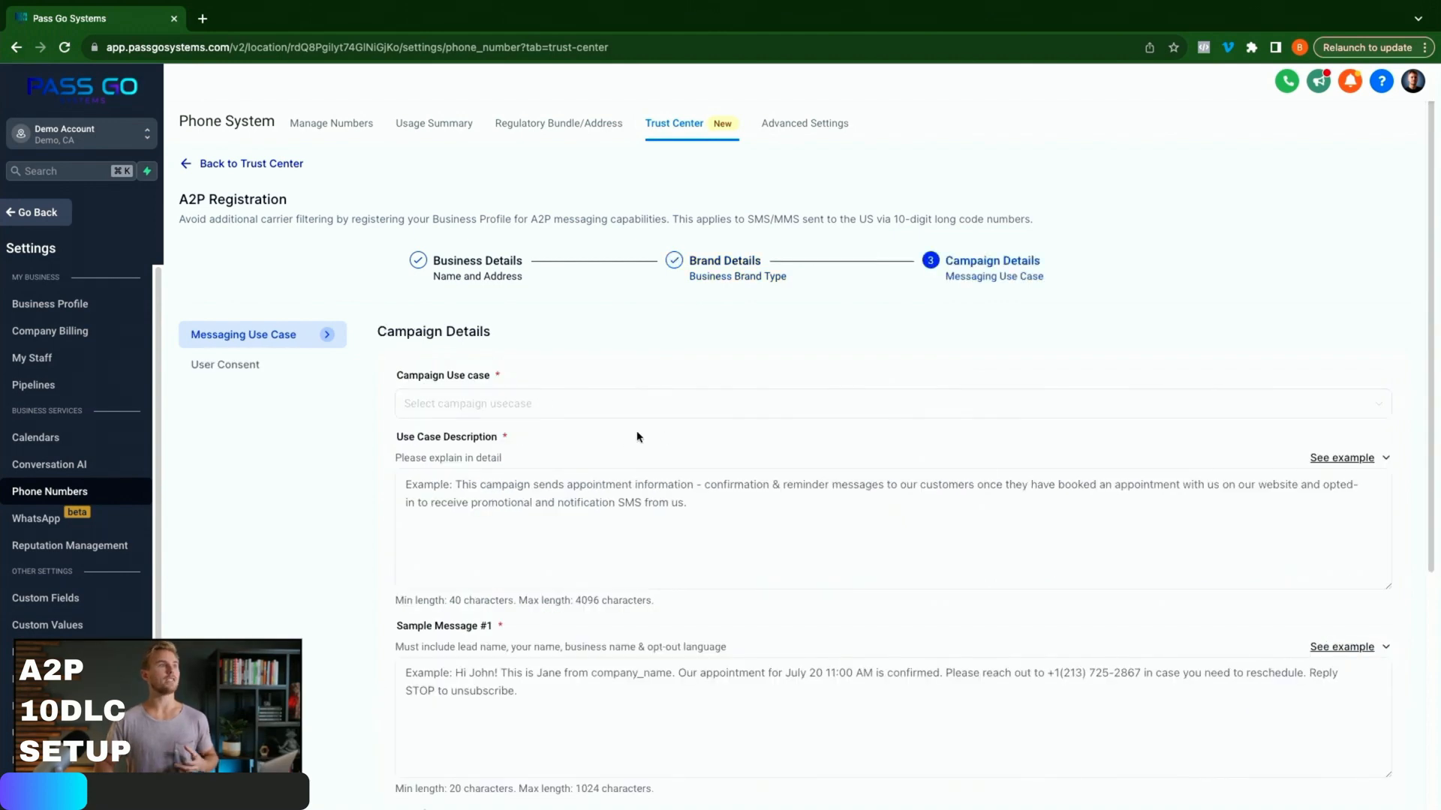
Set the campaign use case to Low Volume Mixed (Recommended)
{"action": "left_click", "coordinate": [698, 413]}
{"action": "scroll", "coordinate": [576, 464], "scroll_direction": "down", "scroll_amount": 1}
{"action": "scroll", "coordinate": [576, 464], "scroll_direction": "down", "scroll_amount": 3}
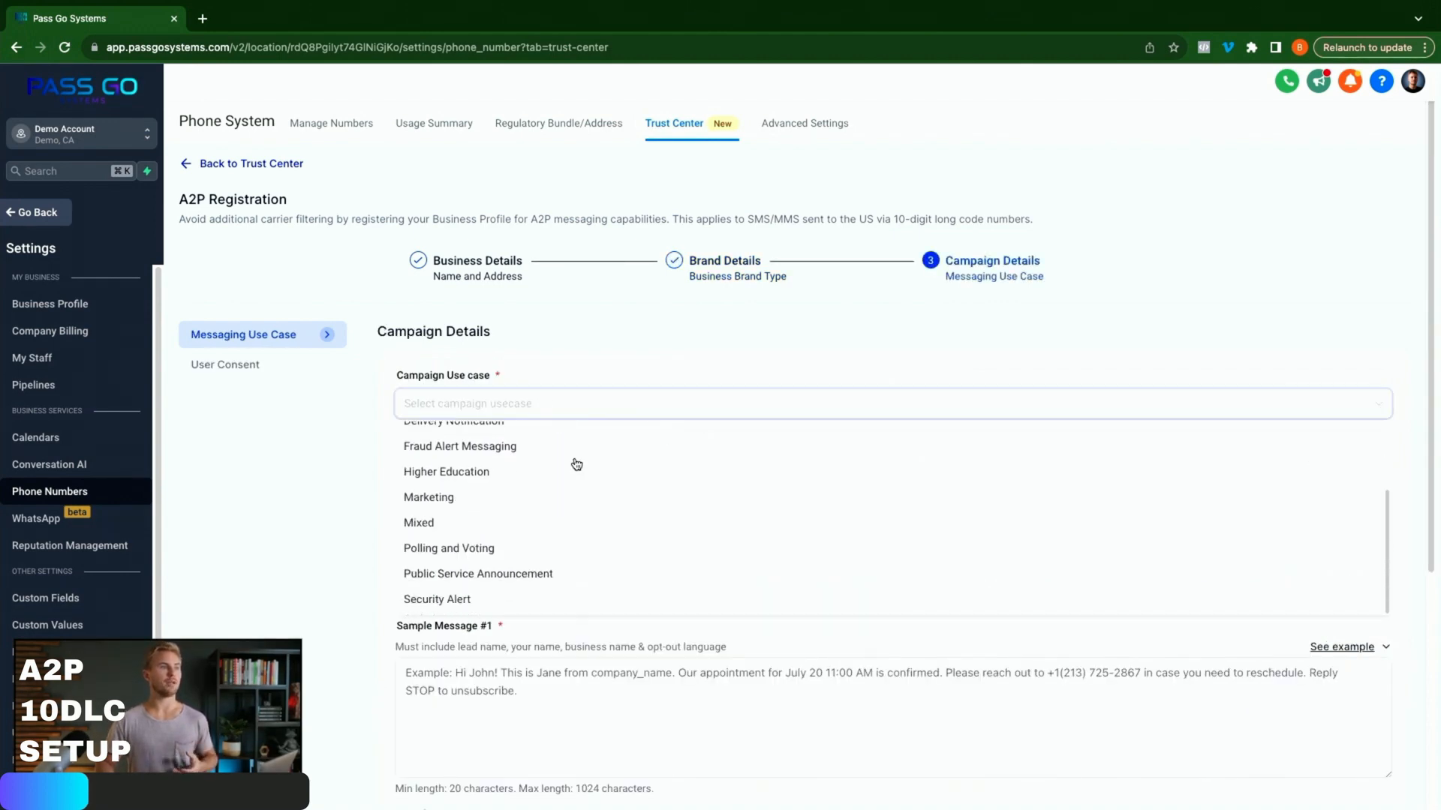
{"action": "scroll", "coordinate": [495, 538], "scroll_direction": "up", "scroll_amount": 4}
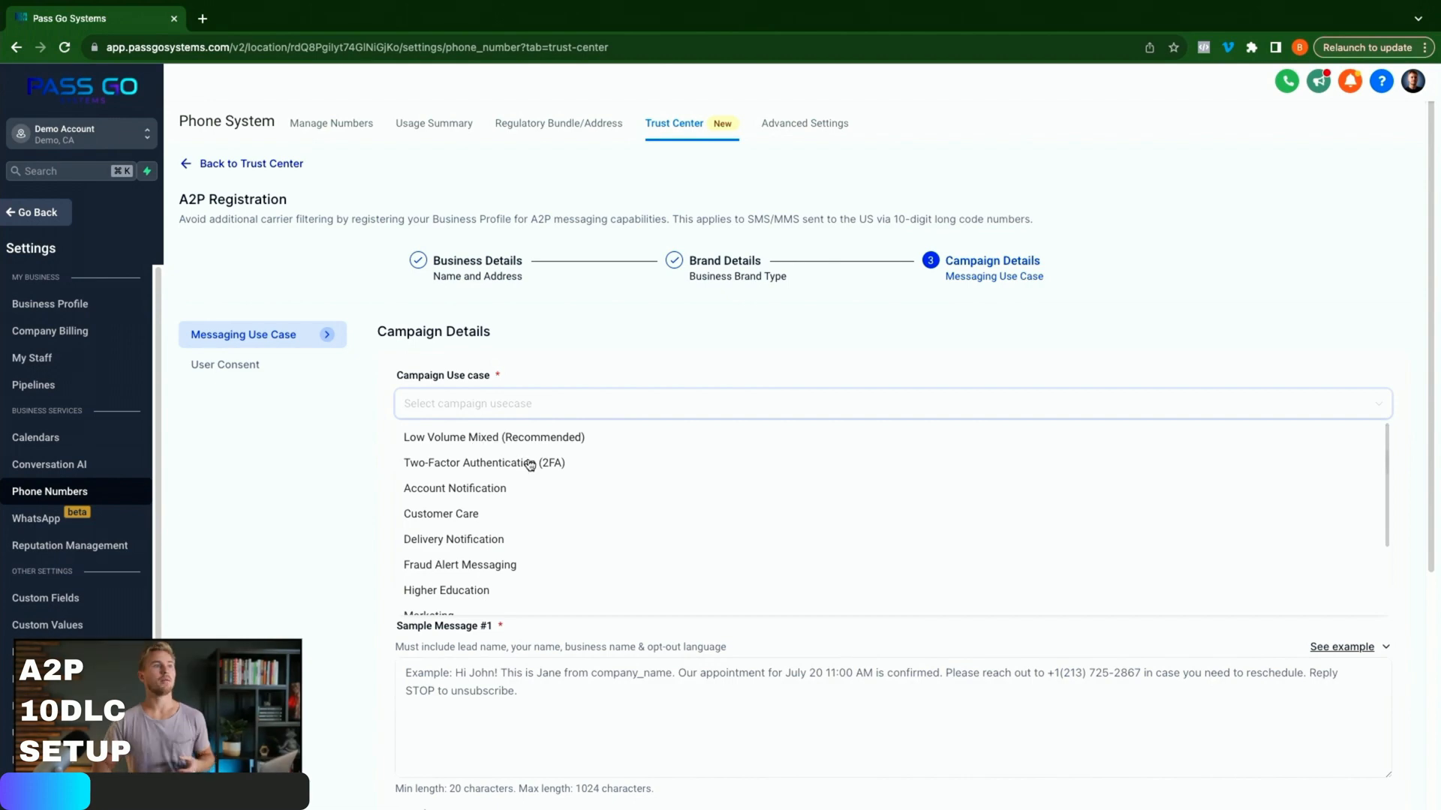
{"action": "left_click", "coordinate": [480, 438]}
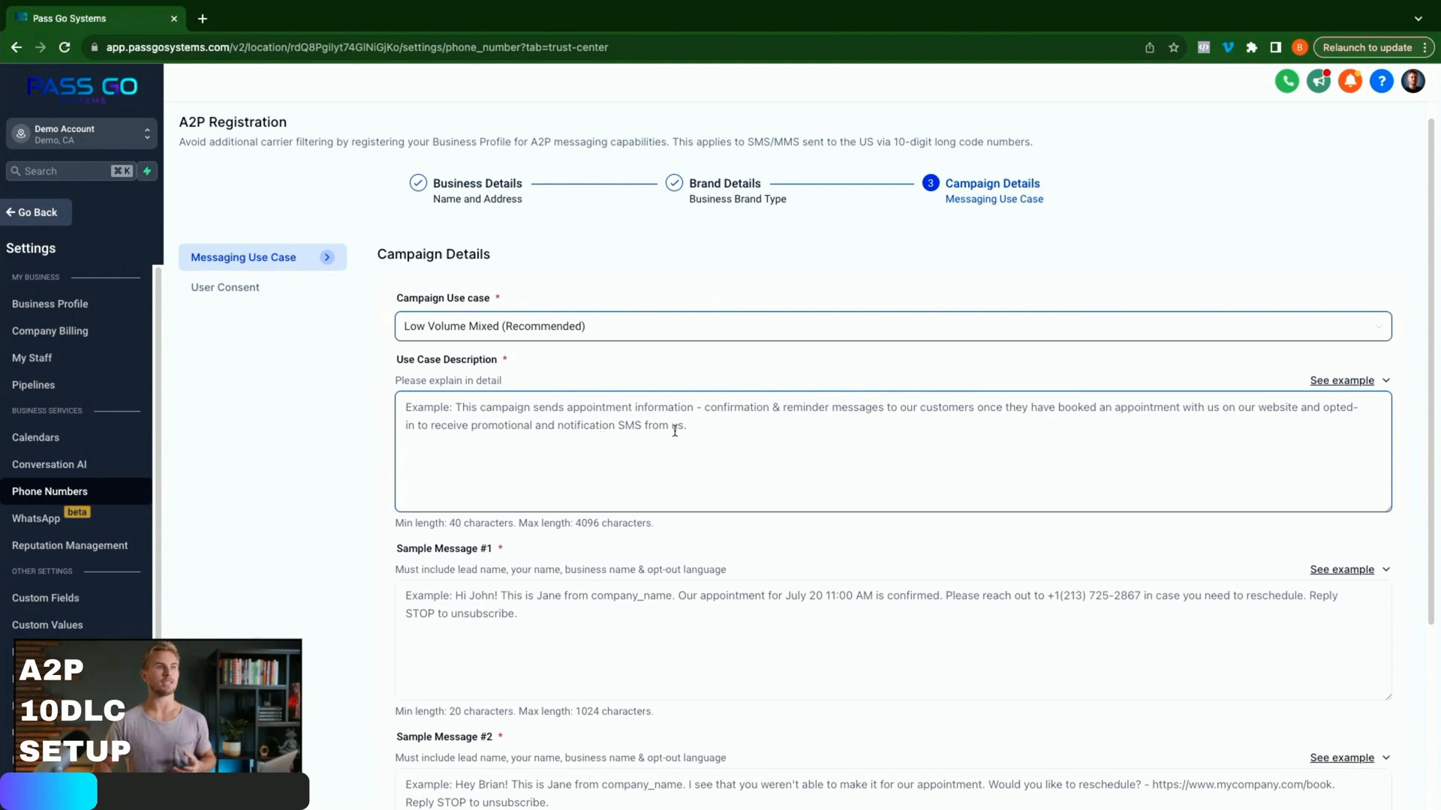
Fill the use case description with the first provided example, about sending appointment confirmation and reminder messages to customers
{"action": "scroll", "coordinate": [696, 429], "scroll_direction": "up", "scroll_amount": 1}
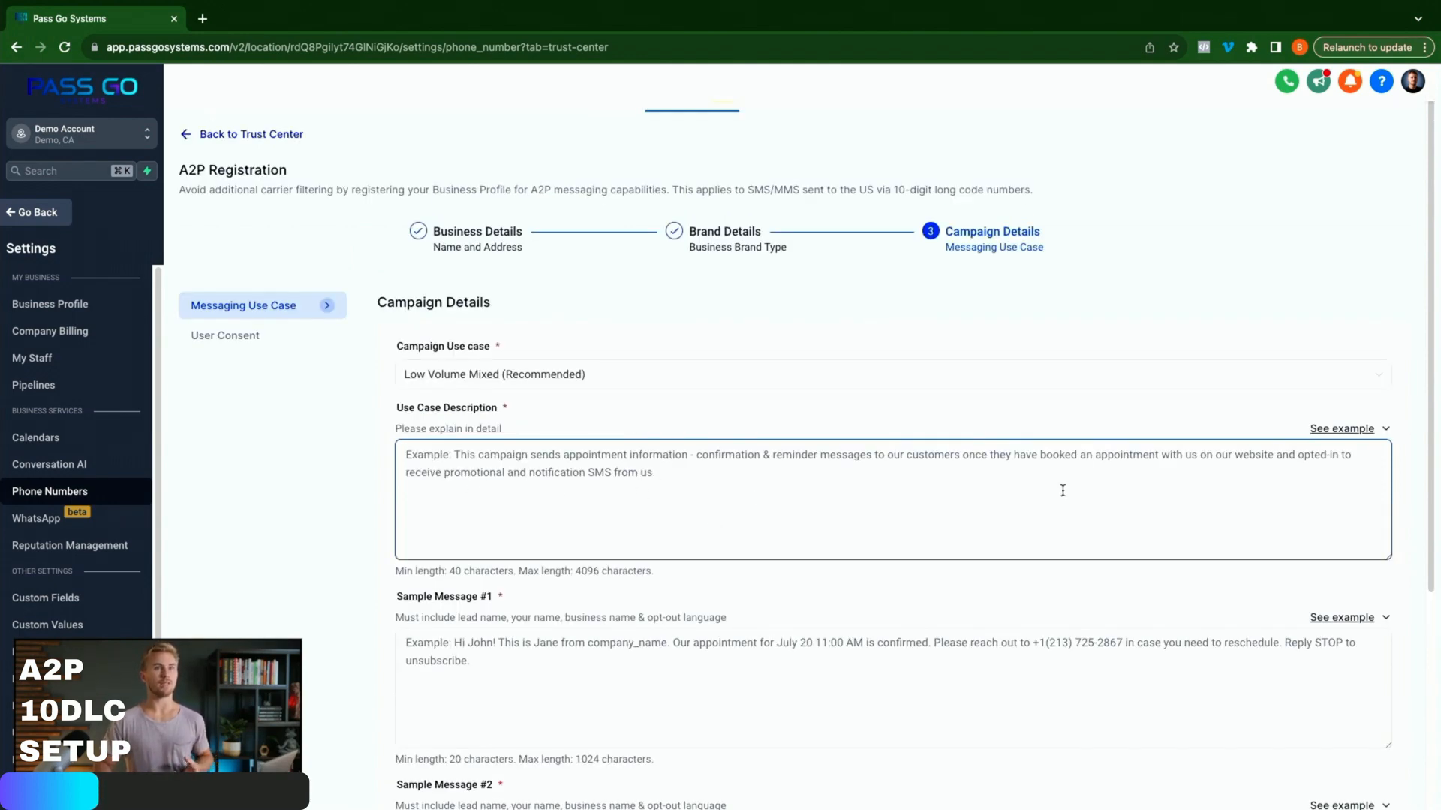
{"action": "left_click", "coordinate": [1365, 432]}
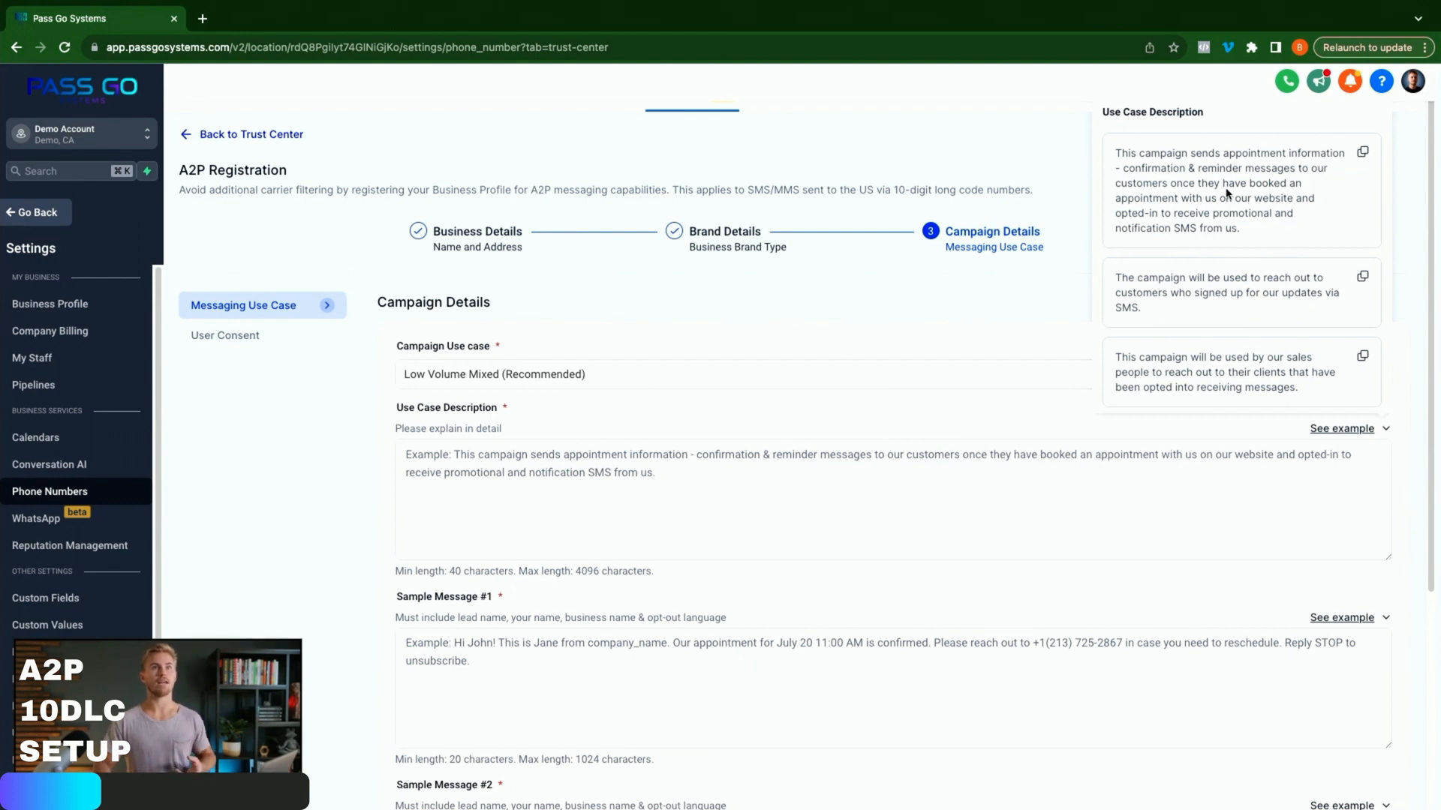
{"action": "left_click", "coordinate": [1363, 153]}
{"action": "left_click", "coordinate": [723, 505]}
{"action": "key", "text": "ctrl+v"}
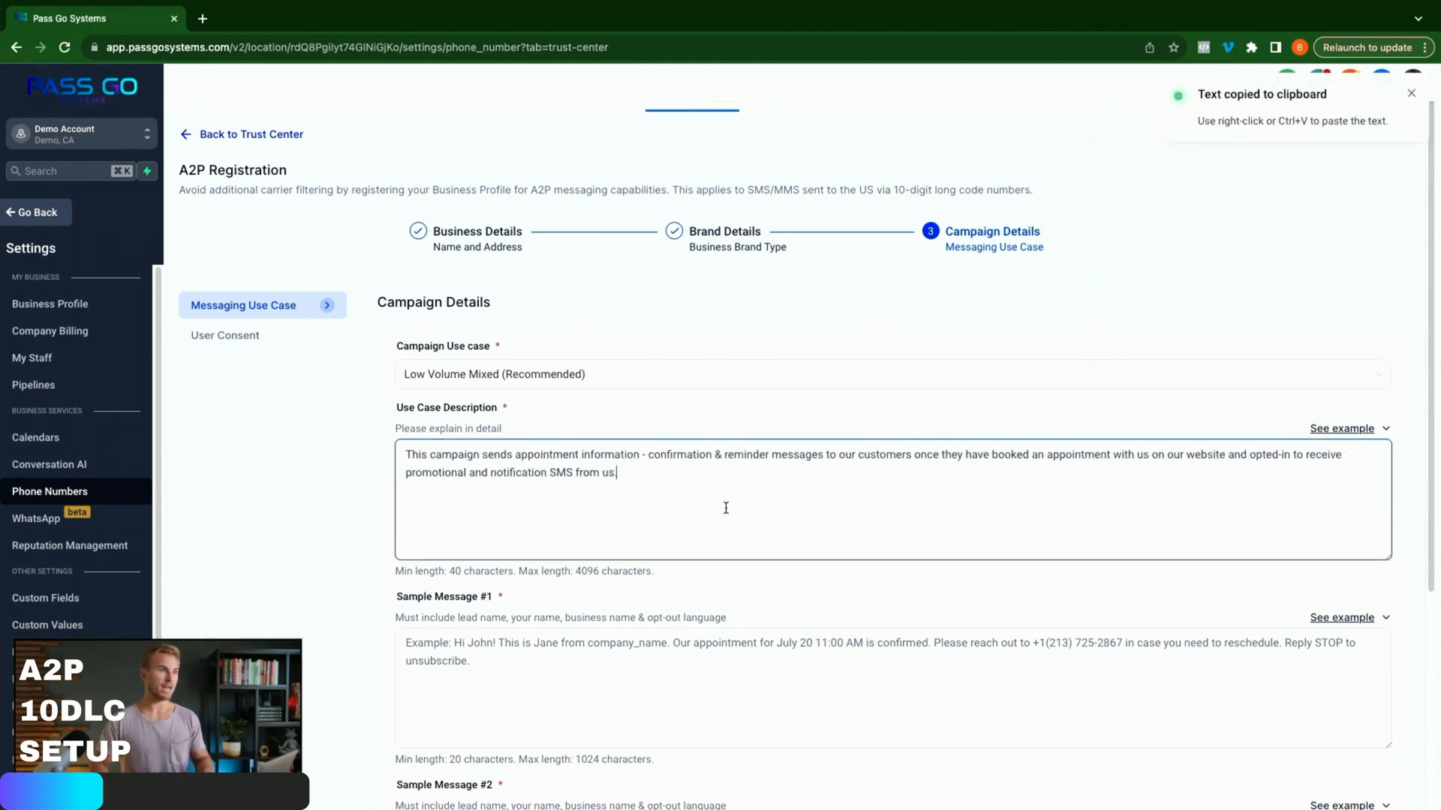
Add the second example about reaching customers who signed up for updates via SMS as a separate paragraph of the use case description
{"action": "left_click", "coordinate": [1359, 432]}
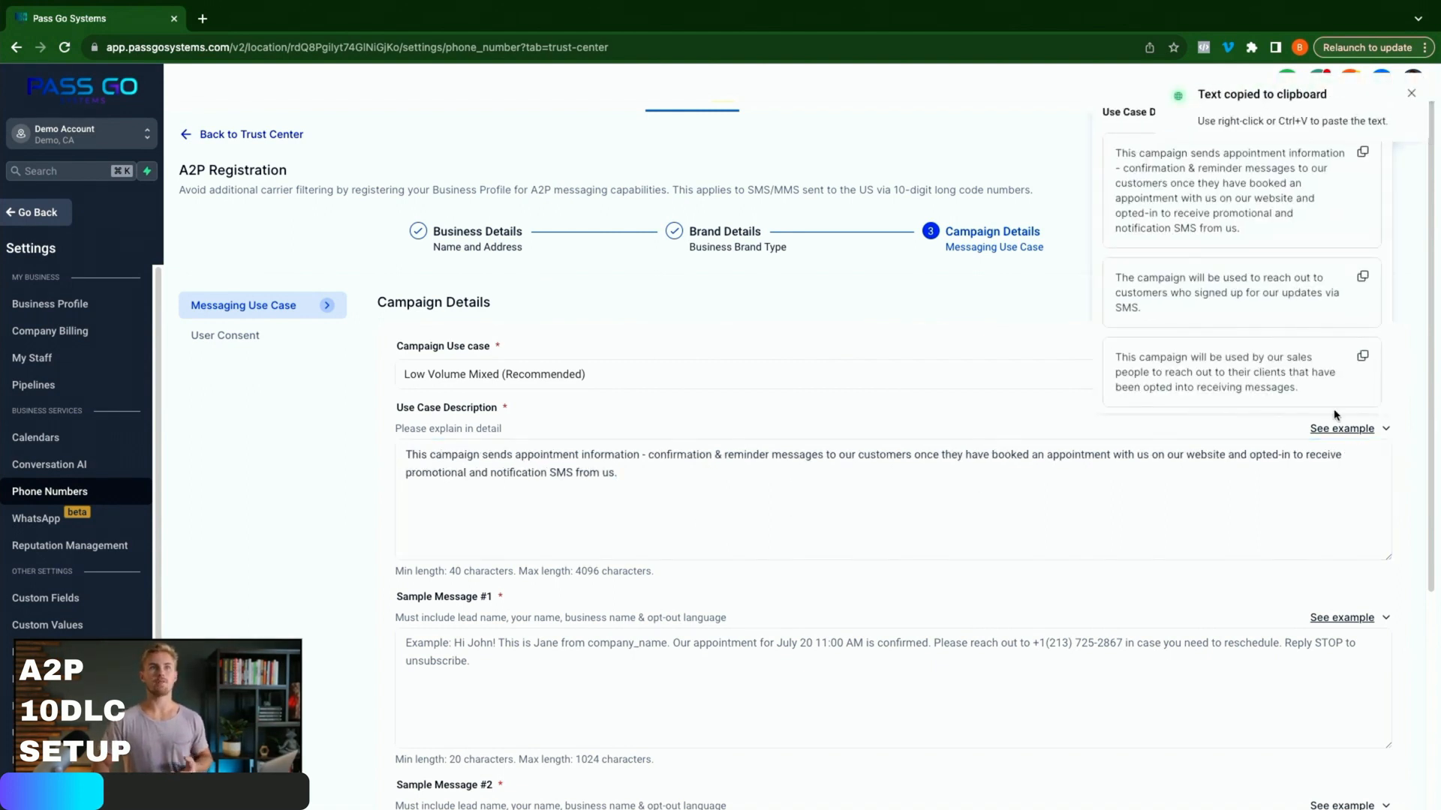
{"action": "left_click", "coordinate": [1362, 277]}
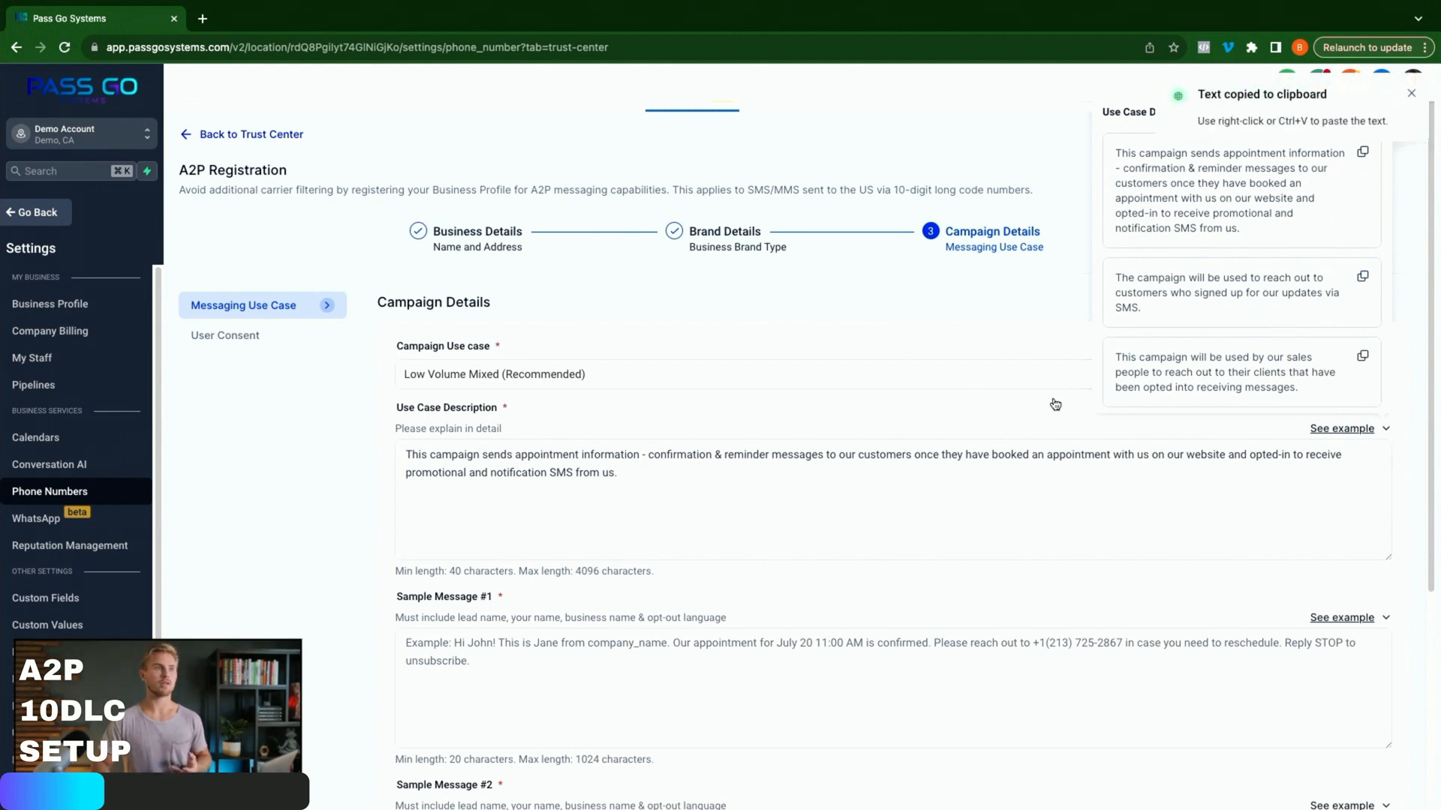
{"action": "left_click", "coordinate": [907, 478]}
{"action": "key", "text": "Return"}
{"action": "key", "text": "Return"}
{"action": "key", "text": "ctrl+v"}
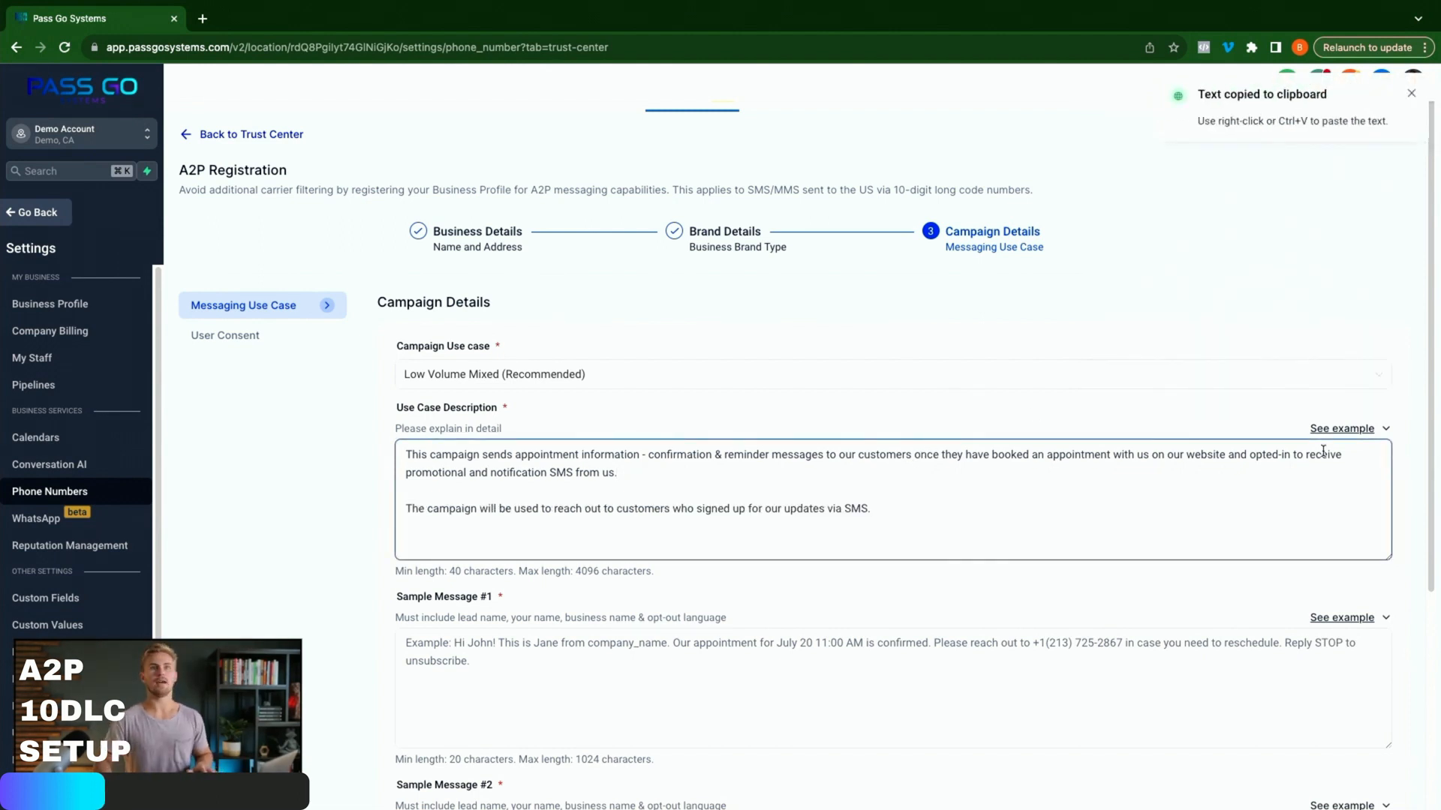
Add the third example about sales people reaching out to opted-in clients as the last paragraph of the use case description
{"action": "left_click", "coordinate": [1343, 430]}
{"action": "left_click", "coordinate": [1362, 358]}
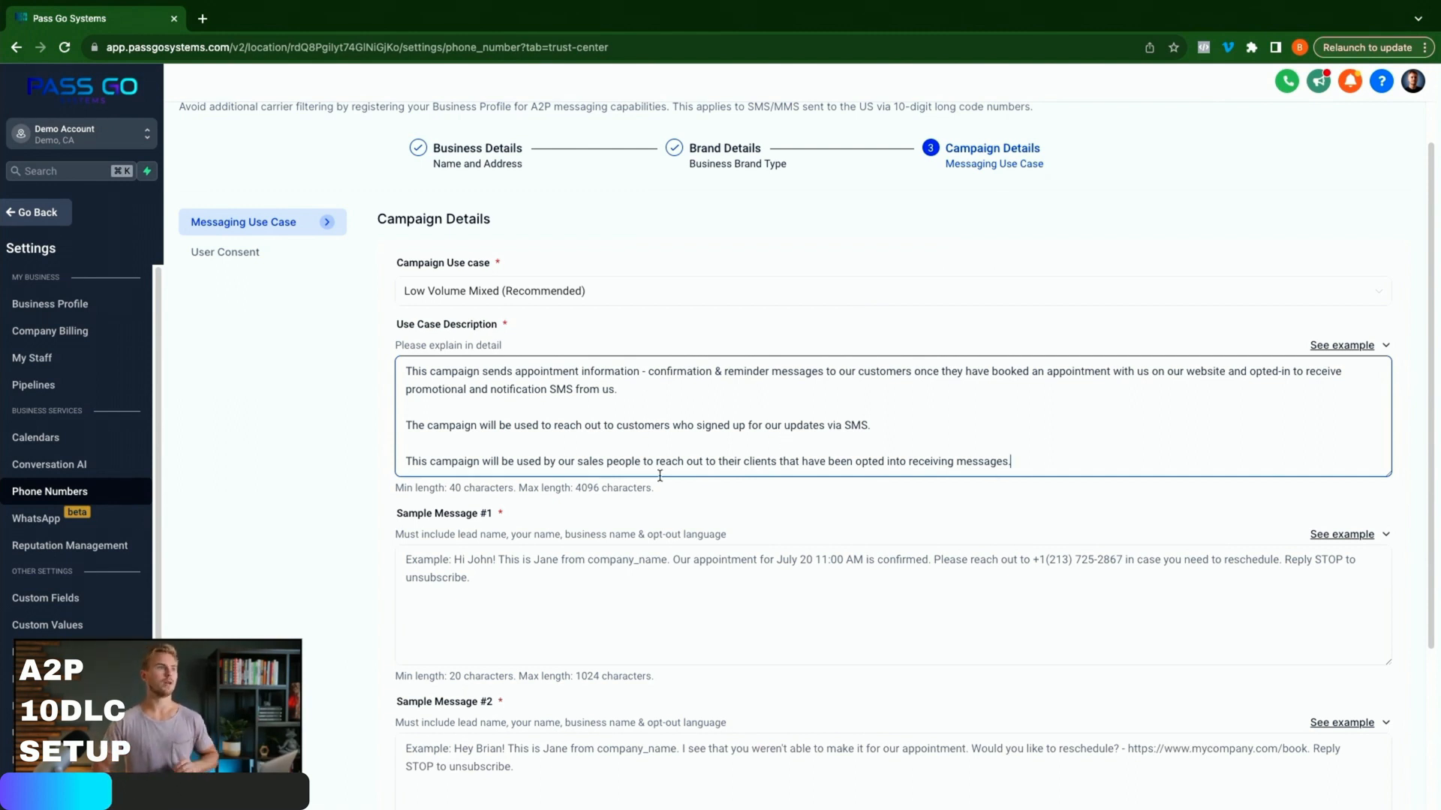
{"action": "scroll", "coordinate": [642, 469], "scroll_direction": "down", "scroll_amount": 1}
{"action": "scroll", "coordinate": [642, 468], "scroll_direction": "down", "scroll_amount": 3}
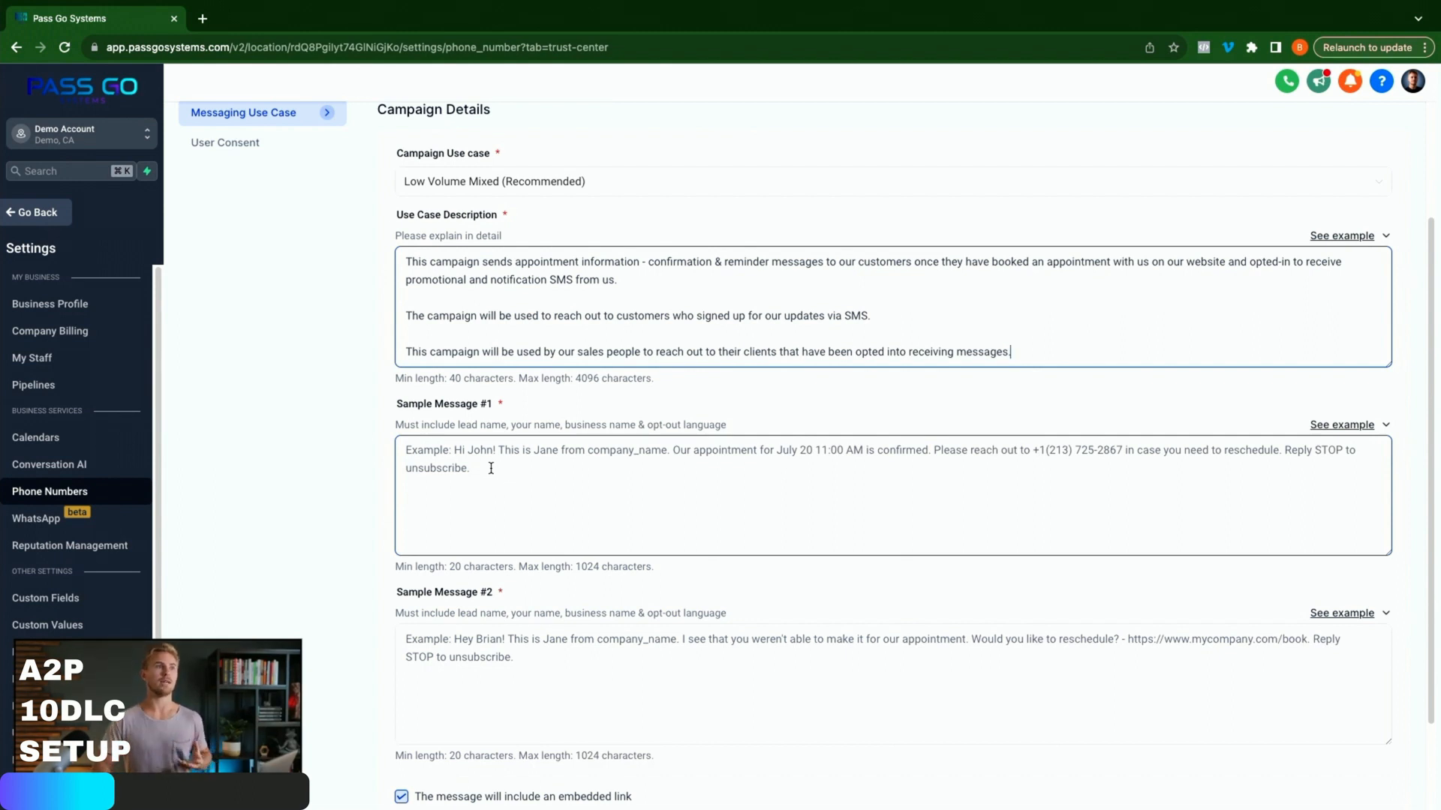
Fill Sample Message #1 with the first provided example, confirming a July 20 11:00 AM appointment
{"action": "left_click", "coordinate": [1340, 426]}
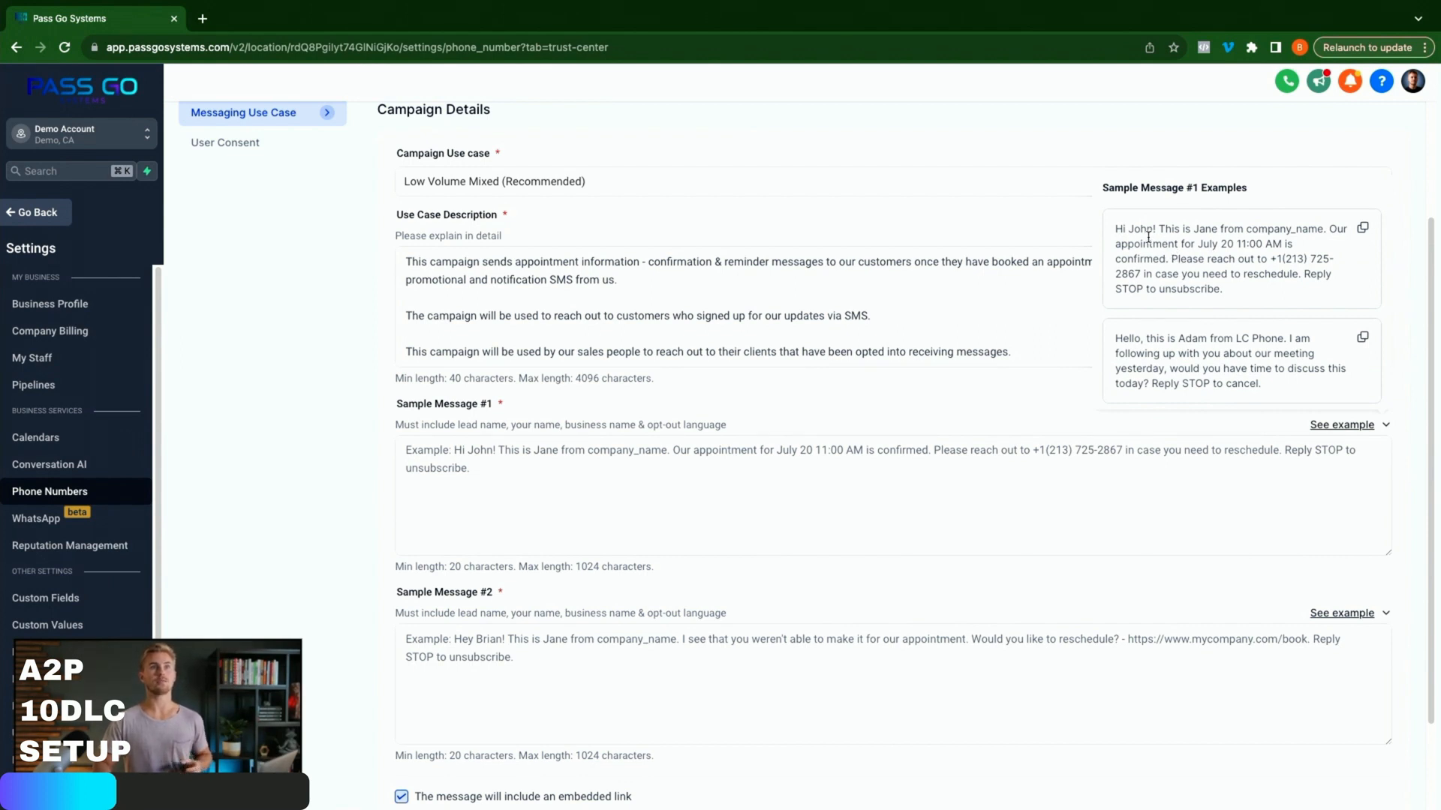
{"action": "left_click", "coordinate": [1363, 228]}
{"action": "left_click", "coordinate": [708, 462]}
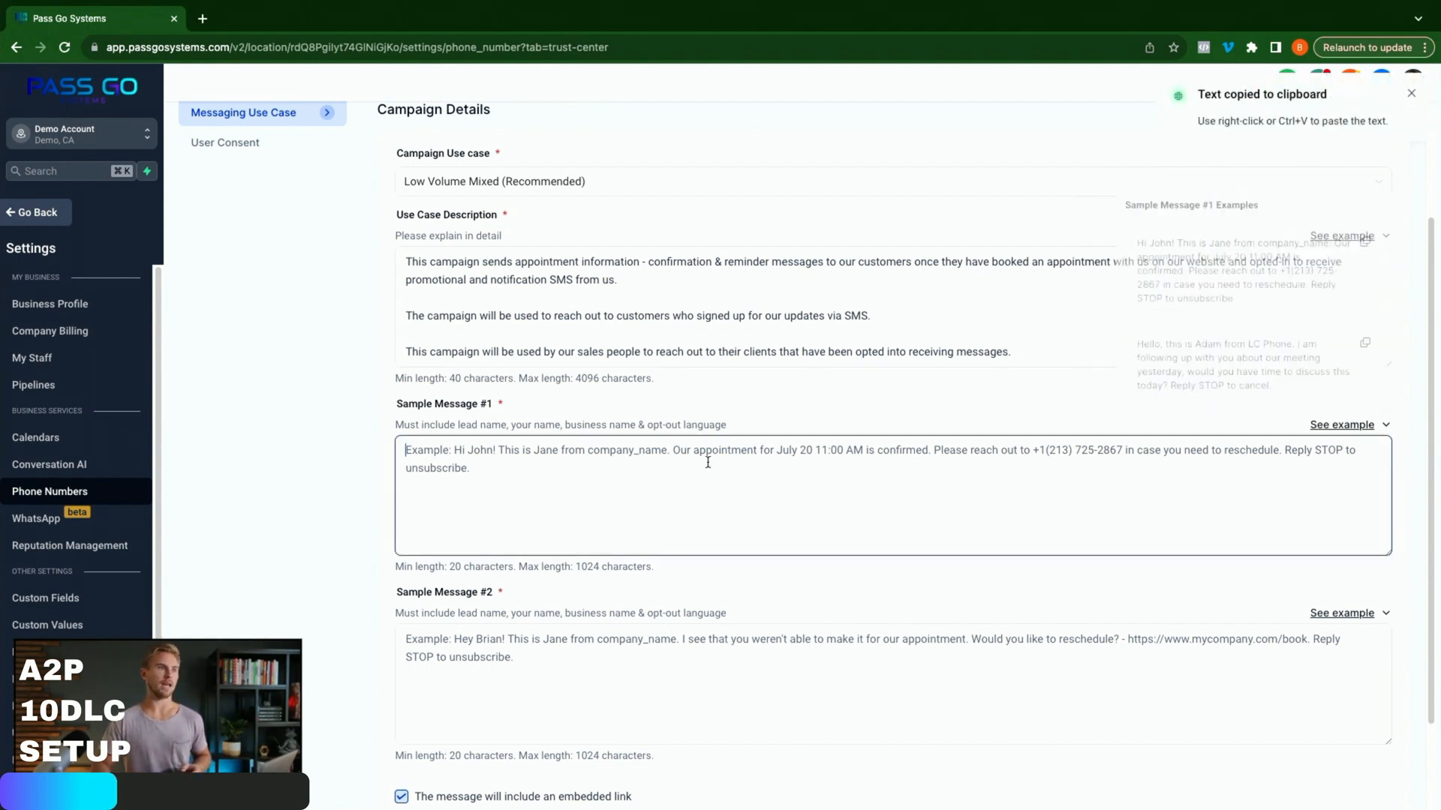
{"action": "key", "text": "ctrl+v"}
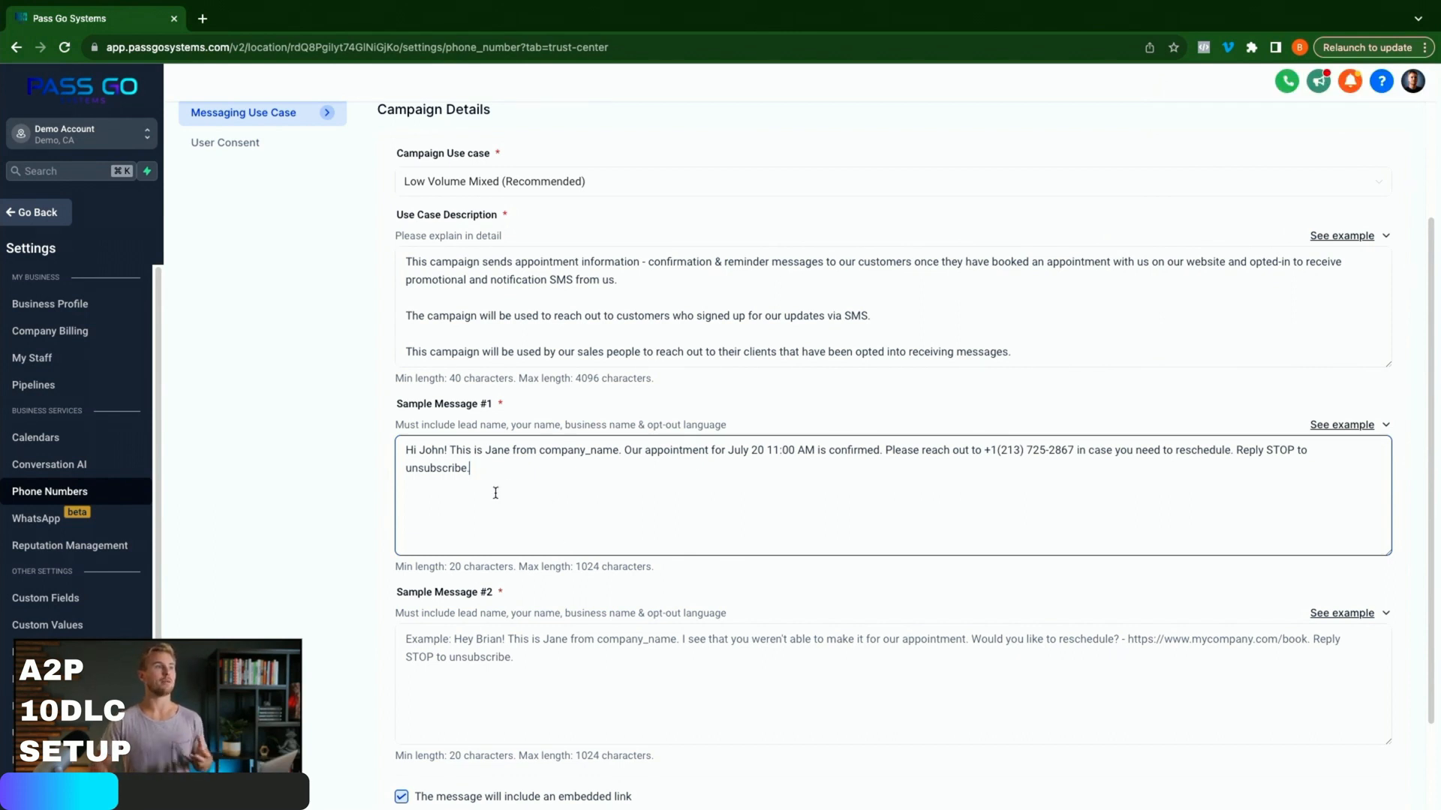
Personalize Sample Message #1 by changing the greeting to Hey, entering the sender's first name and setting the company to Pass Go Systems
{"action": "double_click", "coordinate": [412, 450]}
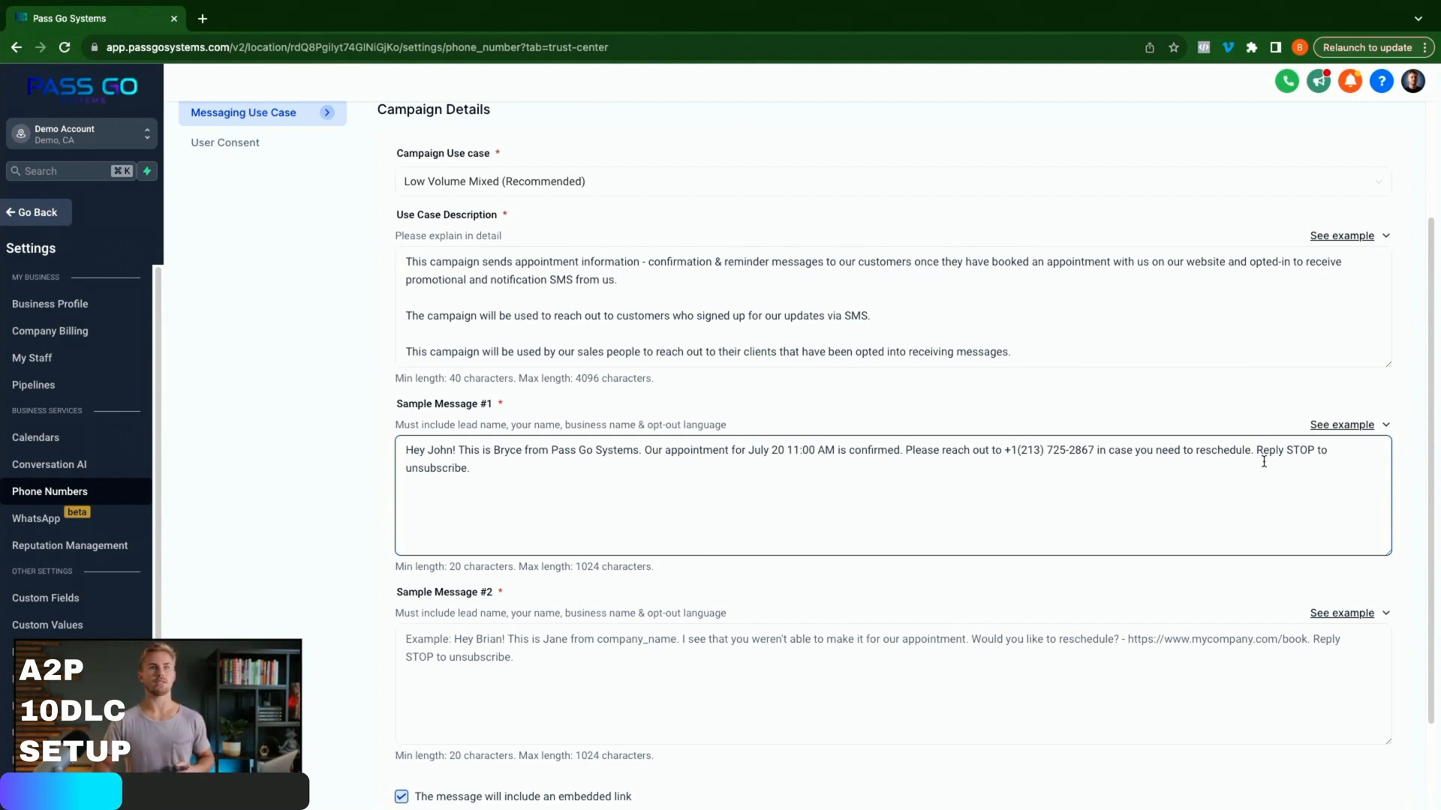
{"action": "left_click_drag", "start_coordinate": [1256, 450], "coordinate": [1125, 489]}
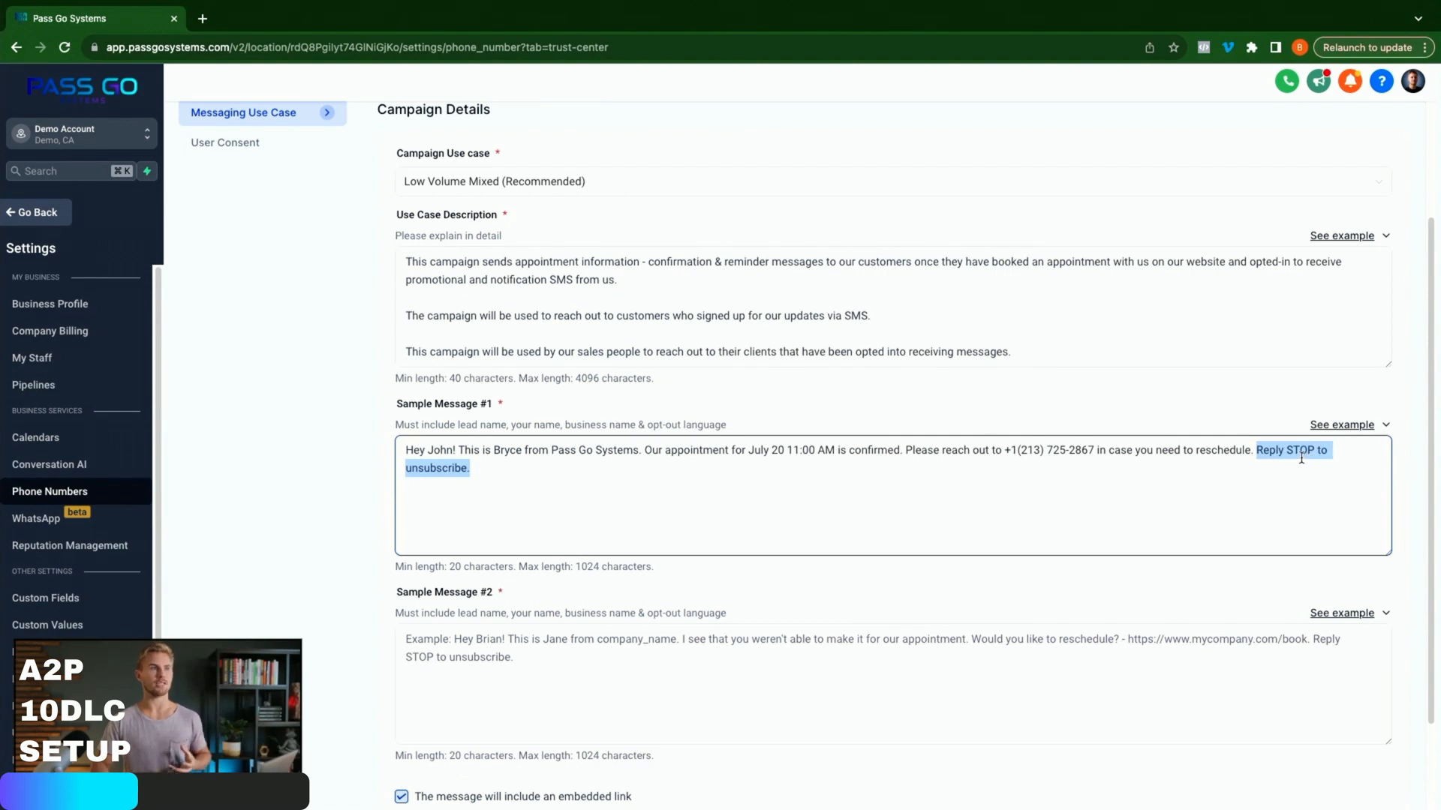
{"action": "left_click", "coordinate": [640, 473]}
Fill Sample Message #2 with the second example, confirming tomorrow's 9 am appointment, and continue to the User Consent section
{"action": "scroll", "coordinate": [640, 480], "scroll_direction": "down", "scroll_amount": 2}
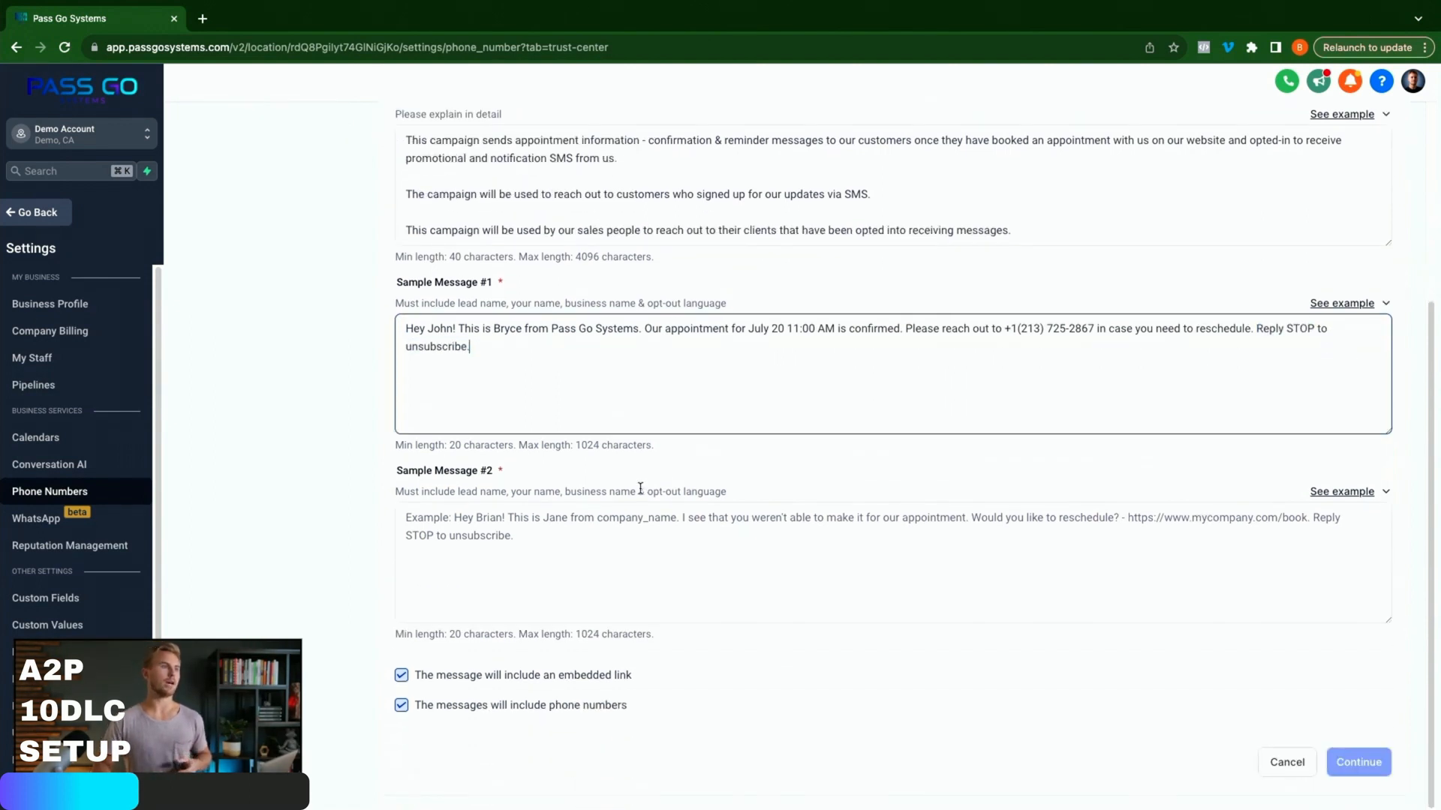
{"action": "left_click", "coordinate": [1321, 493]}
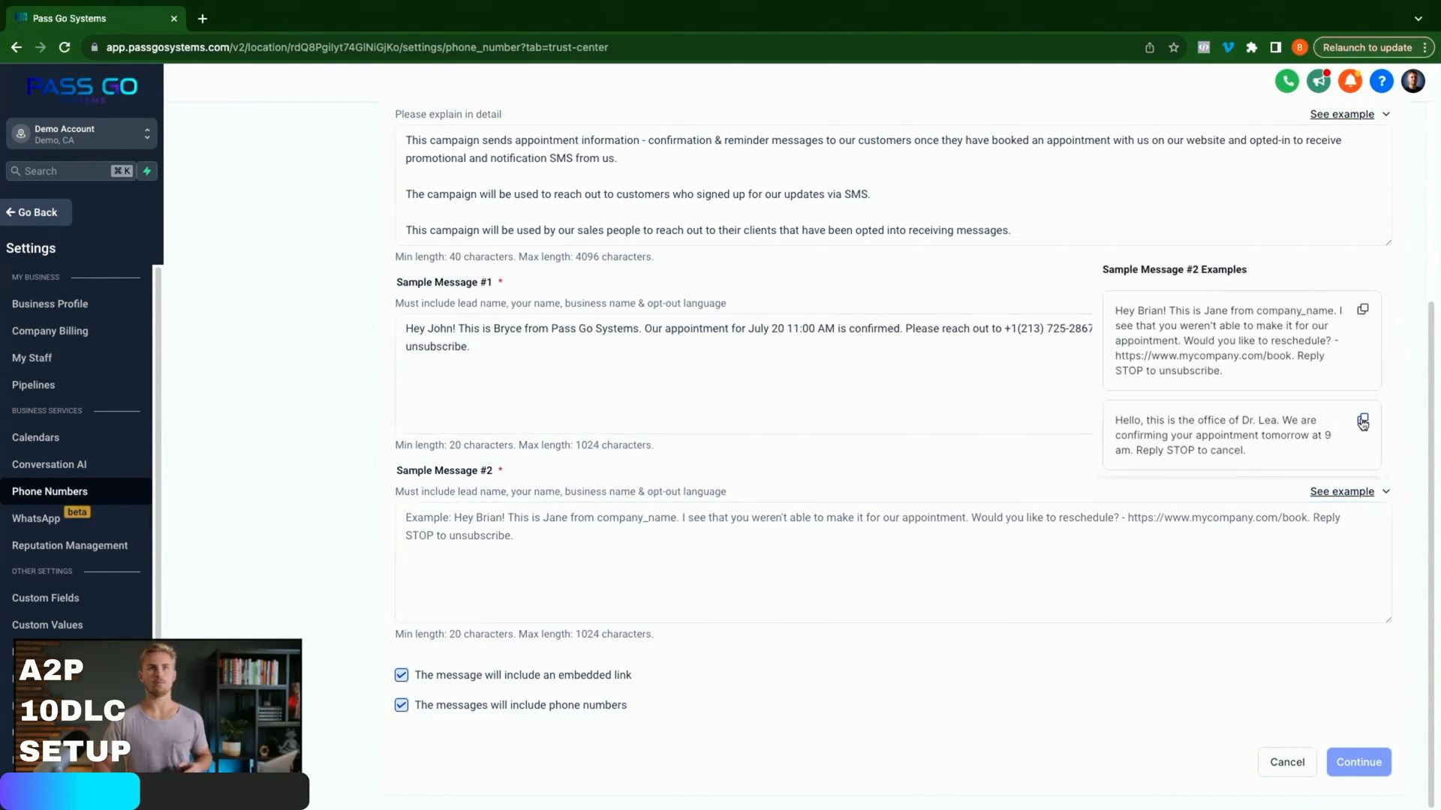
{"action": "left_click", "coordinate": [1363, 421]}
{"action": "left_click", "coordinate": [741, 556]}
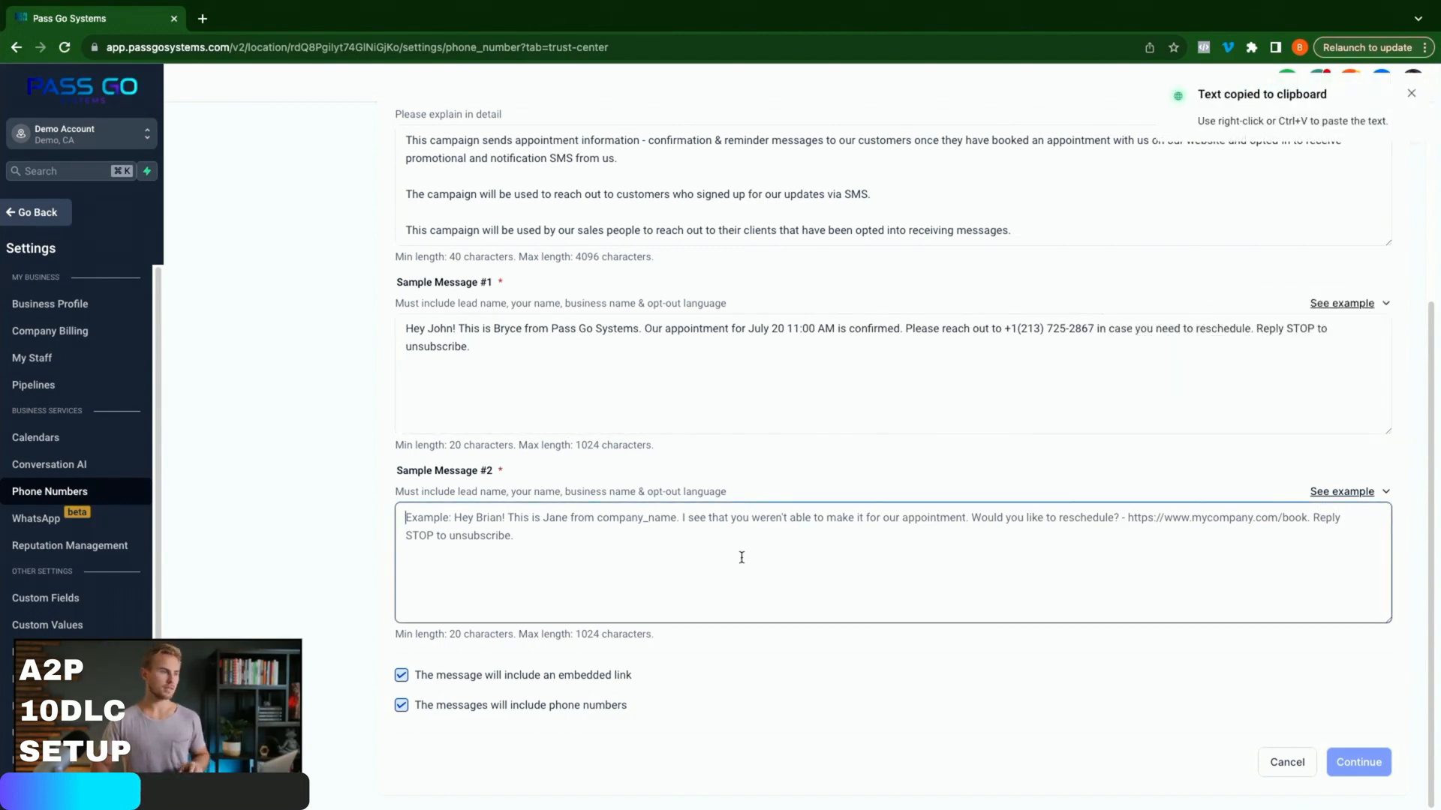
{"action": "key", "text": "super+v"}
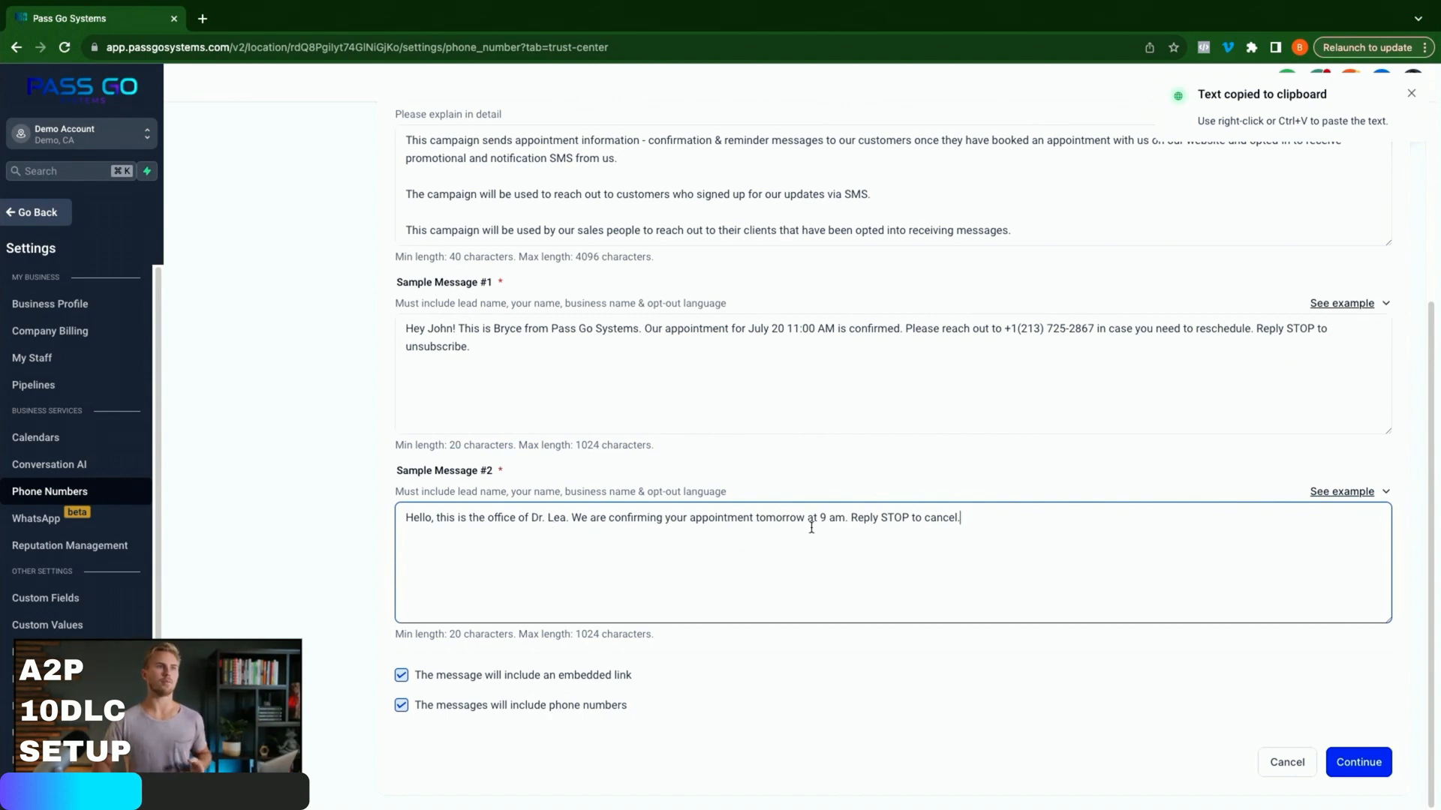
{"action": "left_click_drag", "start_coordinate": [854, 518], "coordinate": [969, 525]}
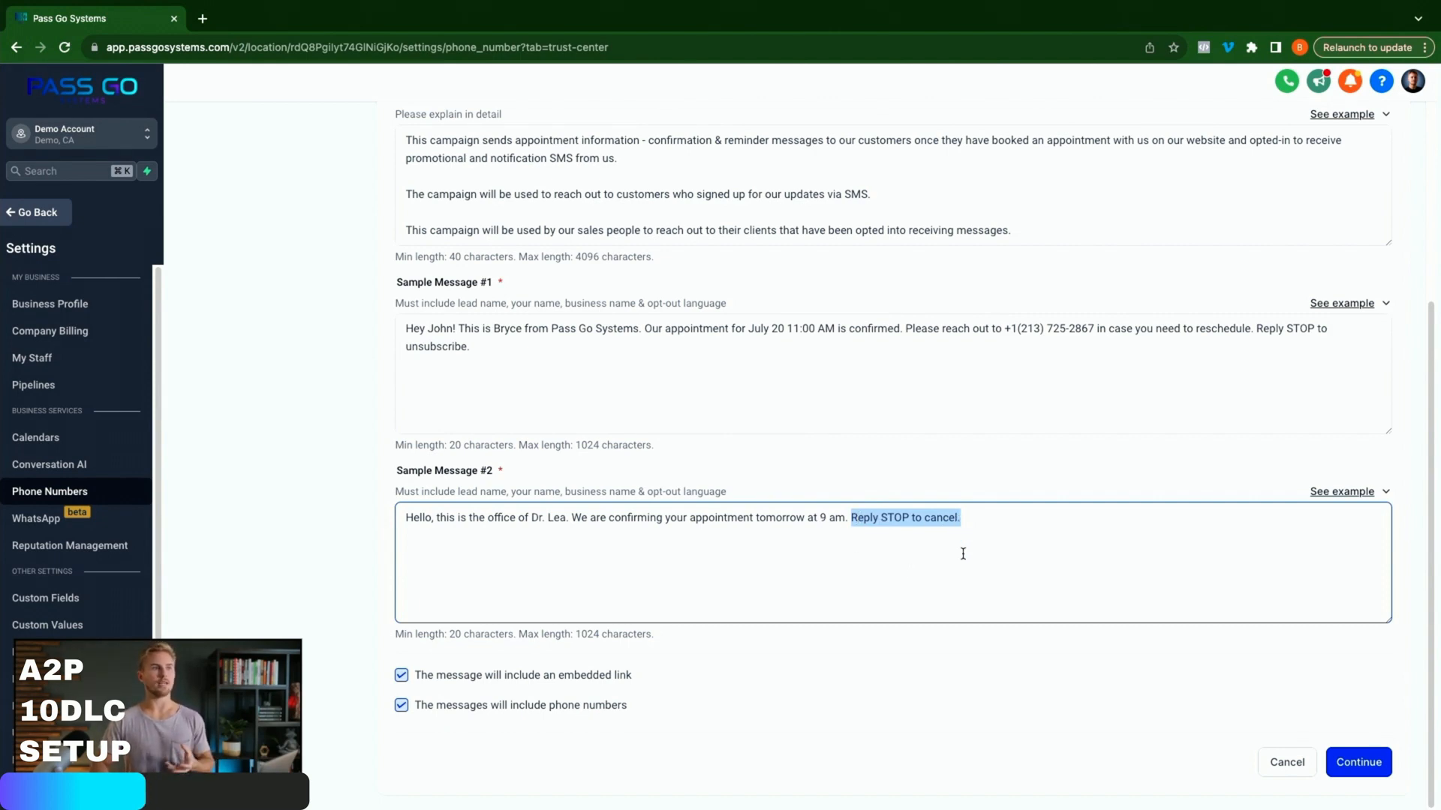
{"action": "left_click", "coordinate": [550, 523]}
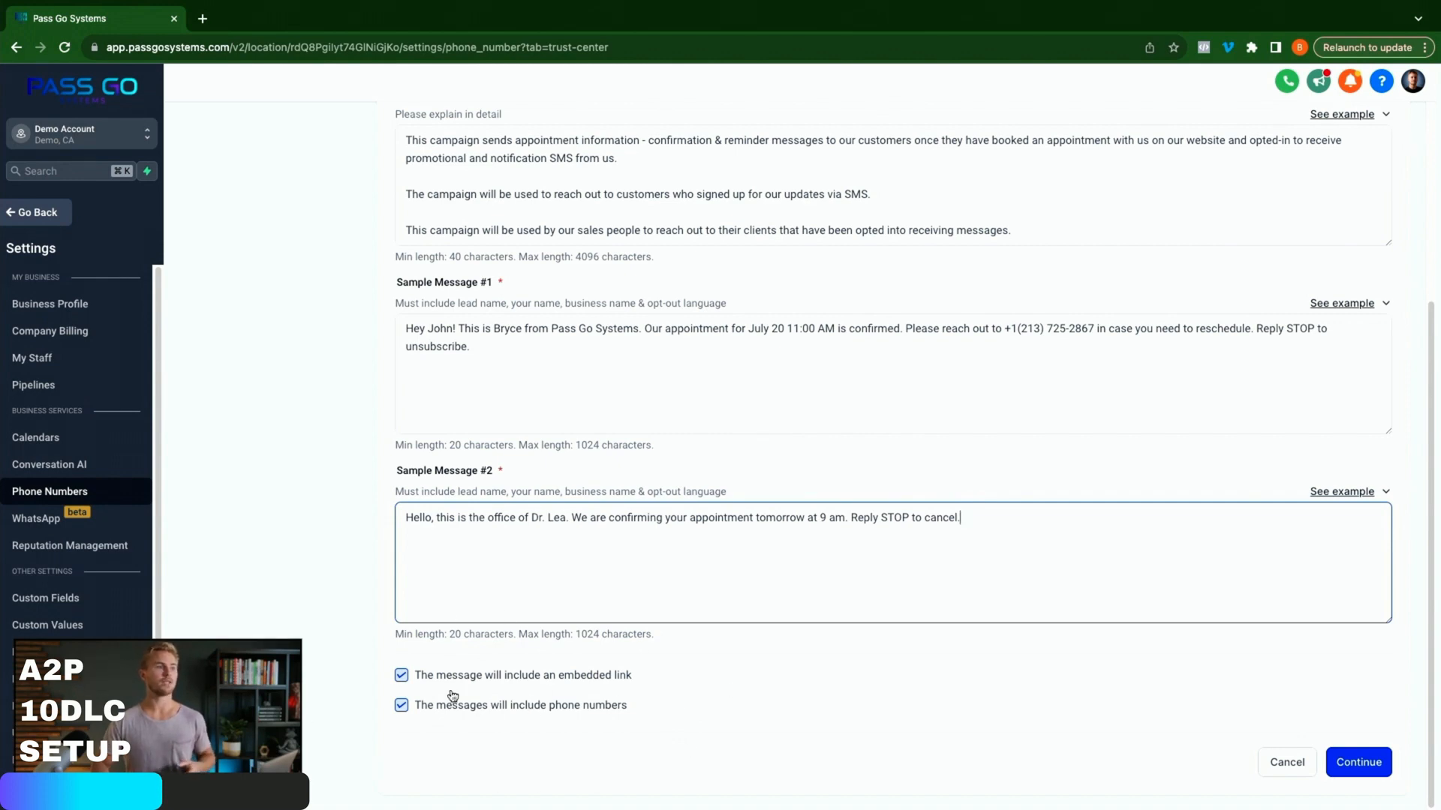
{"action": "left_click", "coordinate": [1355, 762]}
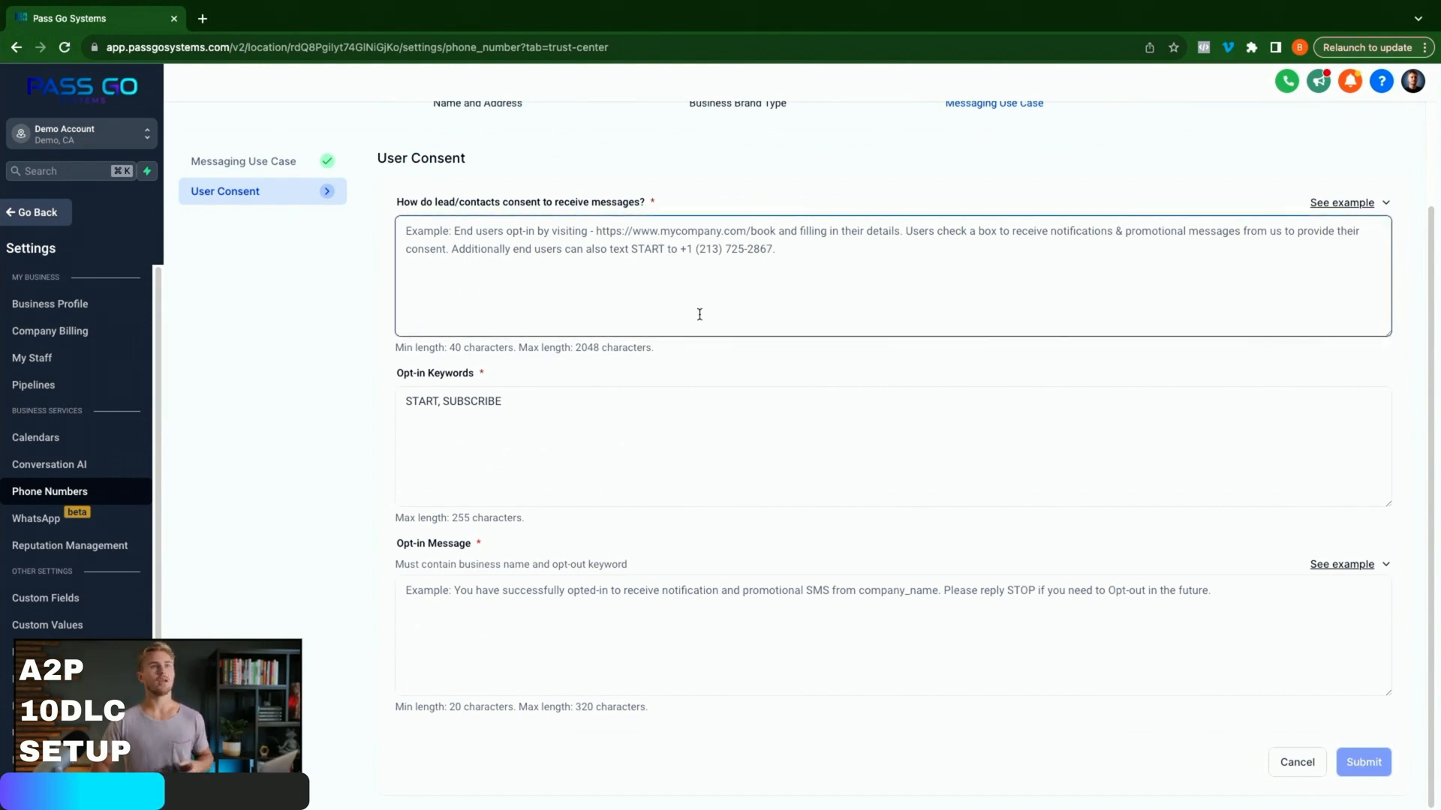
Fill the description of how contacts consent to receive messages with the provided user consent example
{"action": "left_click", "coordinate": [1371, 204]}
{"action": "left_click", "coordinate": [1365, 275]}
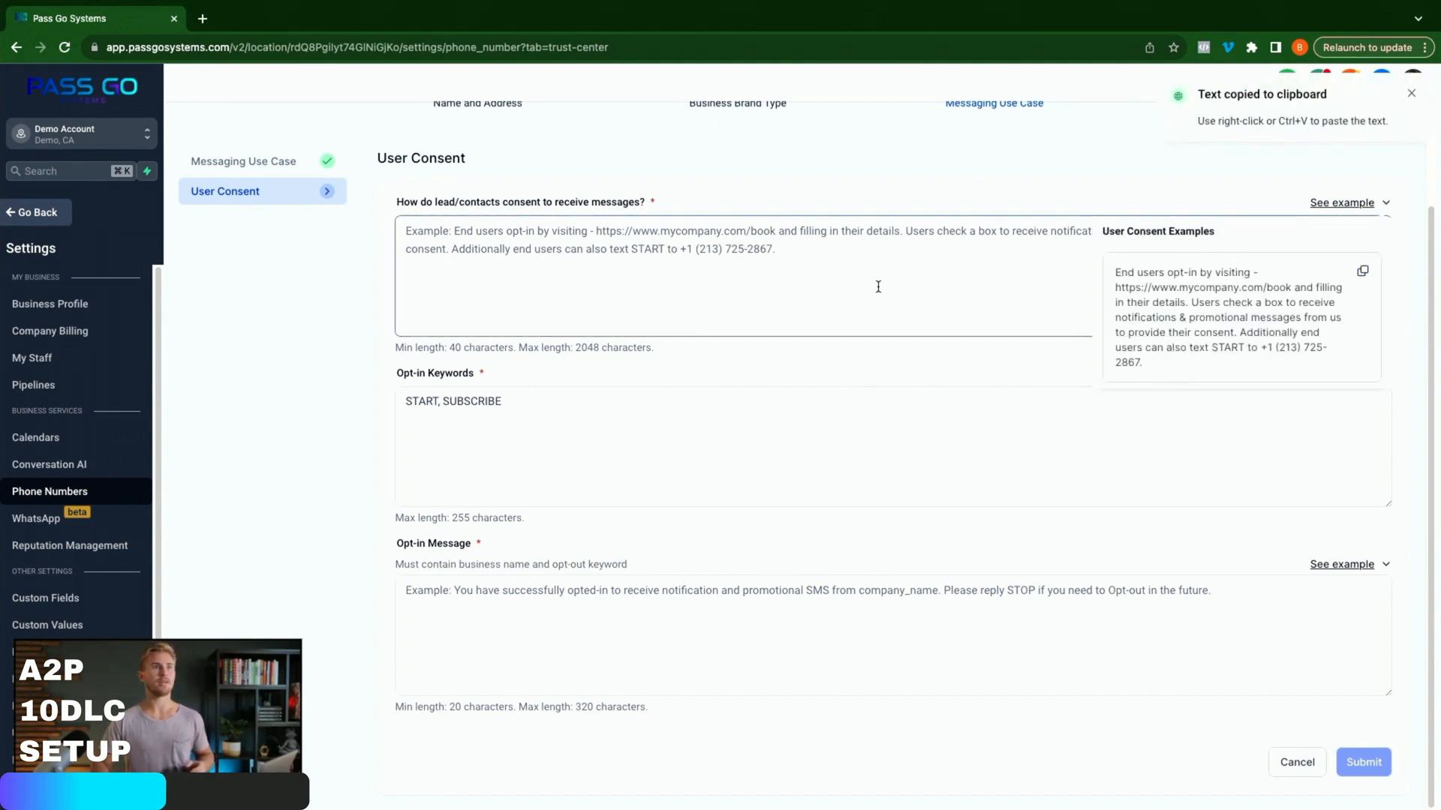
{"action": "left_click", "coordinate": [733, 263]}
{"action": "key", "text": "ctrl+v"}
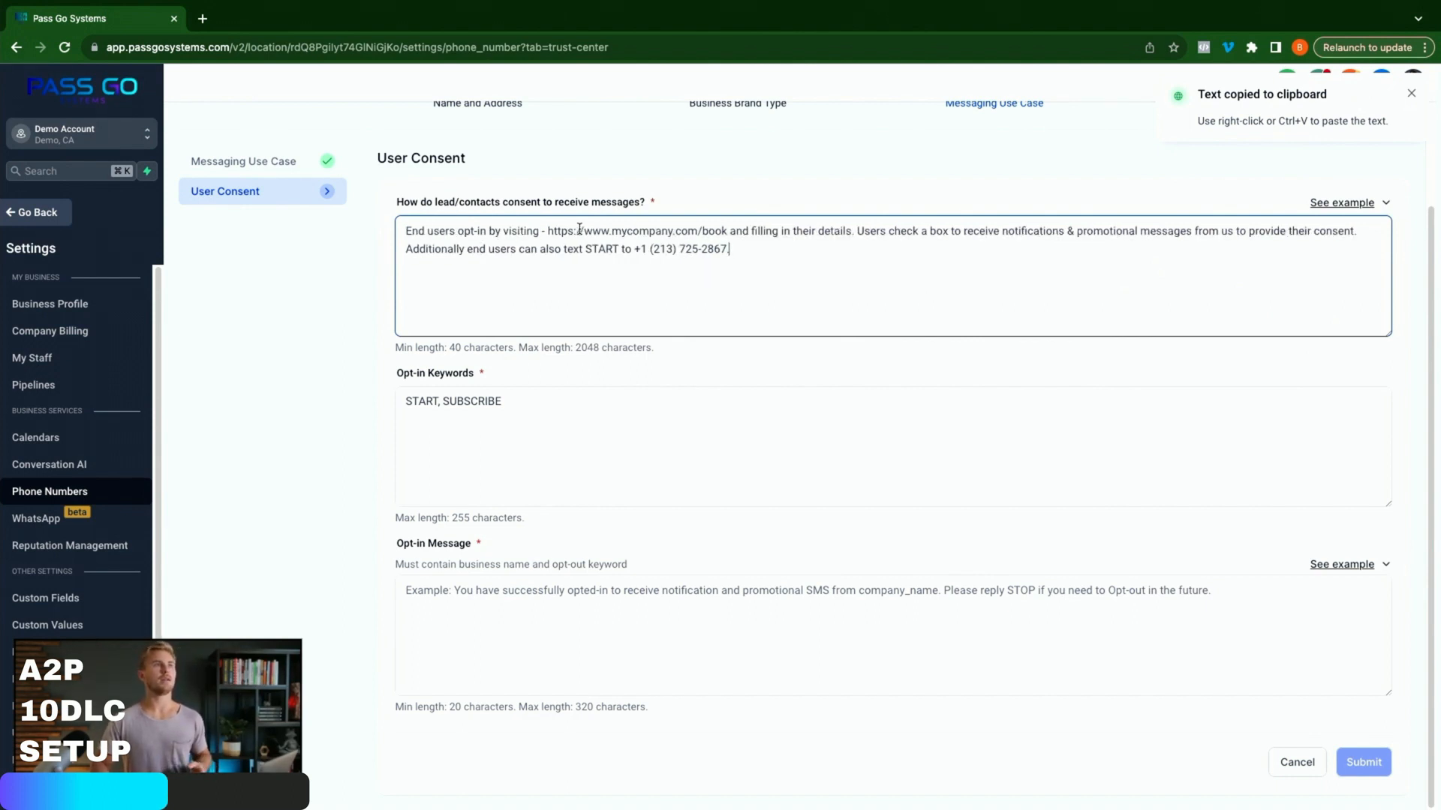
{"action": "left_click_drag", "start_coordinate": [585, 231], "coordinate": [727, 231]}
{"action": "key", "text": "ctrl+v"}
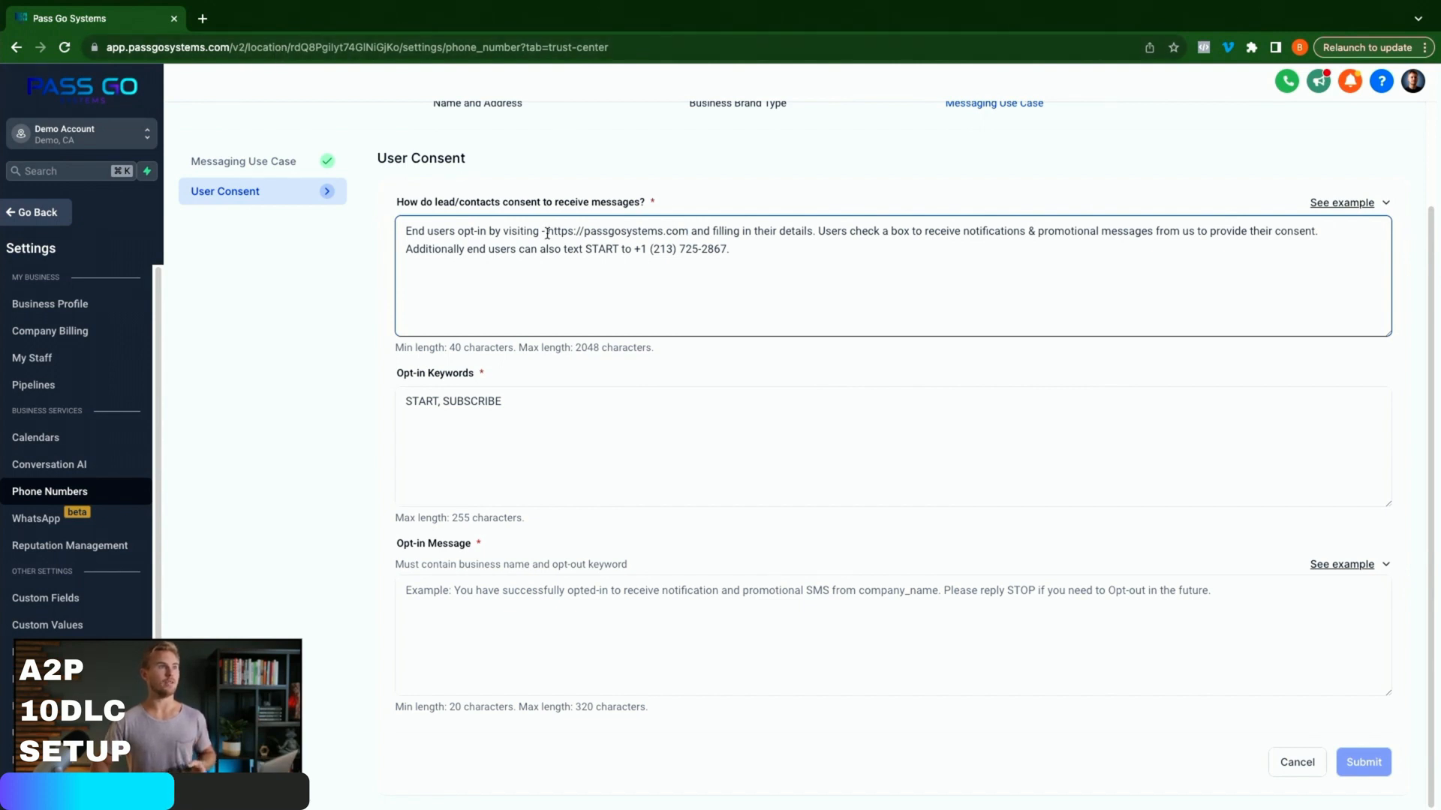
{"action": "left_click_drag", "start_coordinate": [547, 234], "coordinate": [698, 236]}
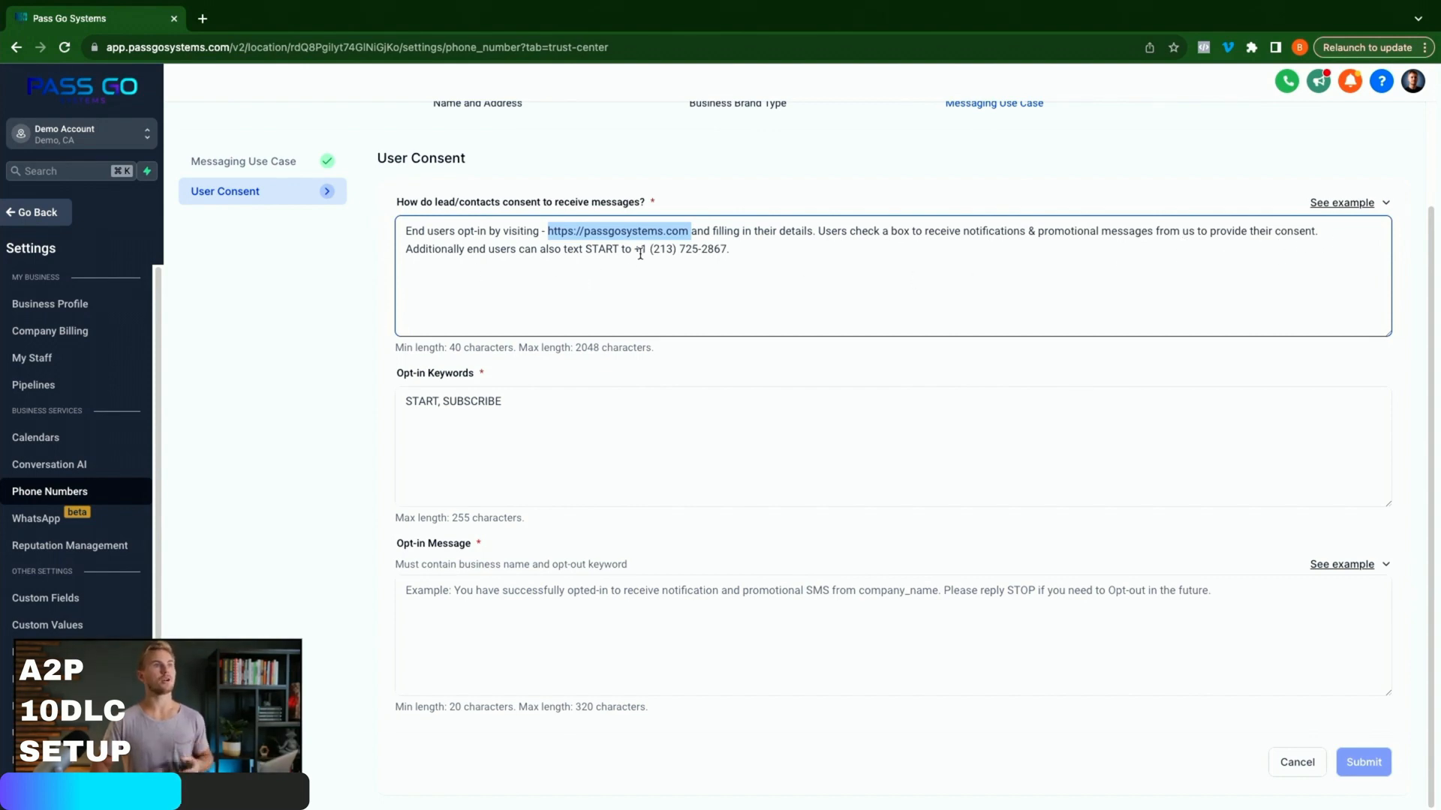
{"action": "left_click_drag", "start_coordinate": [640, 249], "coordinate": [728, 249]}
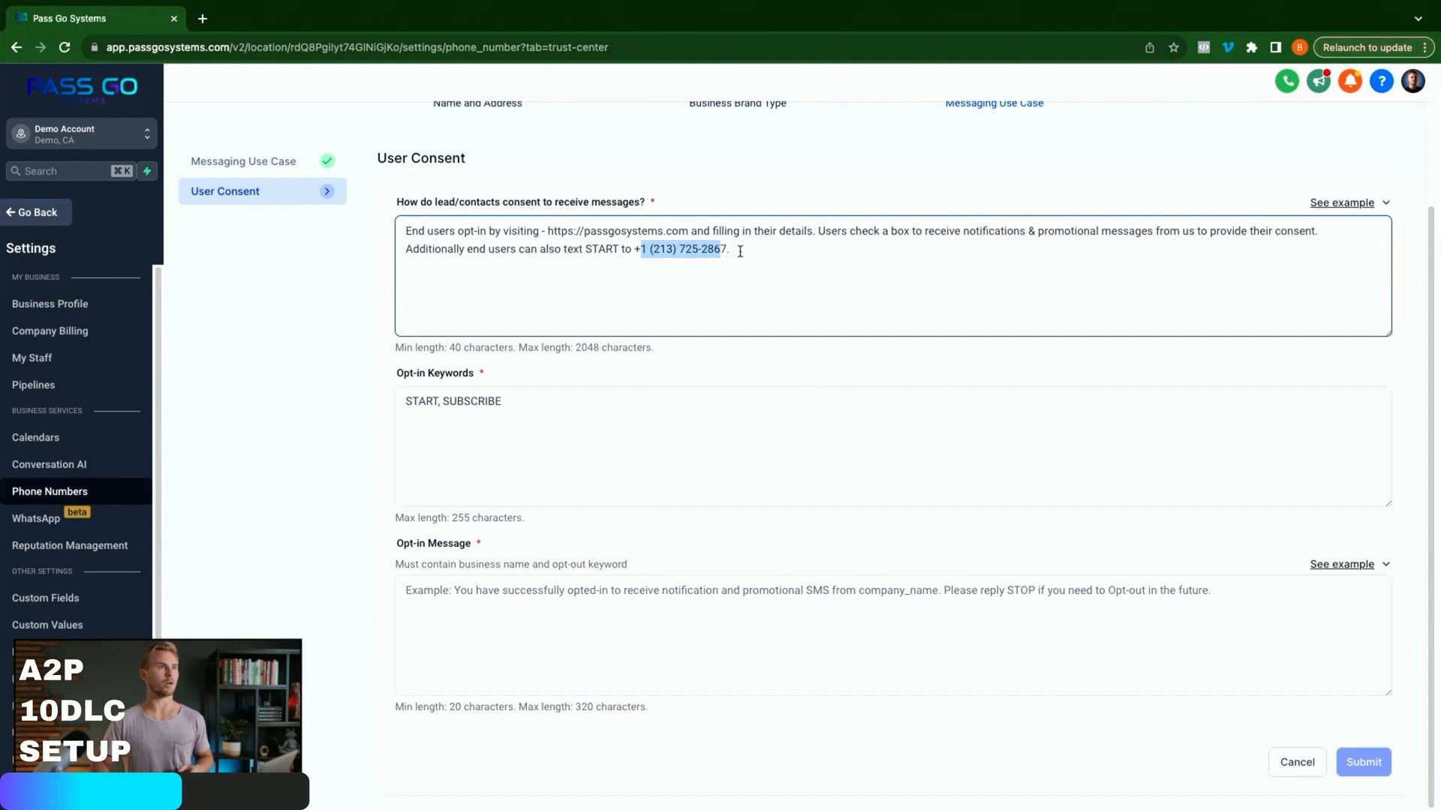
{"action": "left_click", "coordinate": [806, 286]}
Add JOIN to the opt-in keywords after START and SUBSCRIBE
{"action": "left_click", "coordinate": [512, 411]}
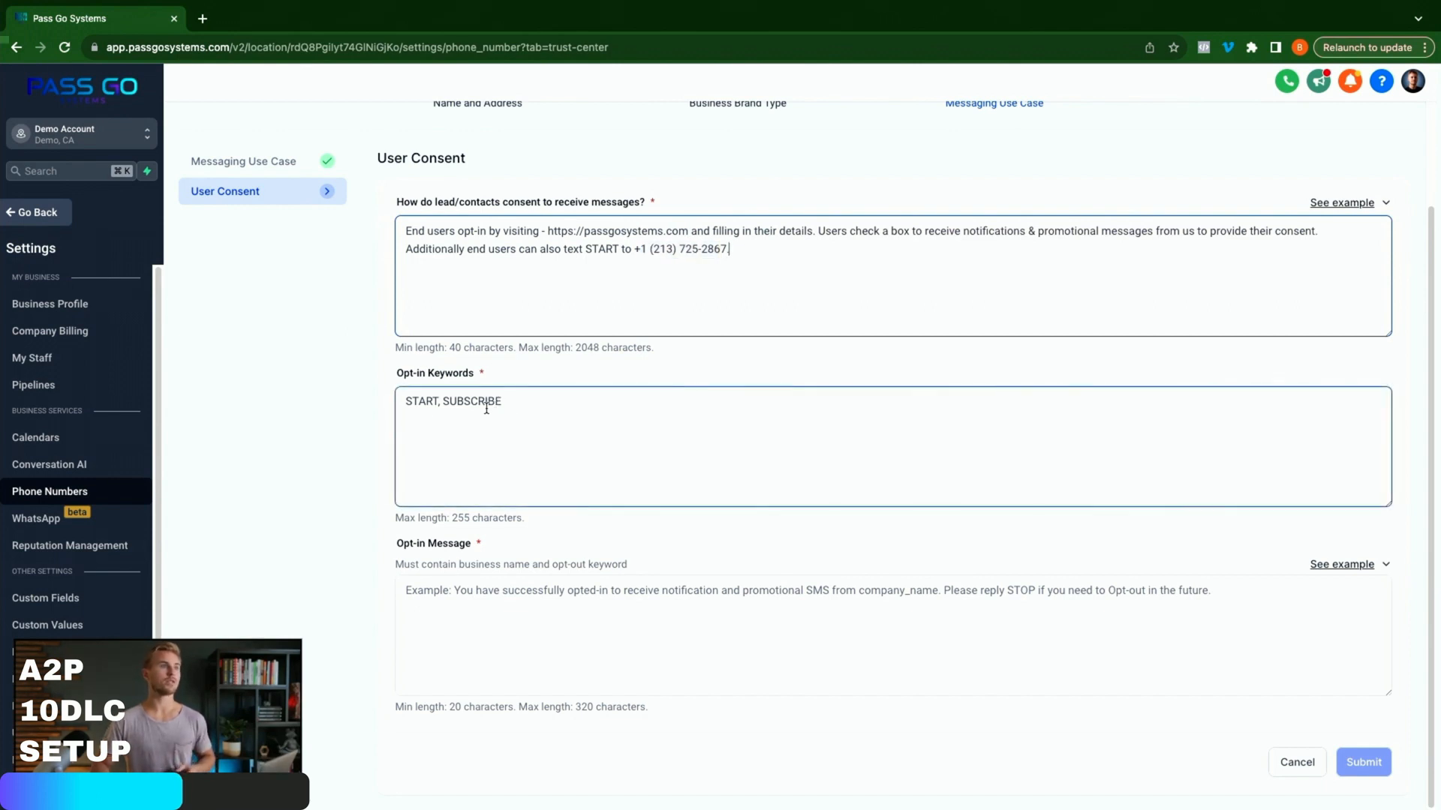
{"action": "left_click_drag", "start_coordinate": [409, 400], "coordinate": [529, 401]}
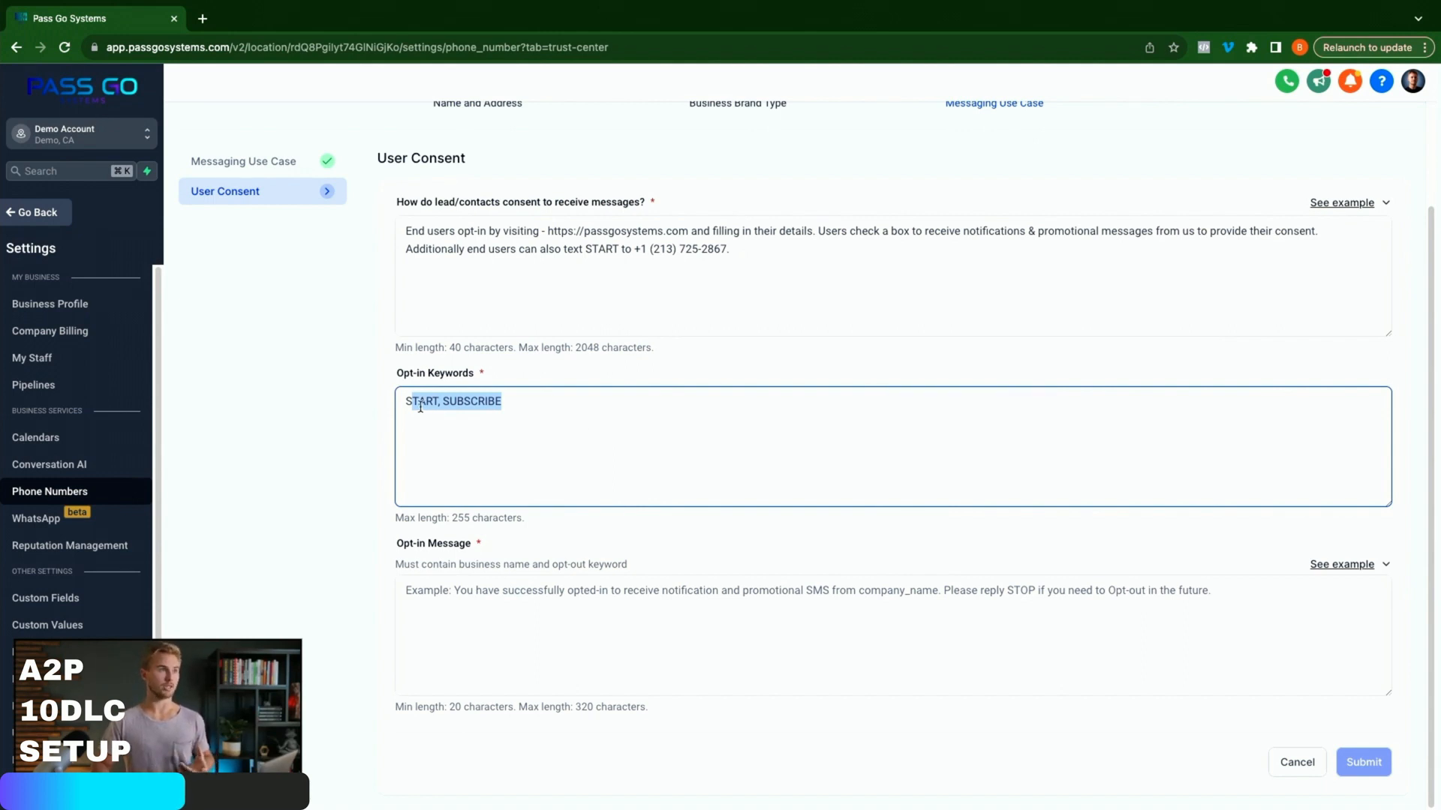
{"action": "left_click", "coordinate": [532, 401]}
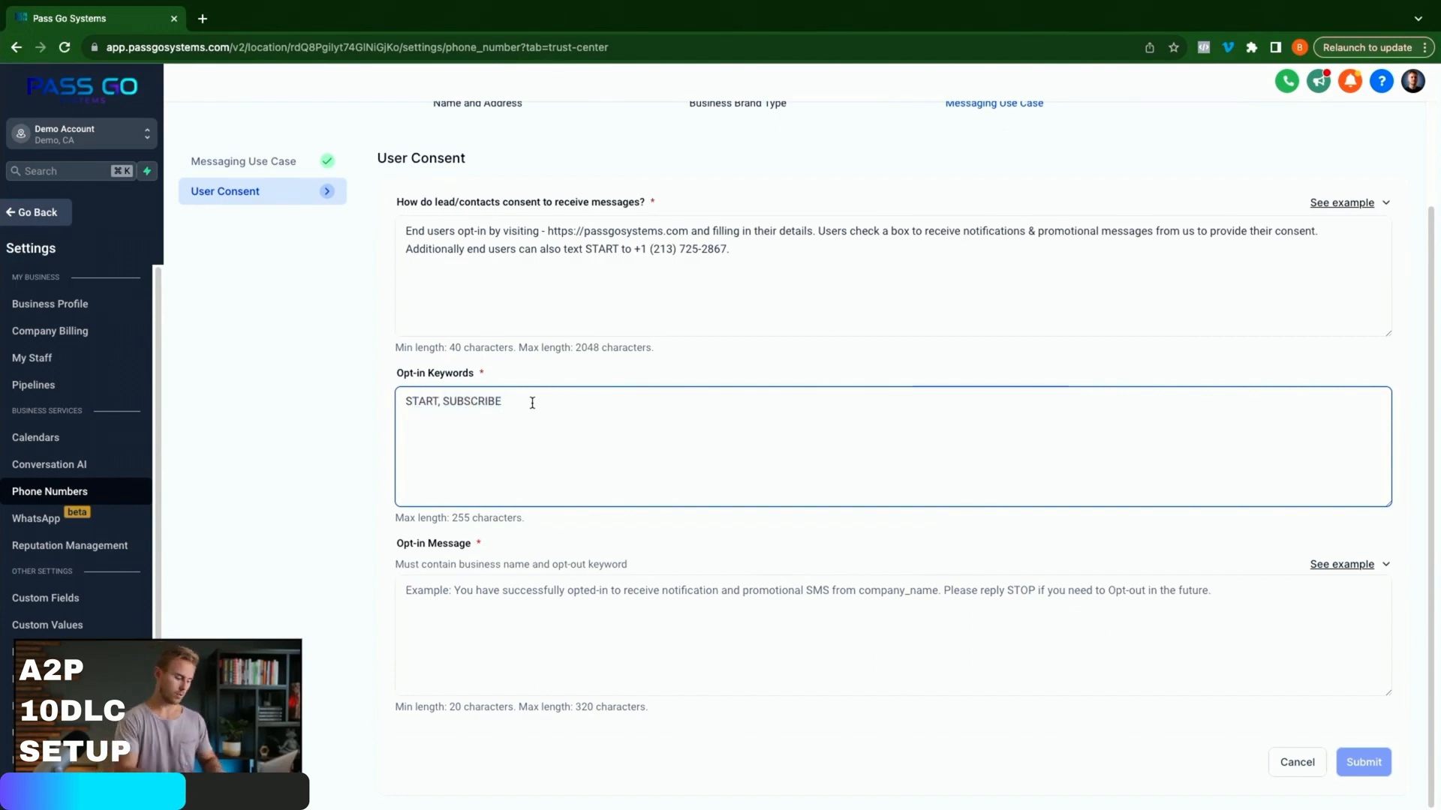
{"action": "type", "text": ", JOIN"}
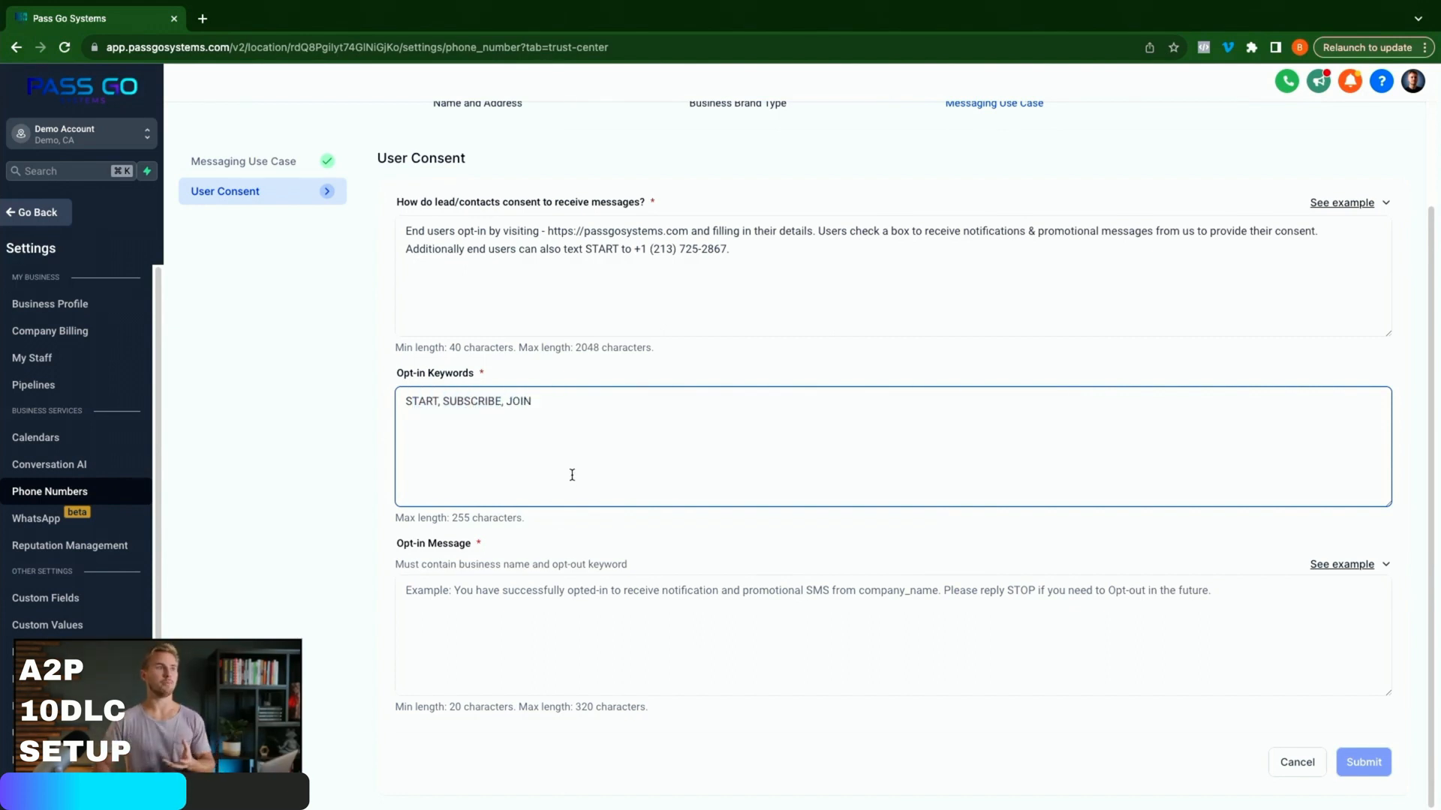
Fill the opt-in message with the provided example about receiving notification and promotional SMS and replying STOP to opt out
{"action": "left_click", "coordinate": [657, 601]}
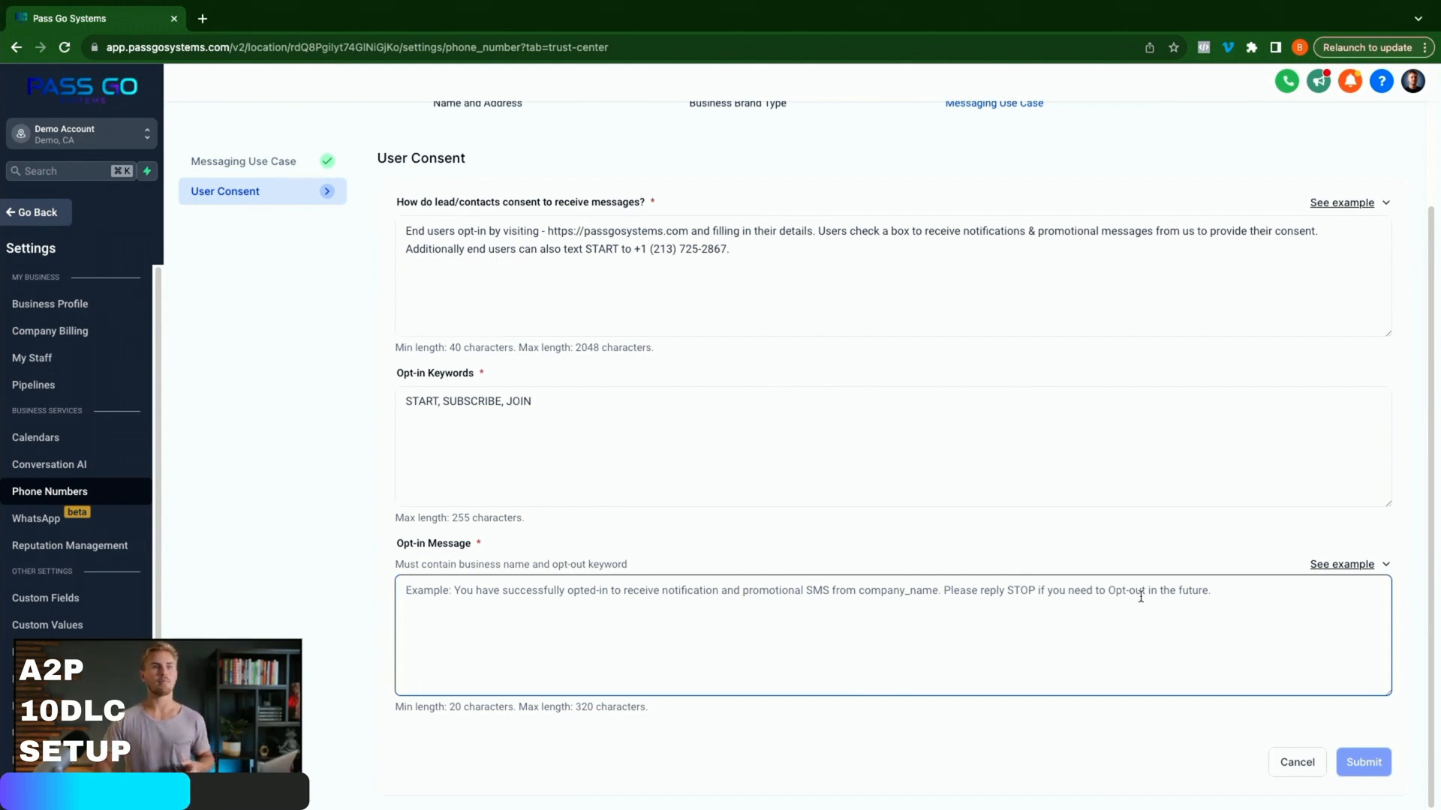
{"action": "left_click", "coordinate": [1345, 569]}
{"action": "left_click", "coordinate": [1362, 478]}
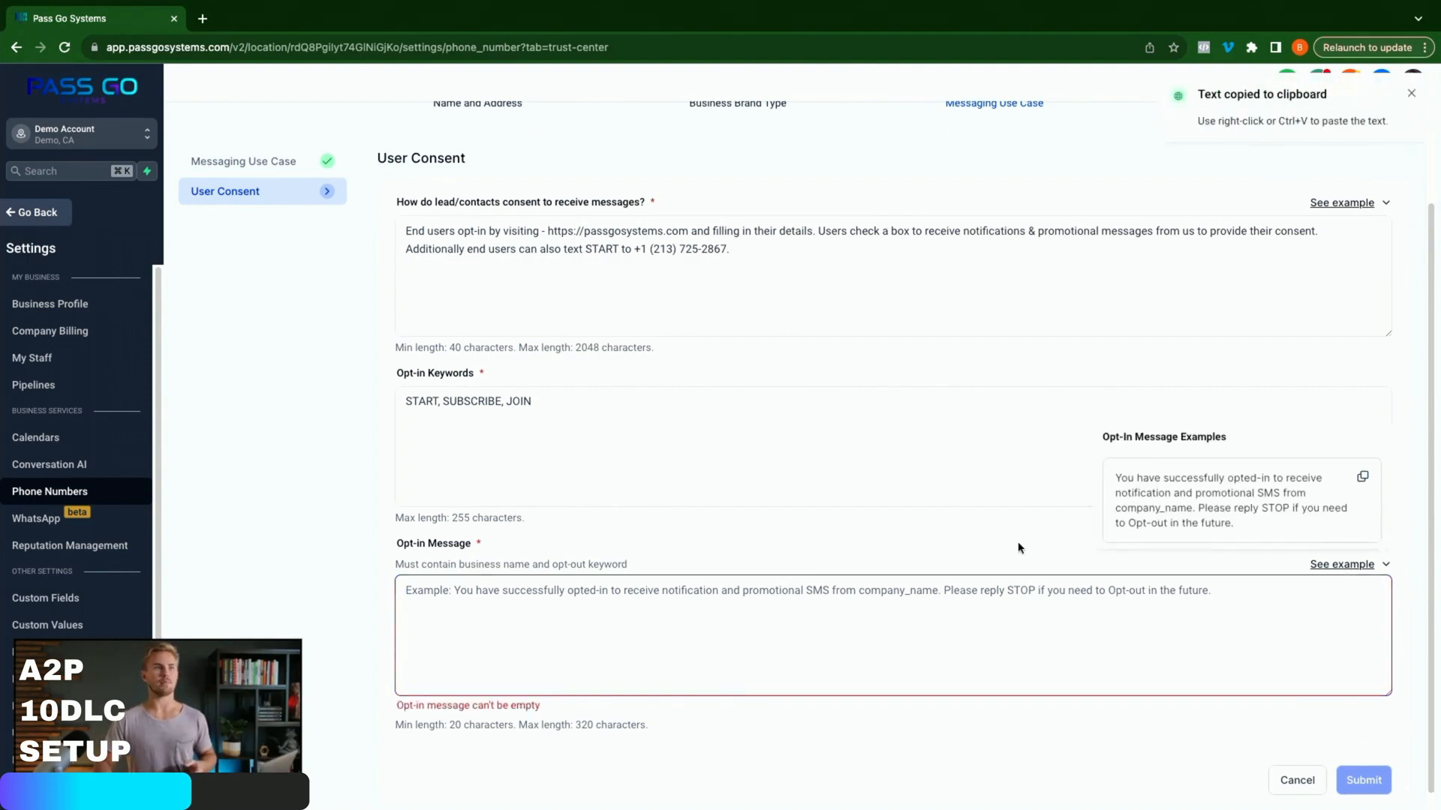
{"action": "key", "text": "ctrl+v"}
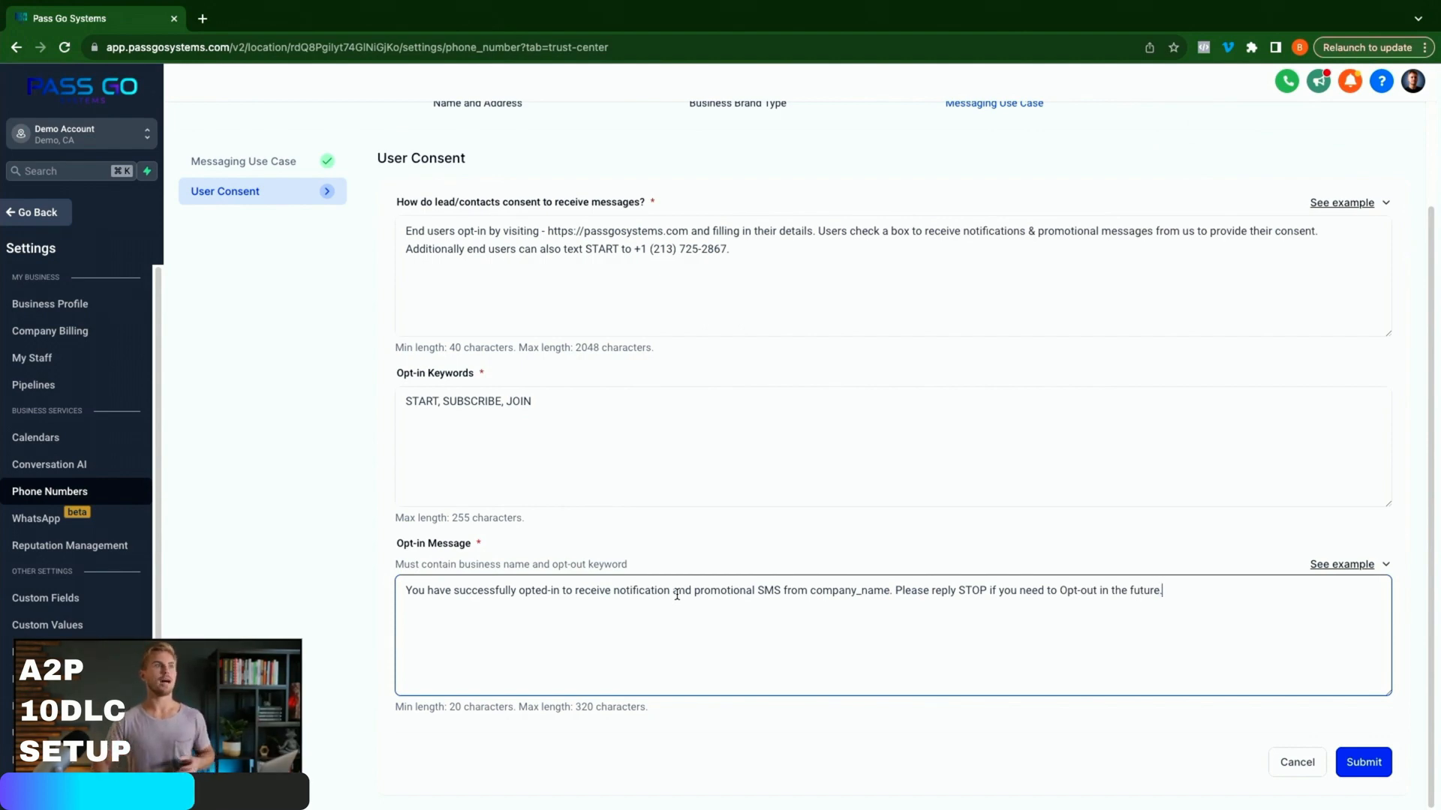
Review the user consent answers and cancel the A2P registration without submitting it
{"action": "scroll", "coordinate": [701, 482], "scroll_direction": "up", "scroll_amount": 3}
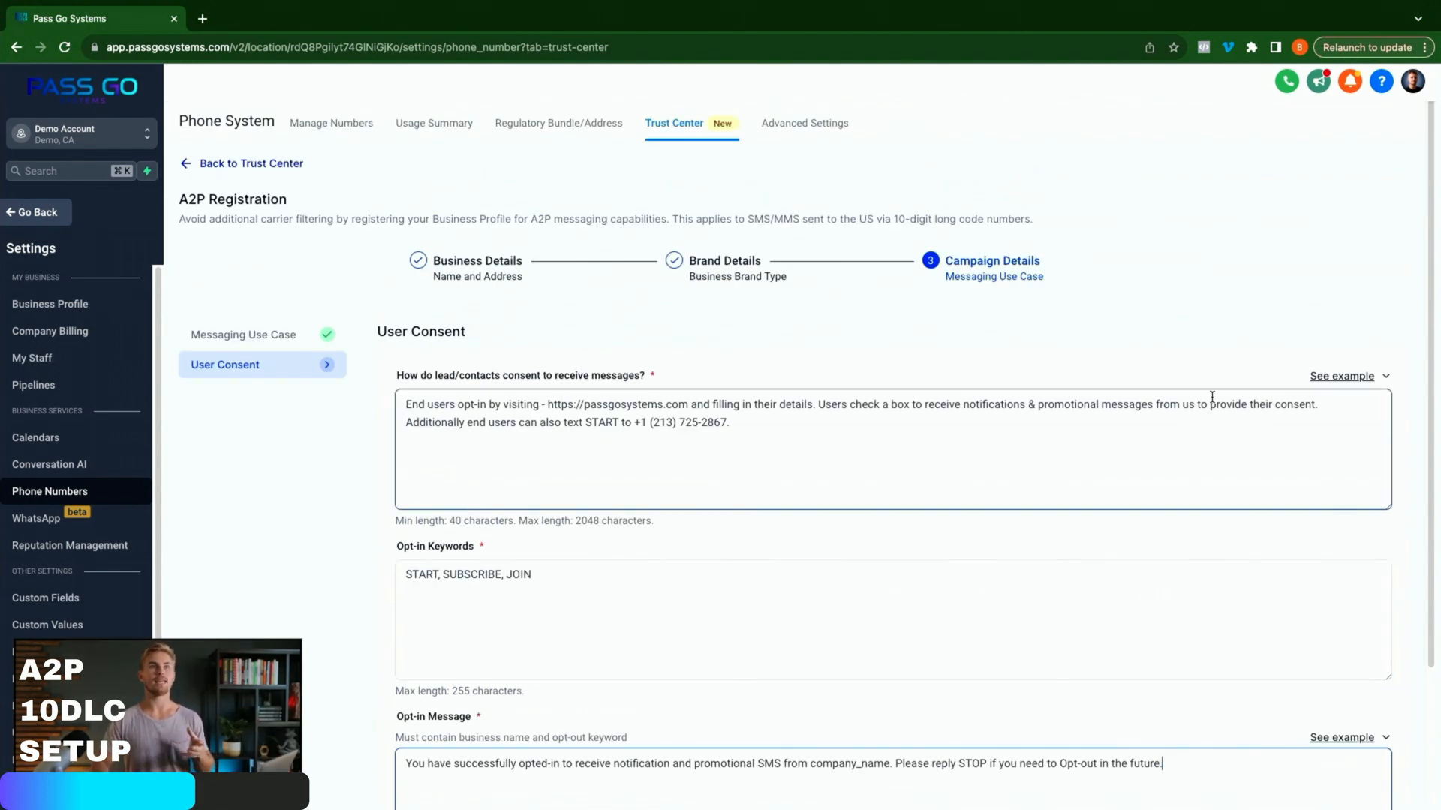
{"action": "scroll", "coordinate": [1020, 489], "scroll_direction": "down", "scroll_amount": 3}
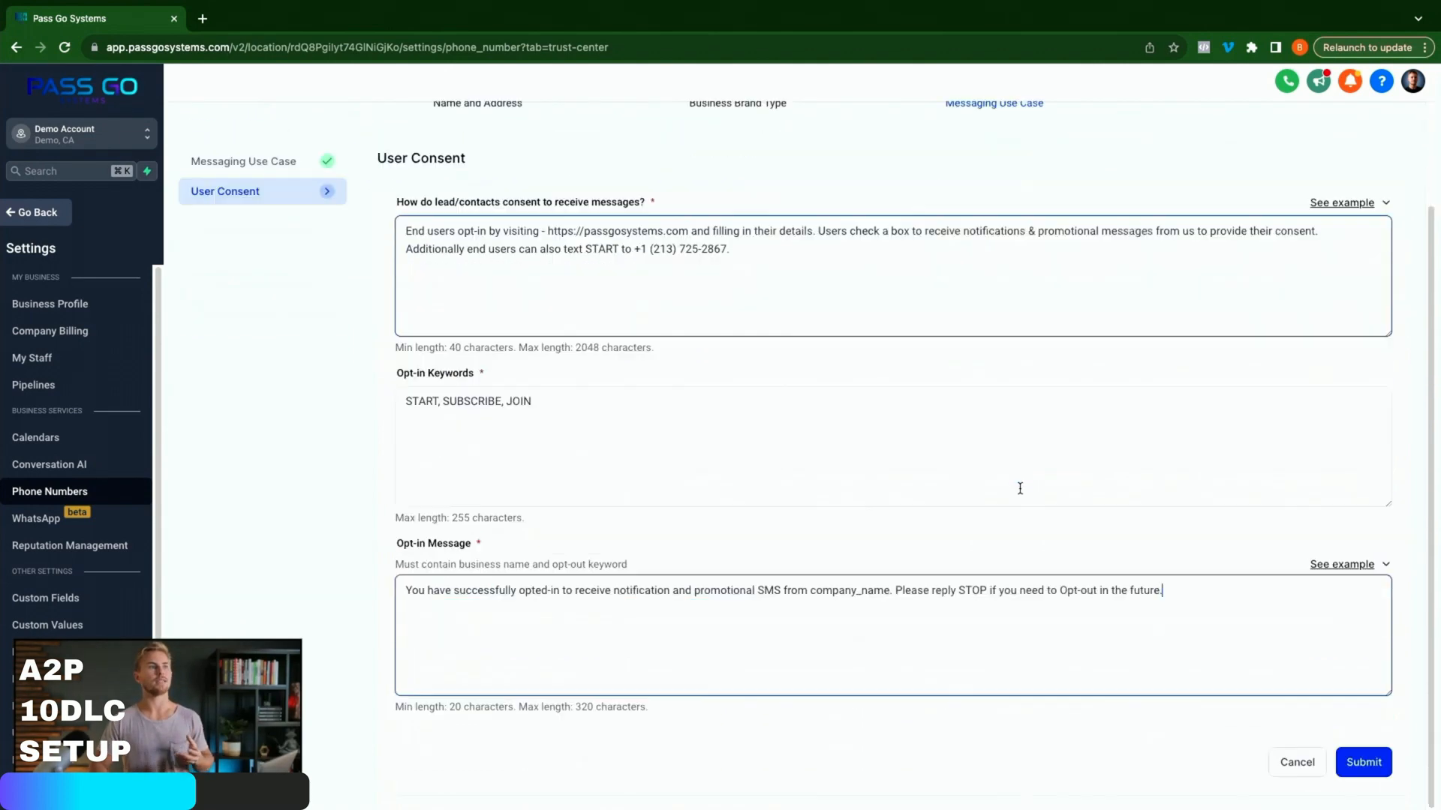
{"action": "left_click", "coordinate": [1020, 489]}
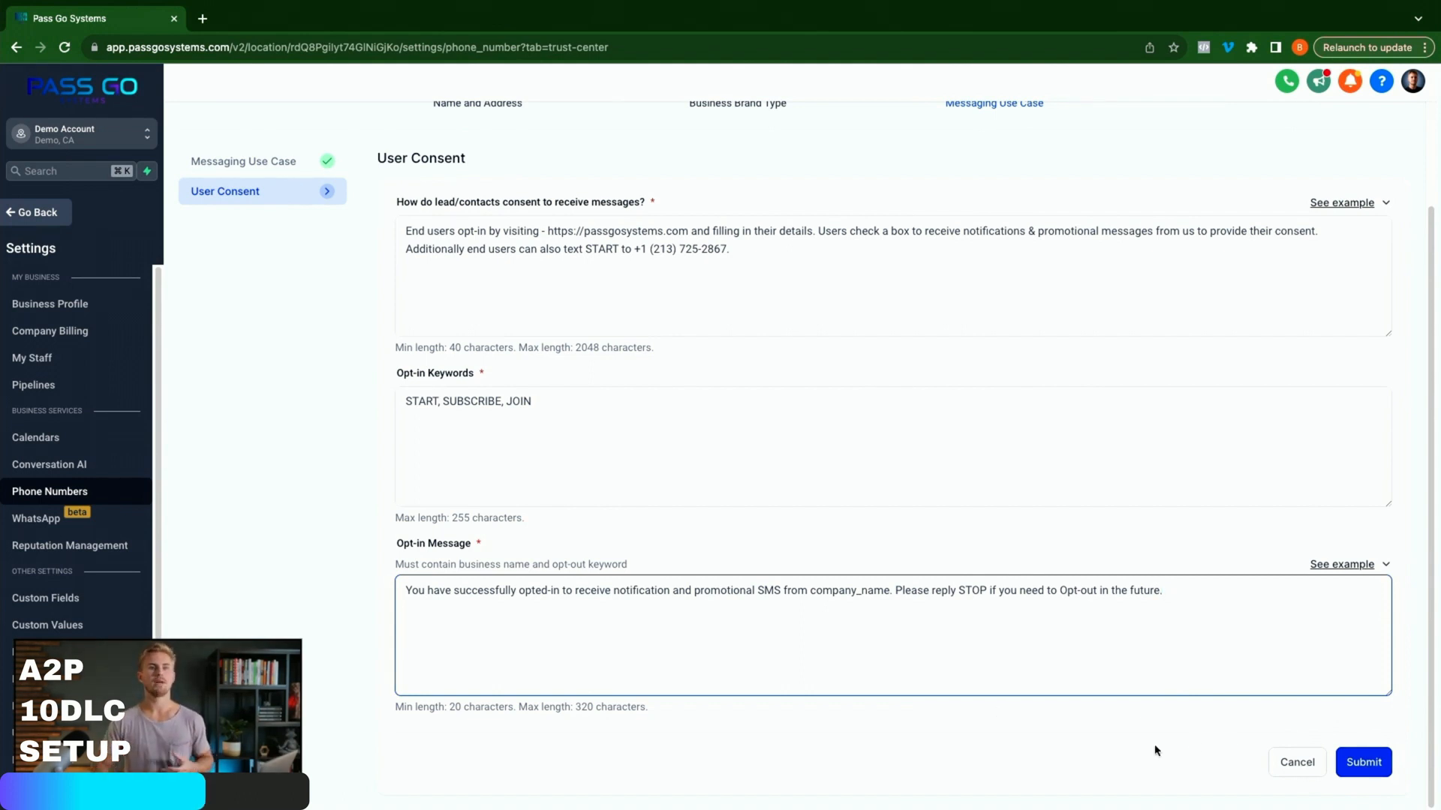
{"action": "left_click", "coordinate": [1281, 762]}
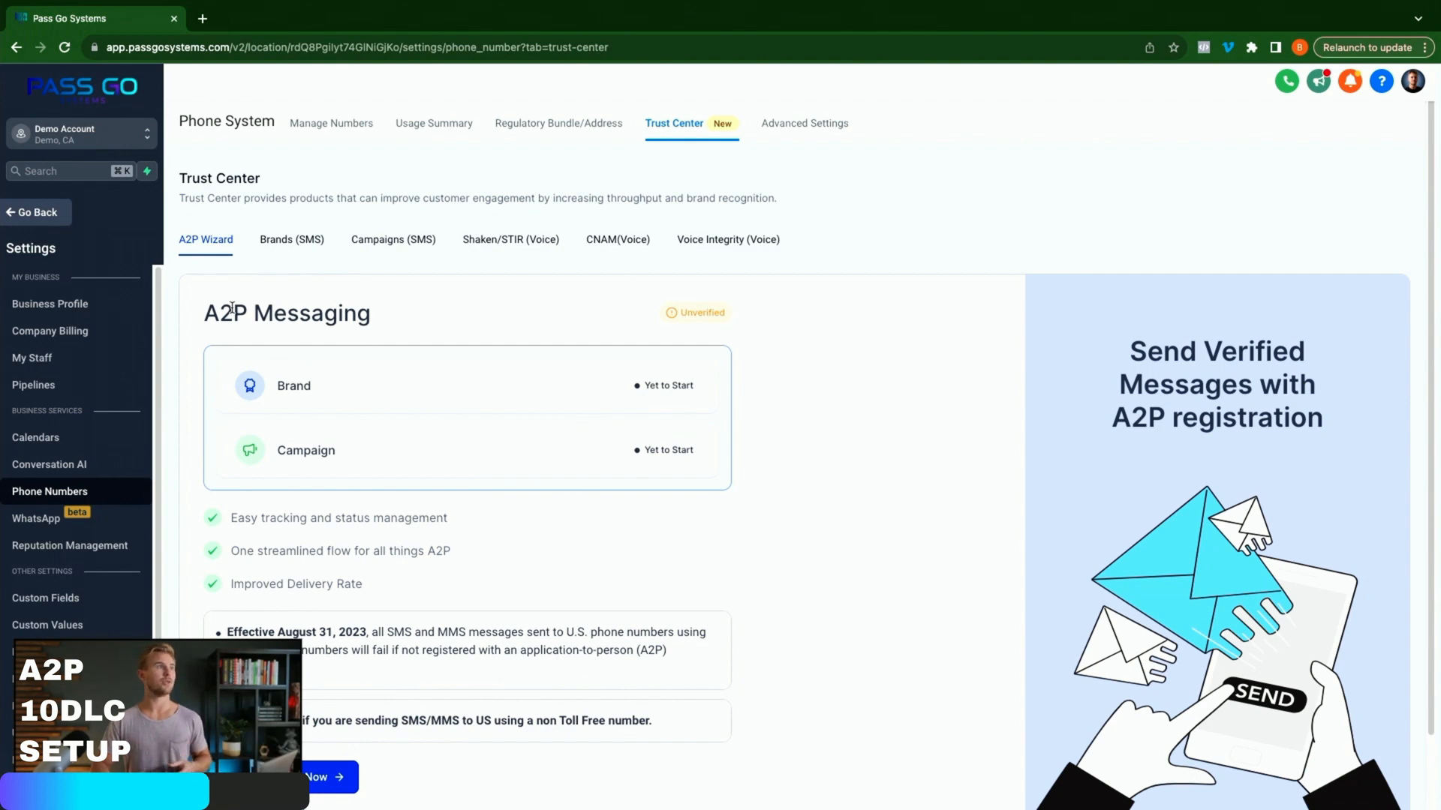
Leave the settings and create a form under Sites with a T & C element for text message consent, then save it
{"action": "left_click", "coordinate": [39, 219]}
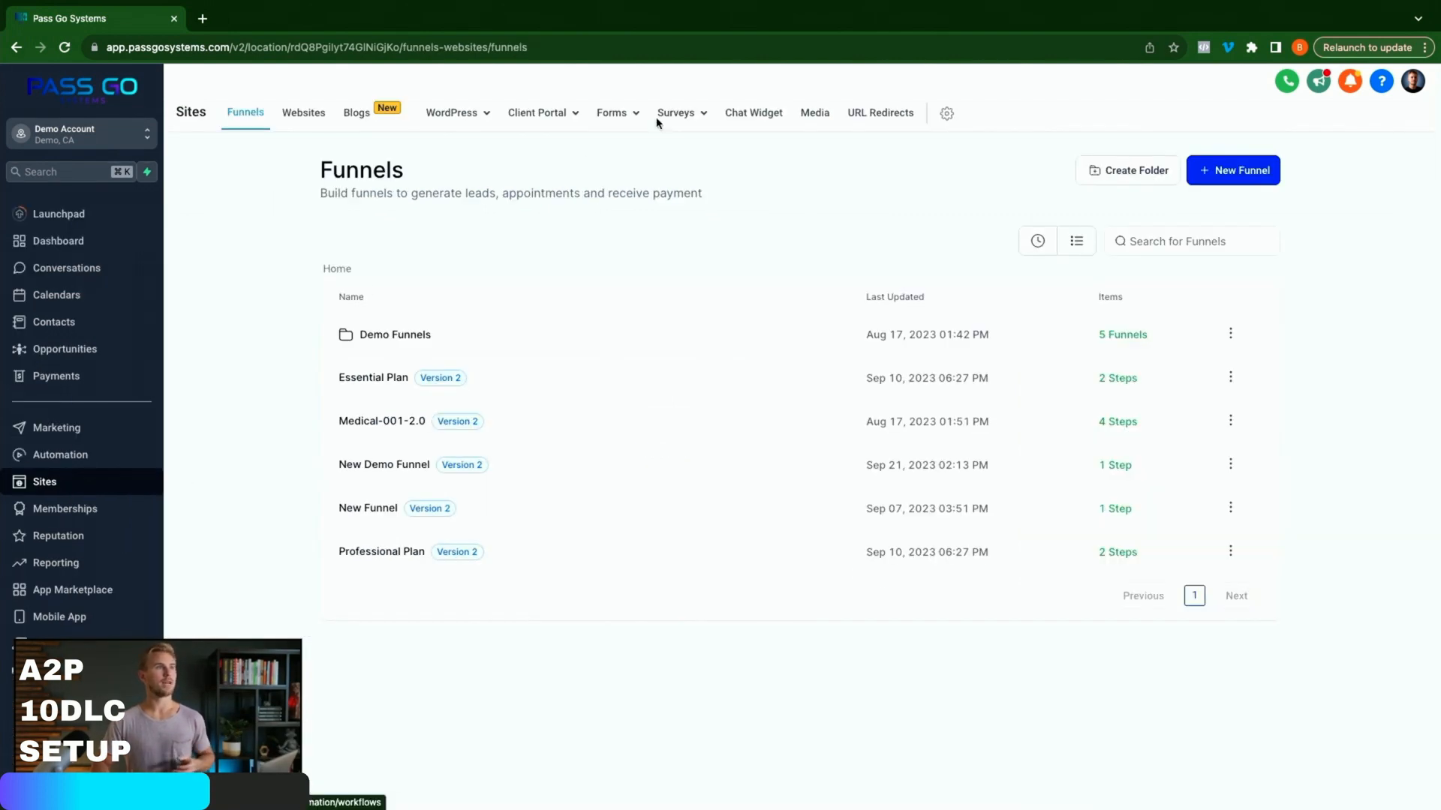
{"action": "left_click", "coordinate": [599, 145]}
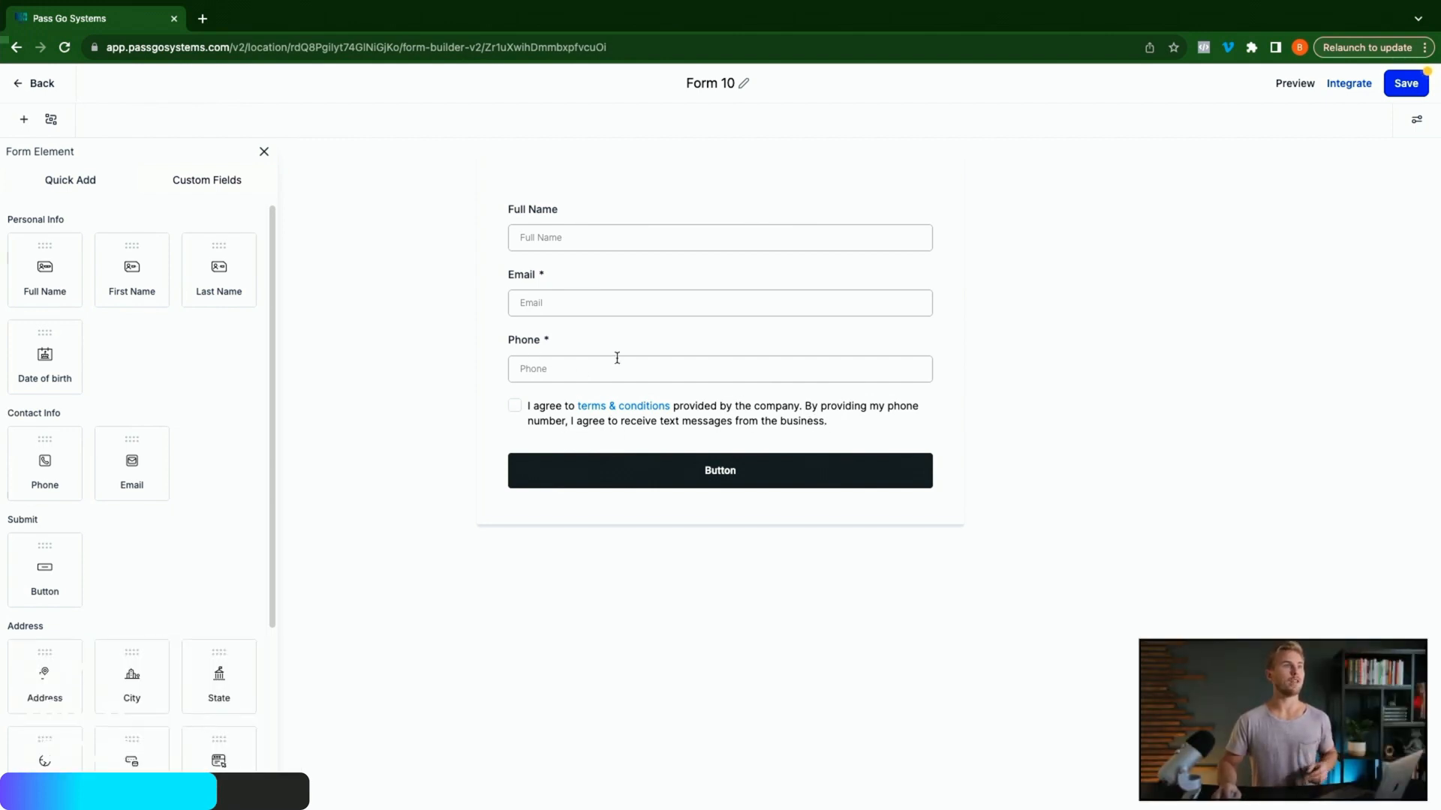
{"action": "scroll", "coordinate": [210, 732], "scroll_direction": "down", "scroll_amount": 4}
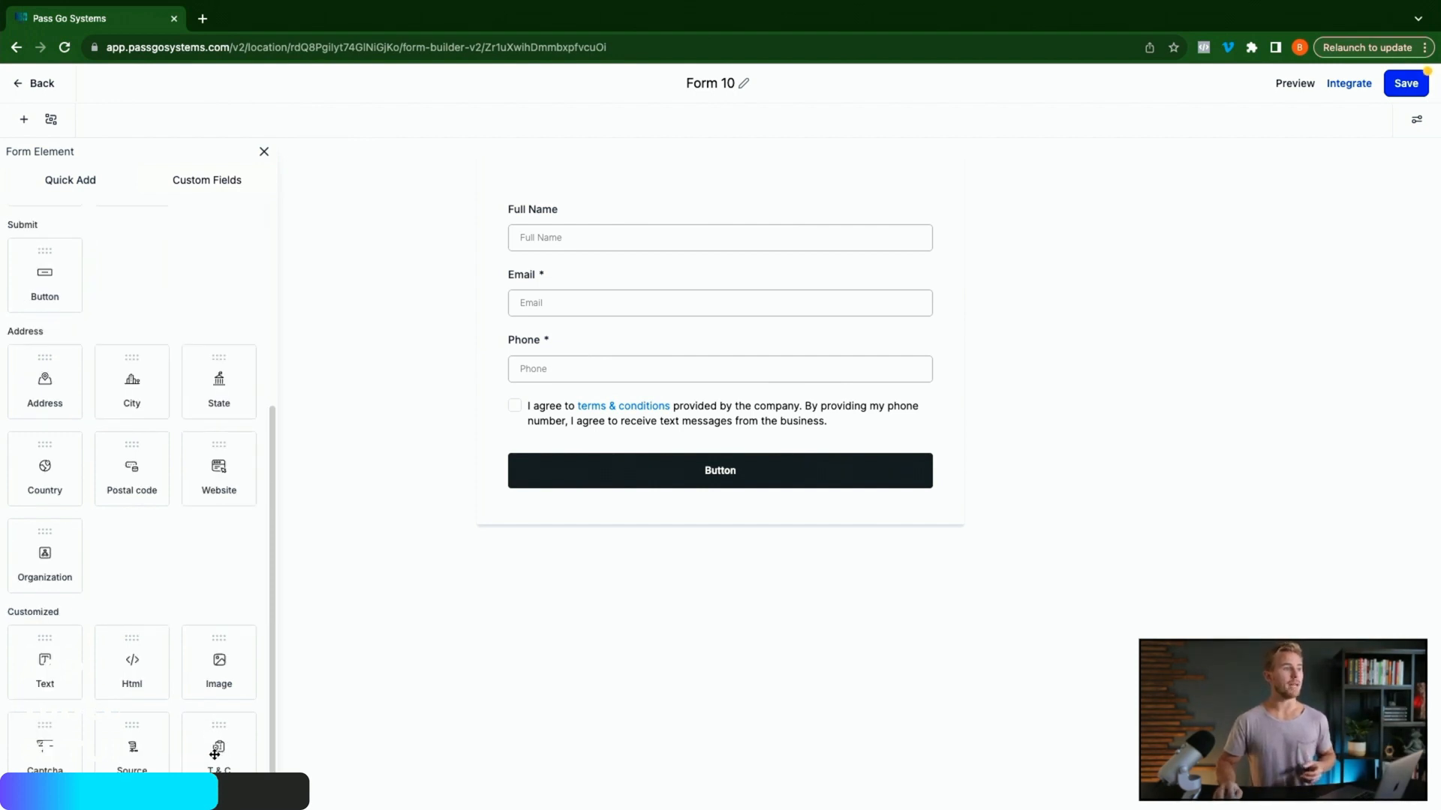
{"action": "left_click_drag", "start_coordinate": [216, 749], "coordinate": [639, 469]}
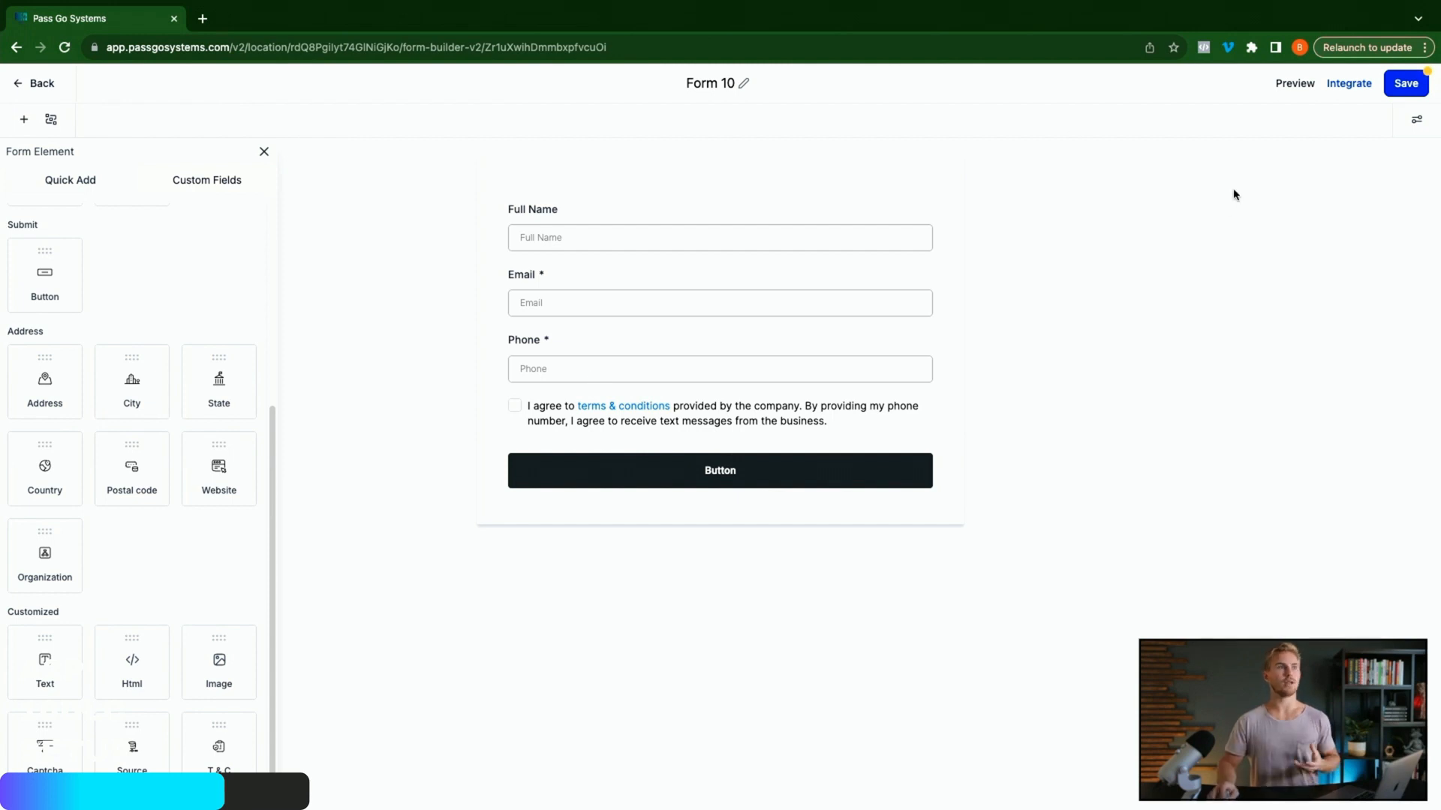
{"action": "left_click", "coordinate": [1414, 87]}
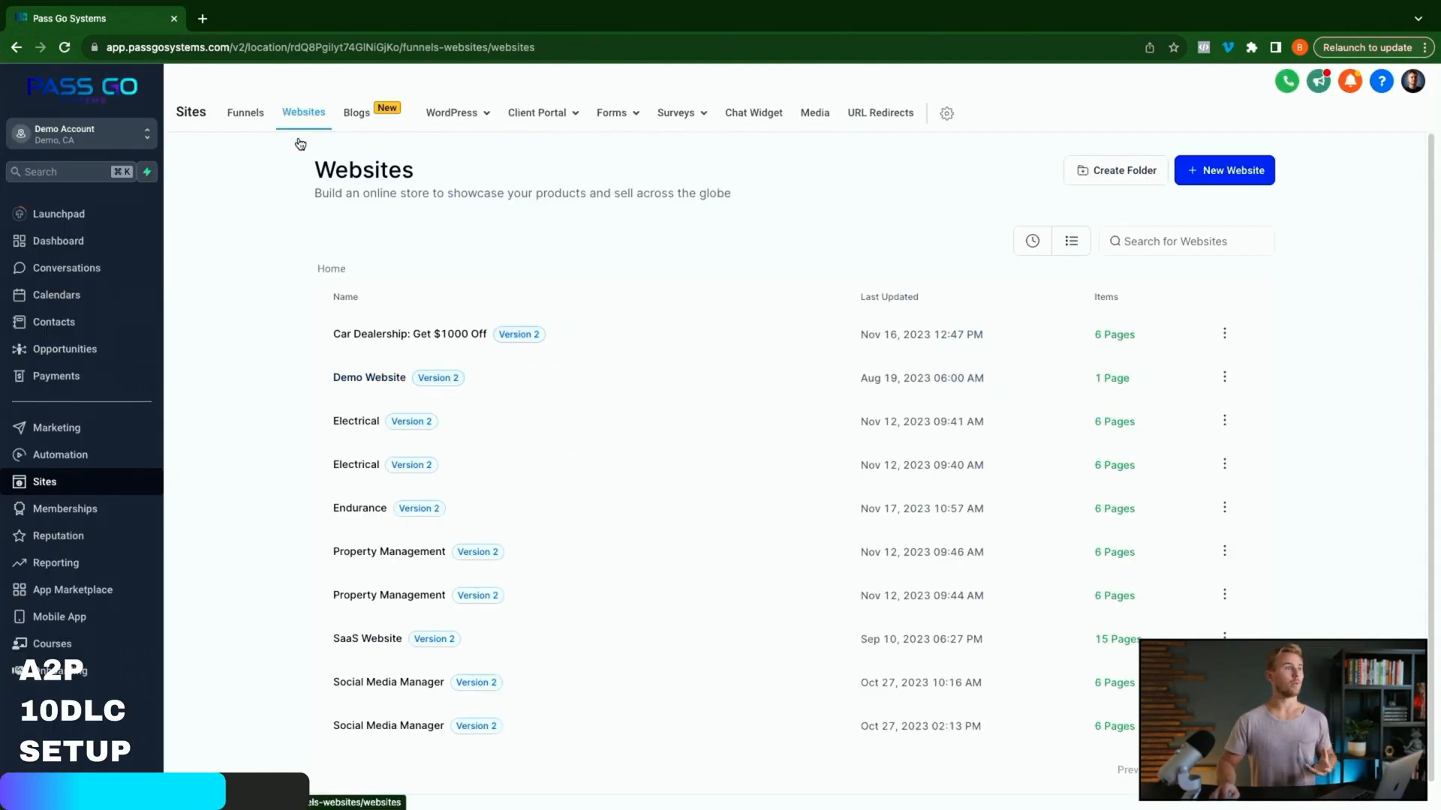
Open the Demo Page of the Demo Website in the page builder for editing
{"action": "left_click", "coordinate": [367, 379]}
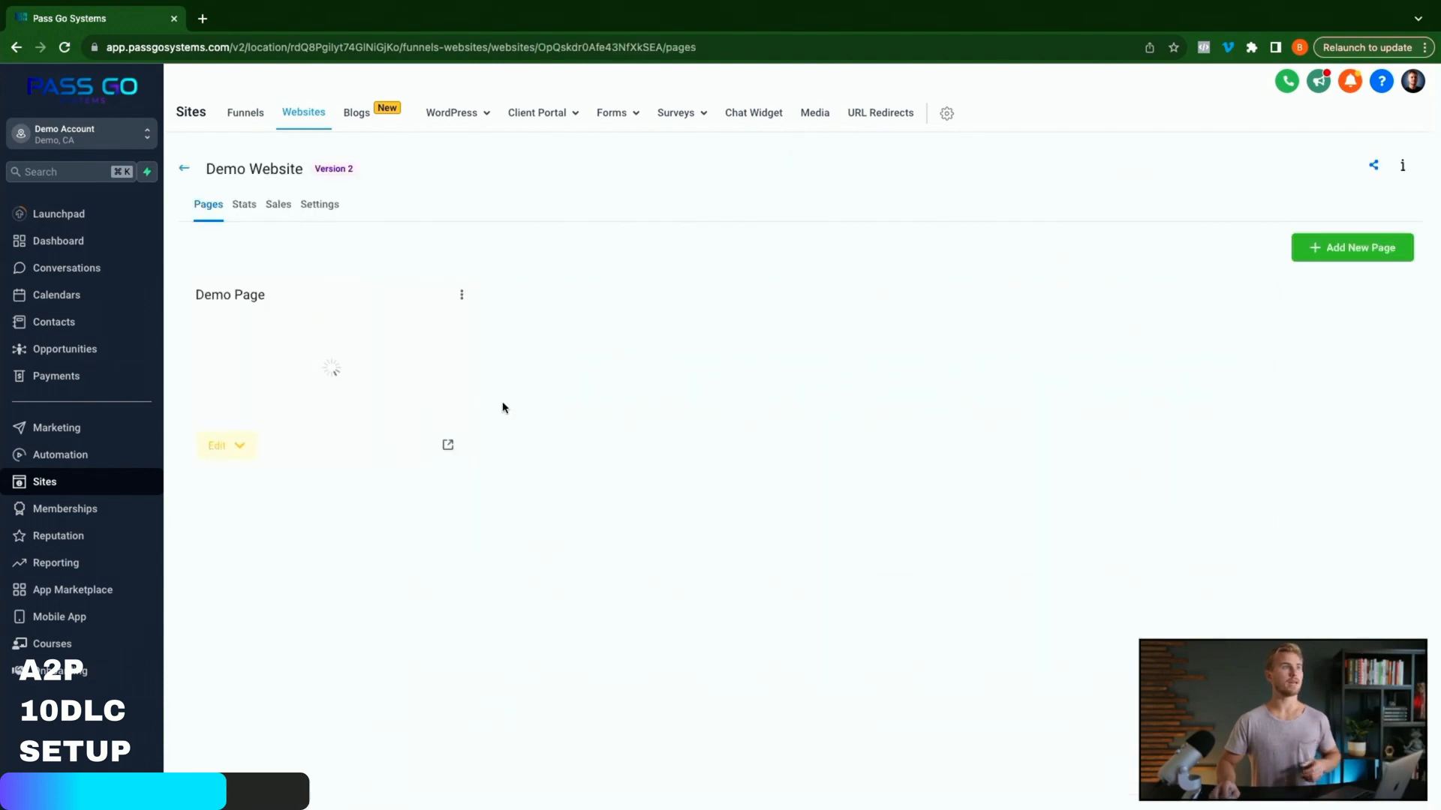
{"action": "left_click", "coordinate": [215, 447]}
{"action": "left_click", "coordinate": [353, 487]}
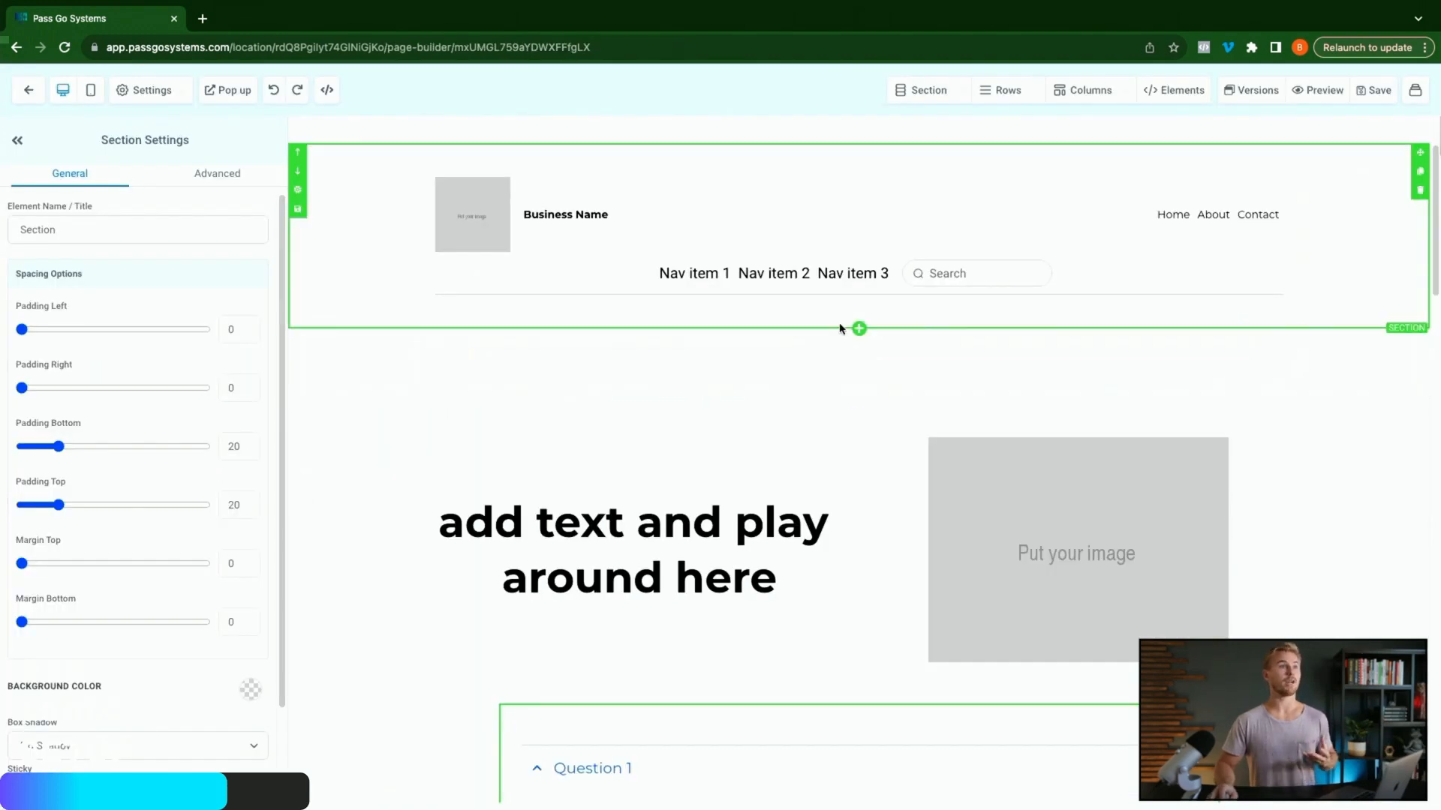
Add a full-width section with a one-column row directly below the page header
{"action": "left_click", "coordinate": [861, 328]}
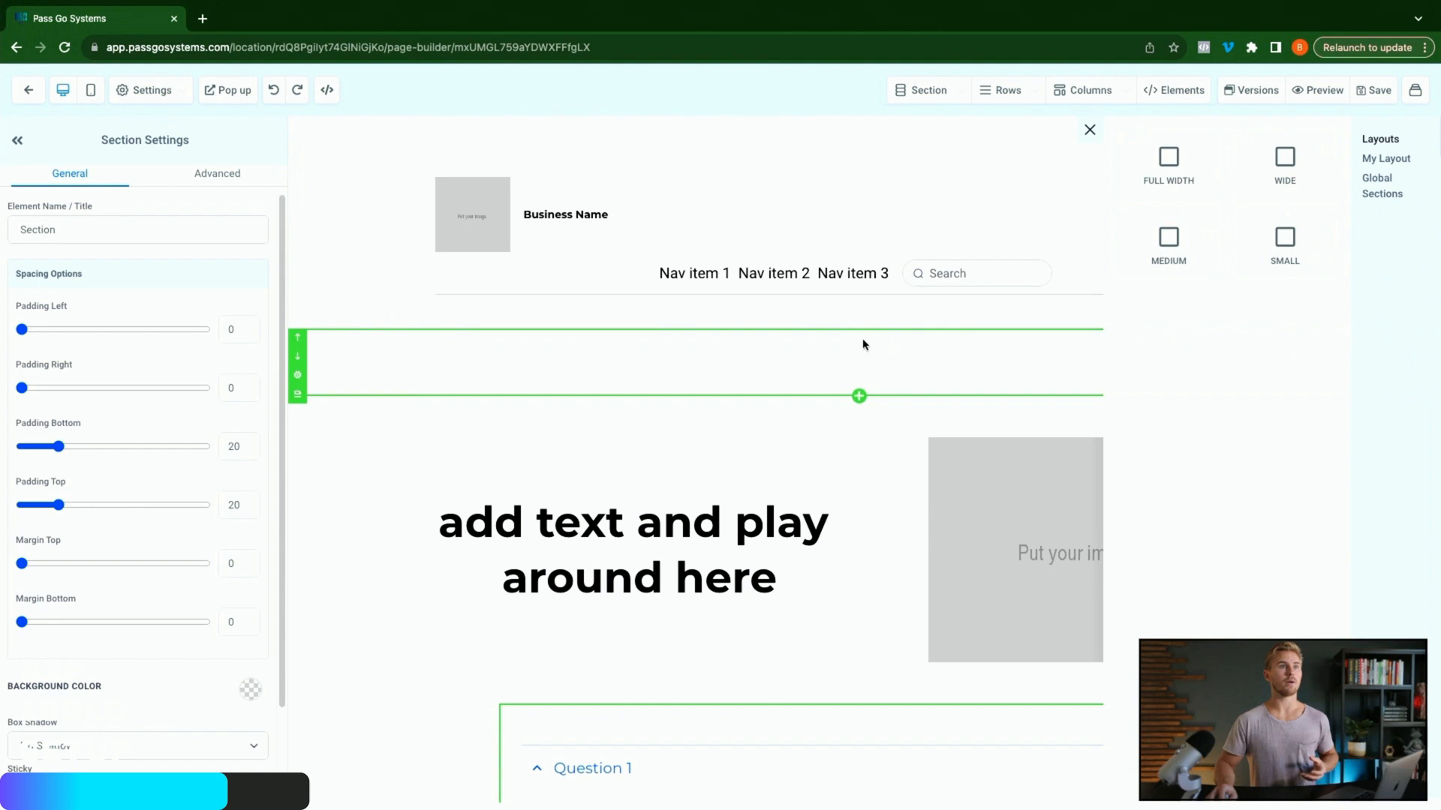
{"action": "left_click", "coordinate": [1167, 173]}
{"action": "left_click", "coordinate": [870, 389]}
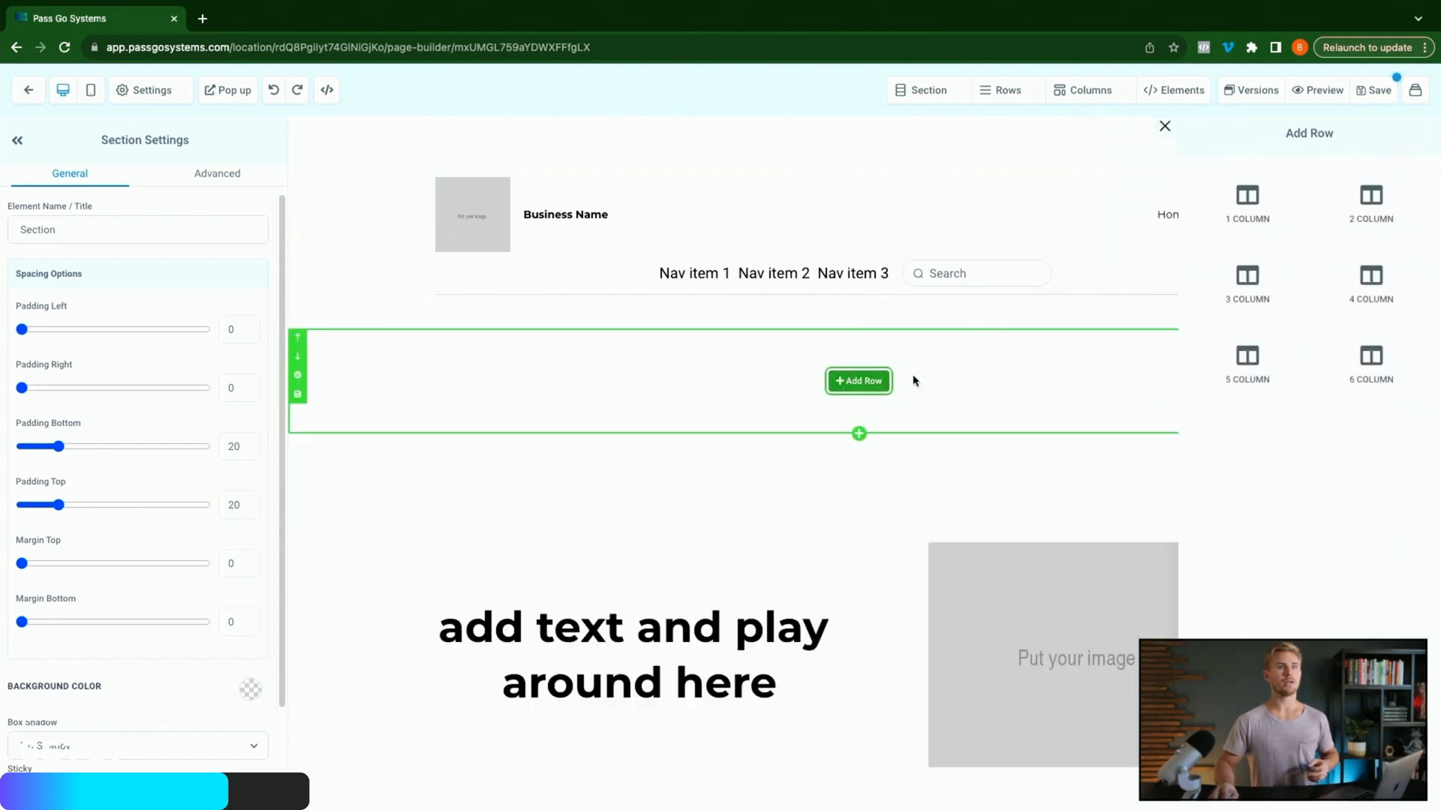
{"action": "left_click", "coordinate": [1277, 209]}
Insert a Form element into the new column and set it to show Form 10
{"action": "left_click", "coordinate": [891, 404]}
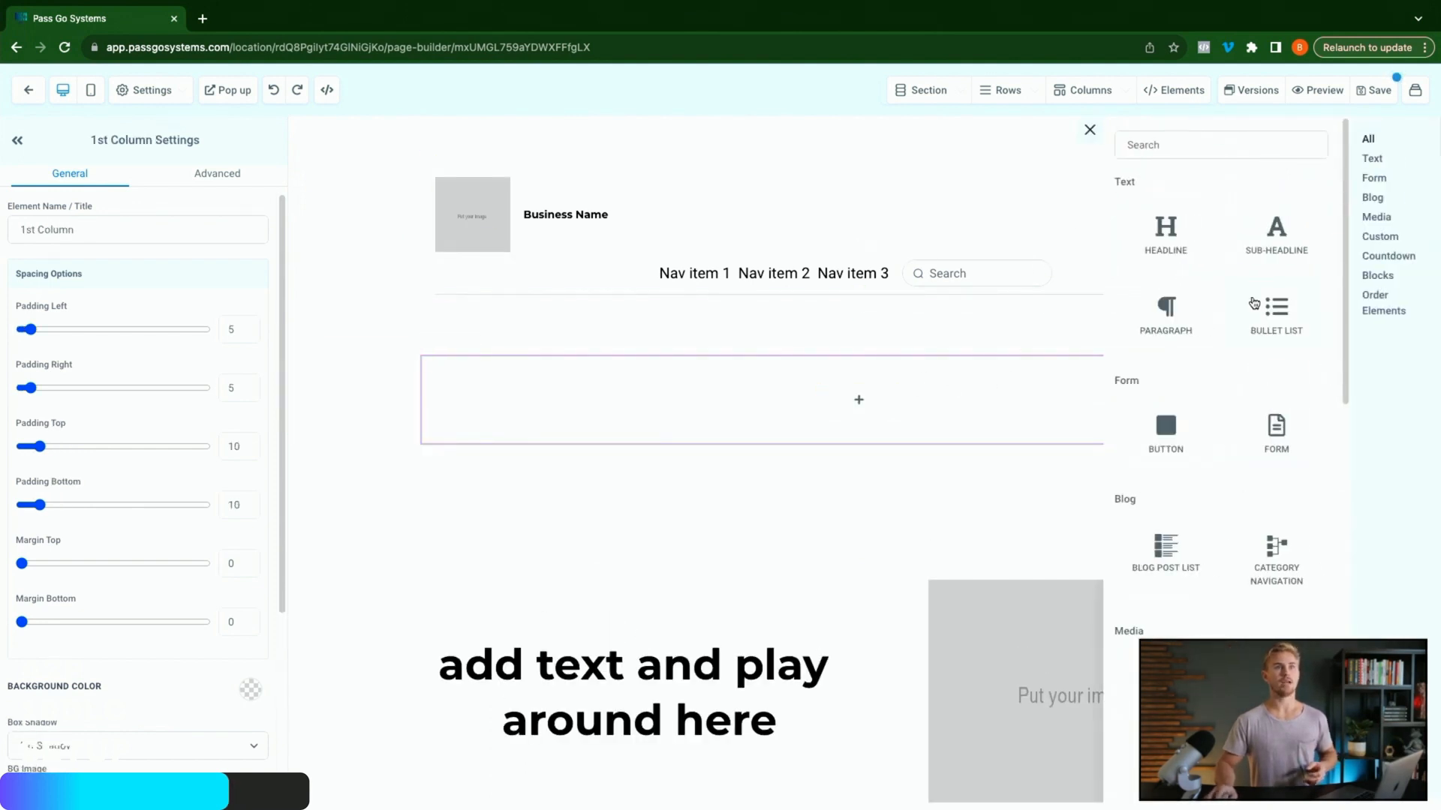
{"action": "left_click", "coordinate": [1276, 409]}
{"action": "left_click", "coordinate": [845, 386]}
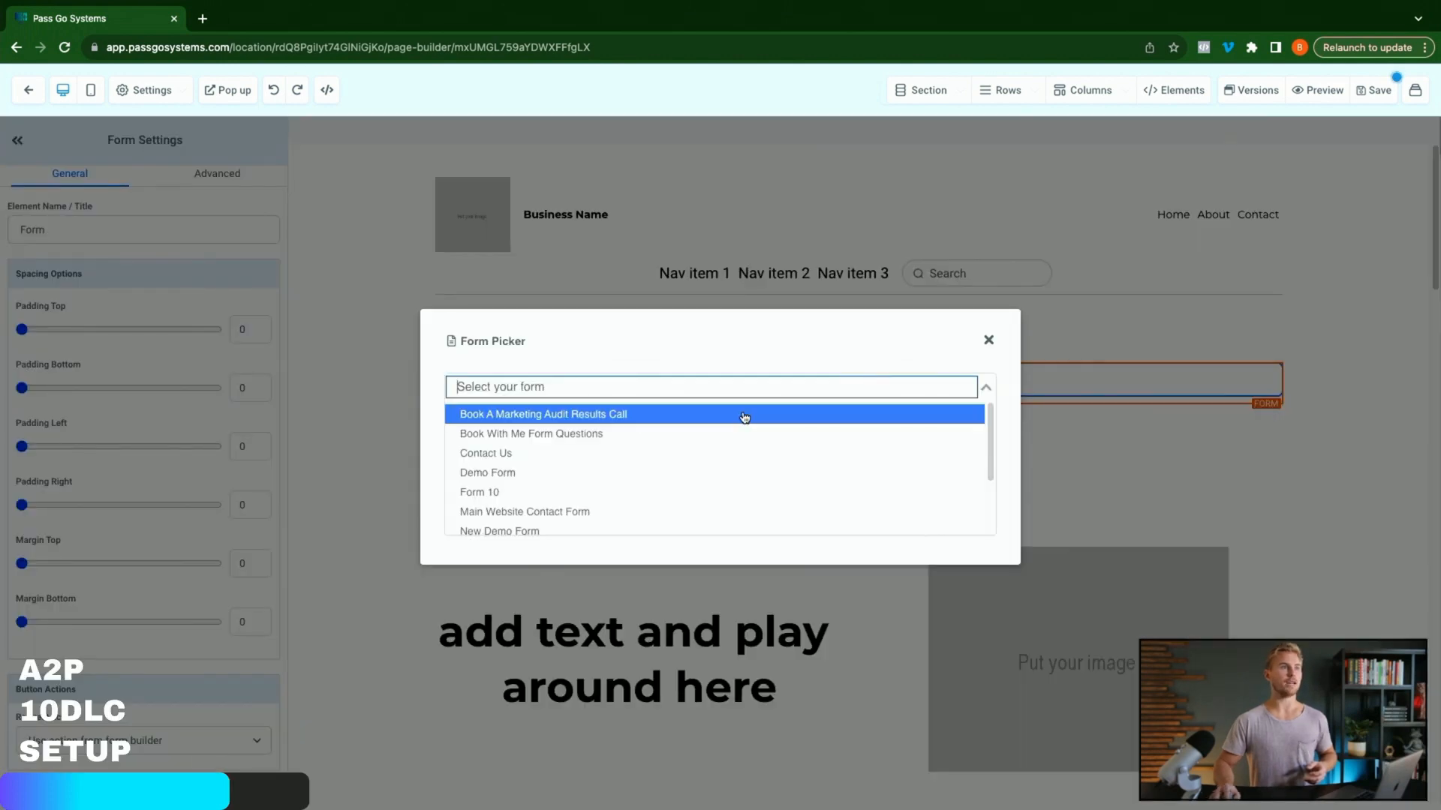
{"action": "left_click", "coordinate": [519, 493]}
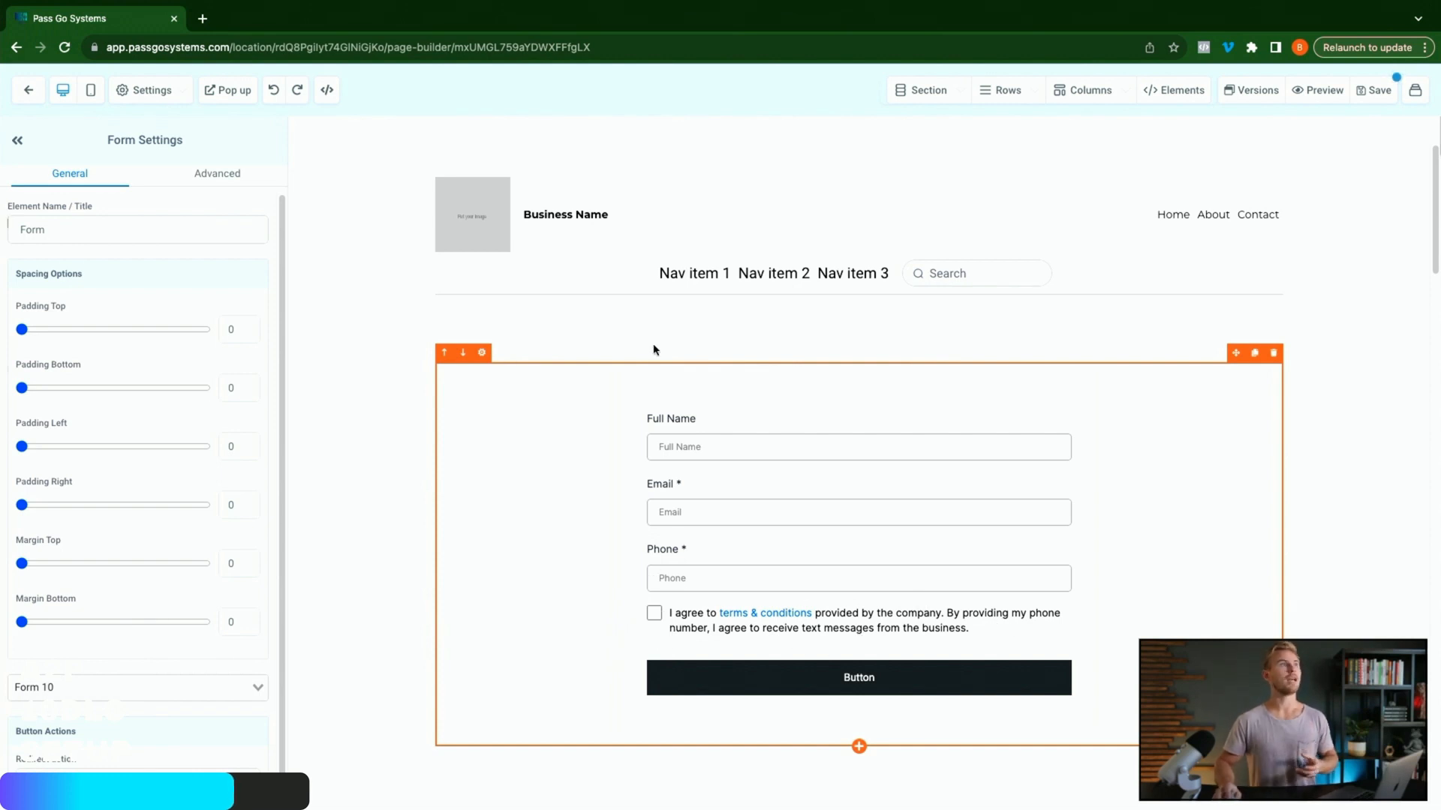
Save the page, leave the page builder and open the Demo Website's settings
{"action": "left_click", "coordinate": [1372, 94]}
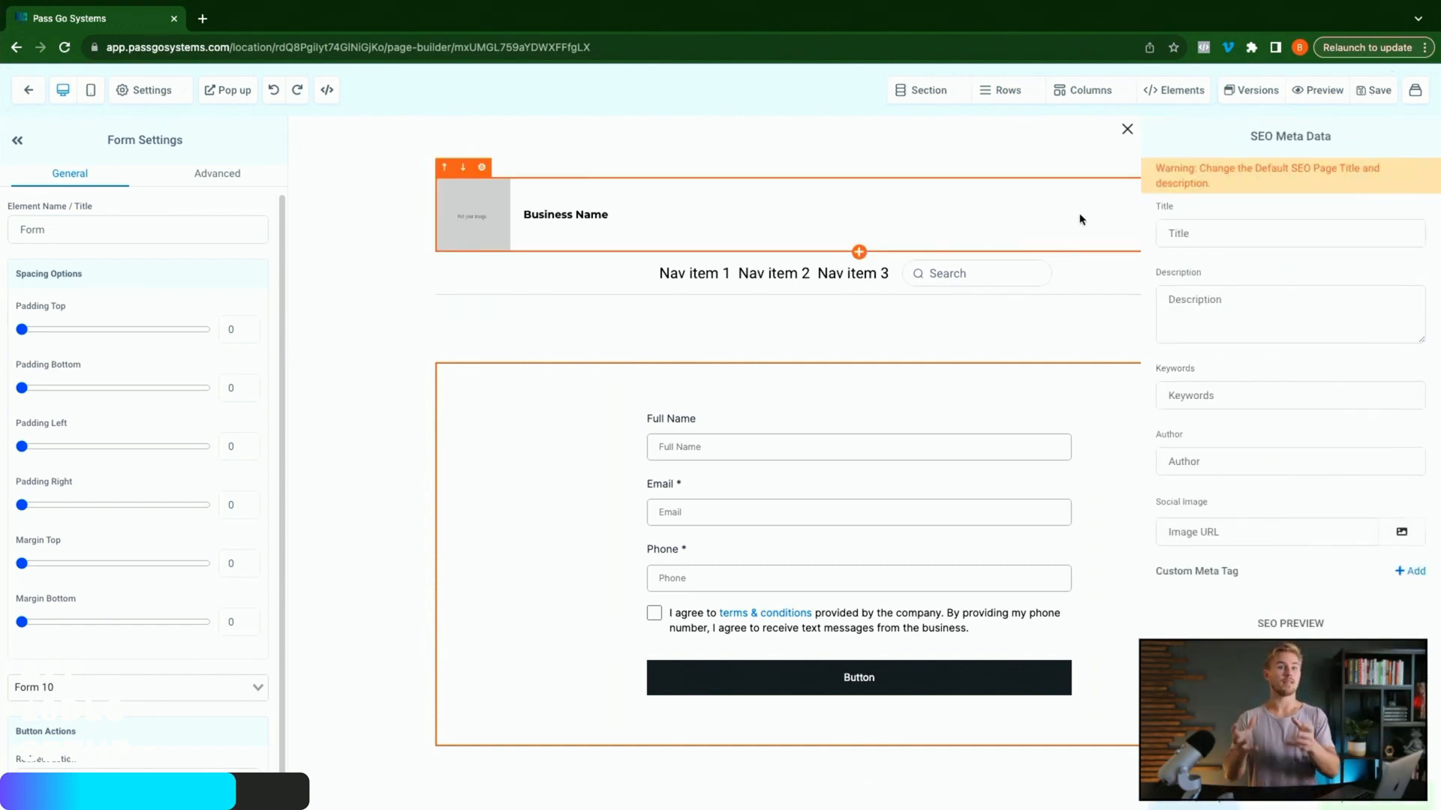
{"action": "left_click", "coordinate": [27, 90]}
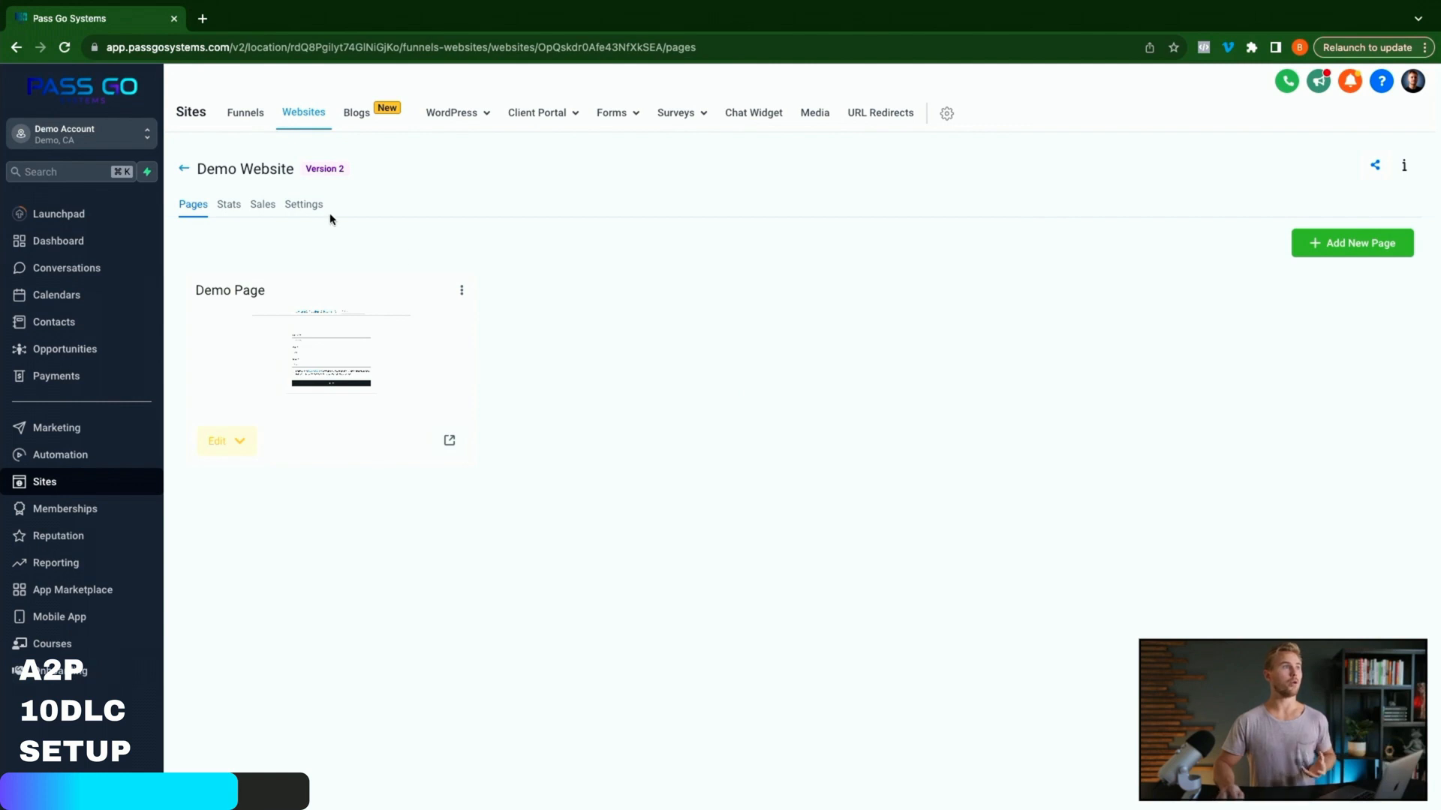
{"action": "left_click", "coordinate": [315, 209]}
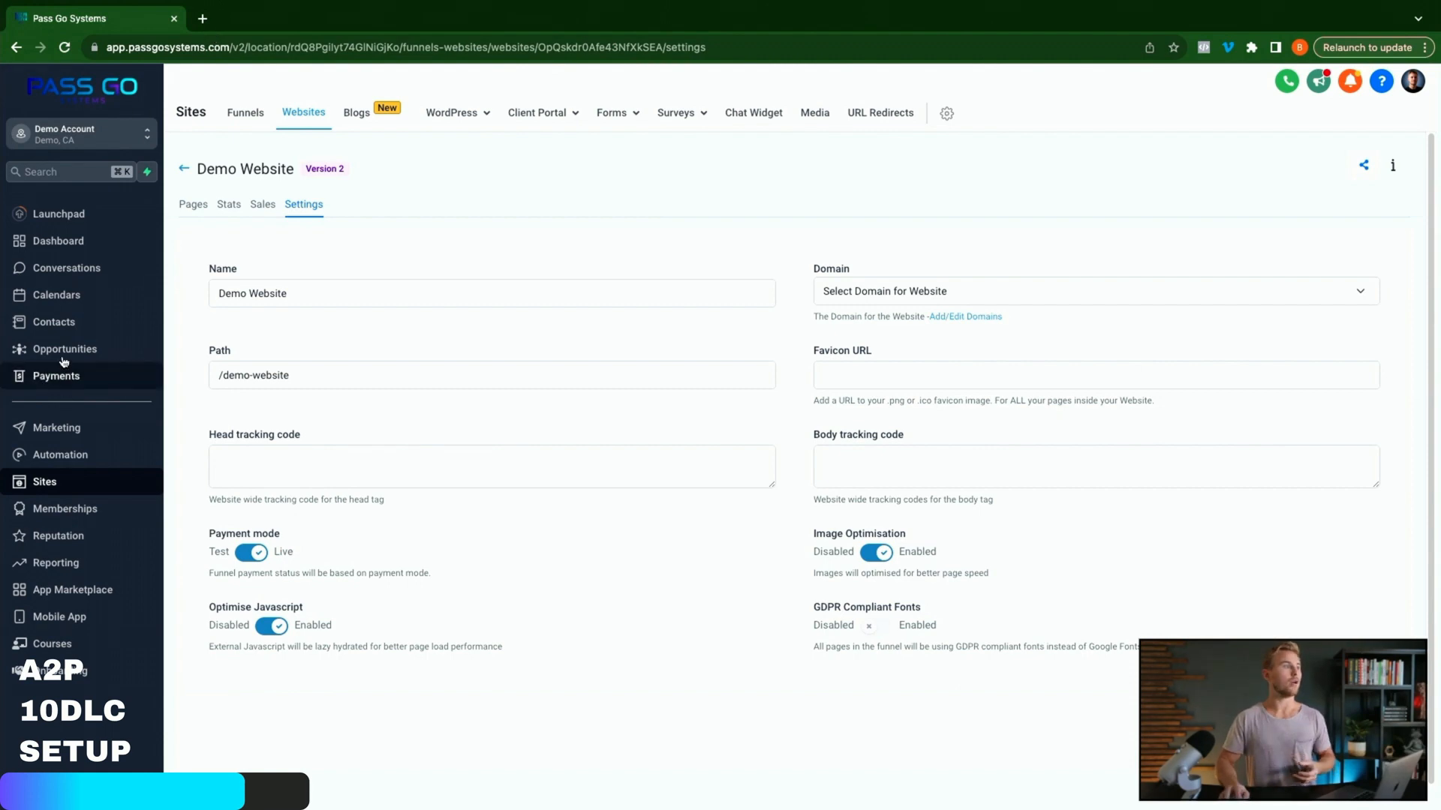
Create a new automation workflow from scratch
{"action": "left_click", "coordinate": [69, 458]}
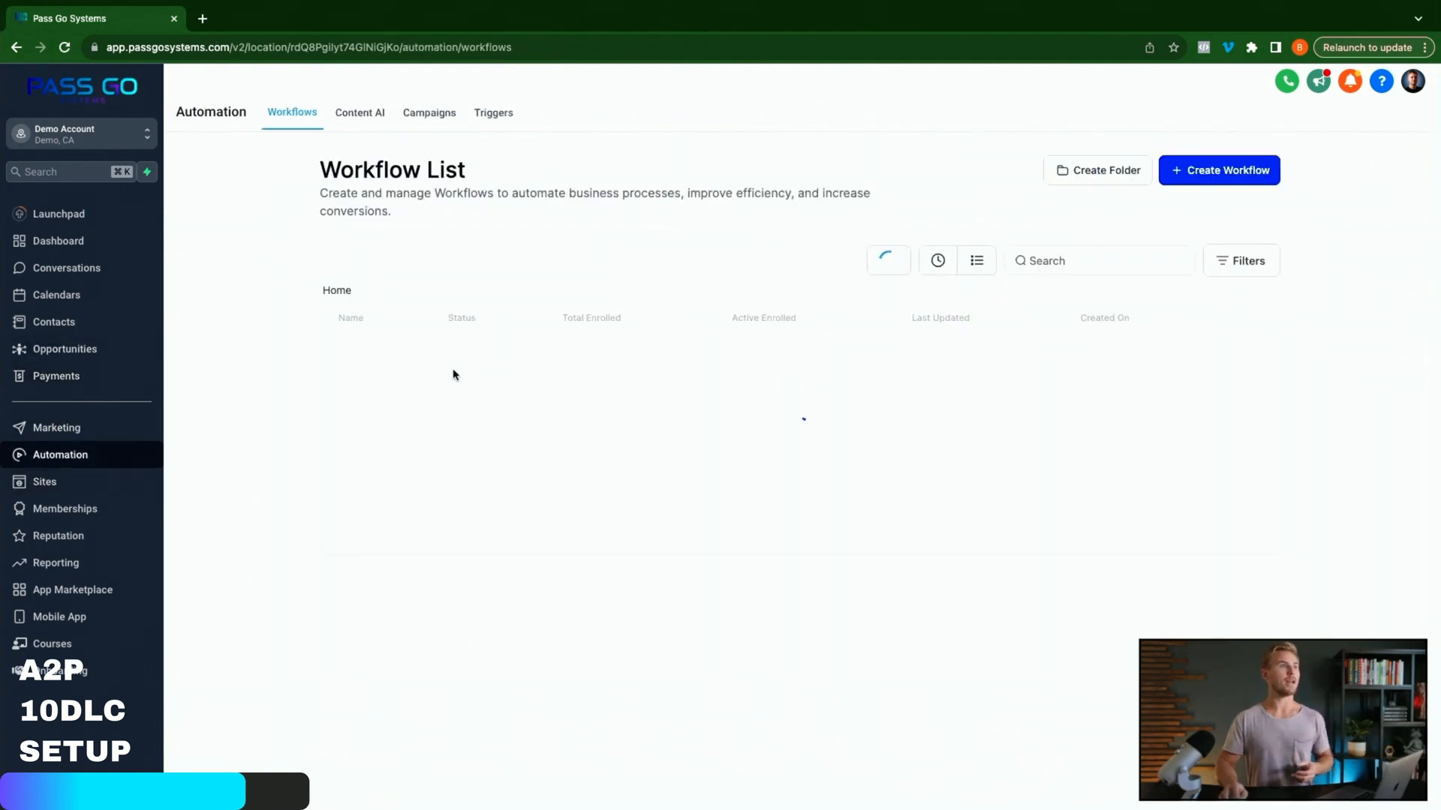
{"action": "left_click", "coordinate": [1183, 179]}
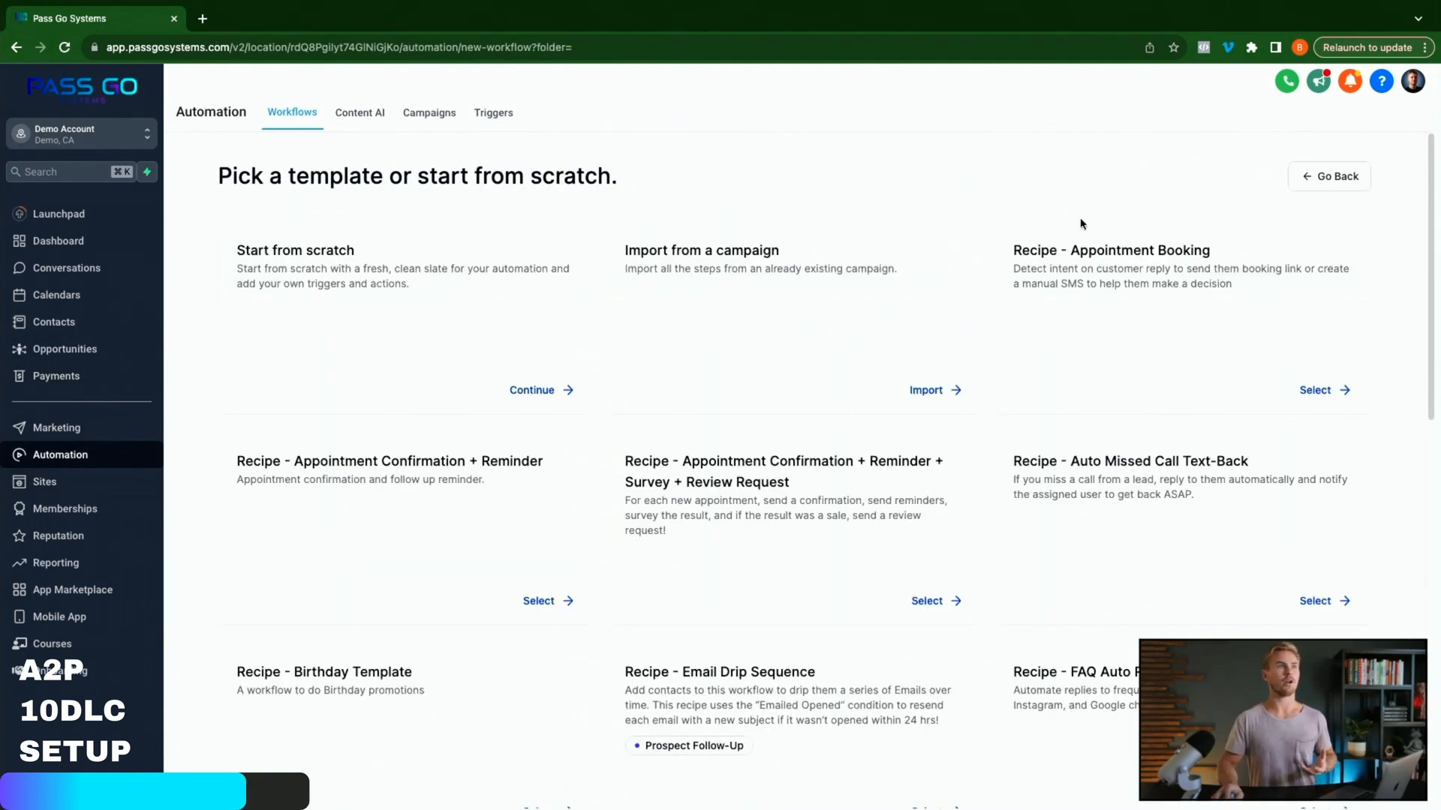
{"action": "left_click", "coordinate": [532, 391]}
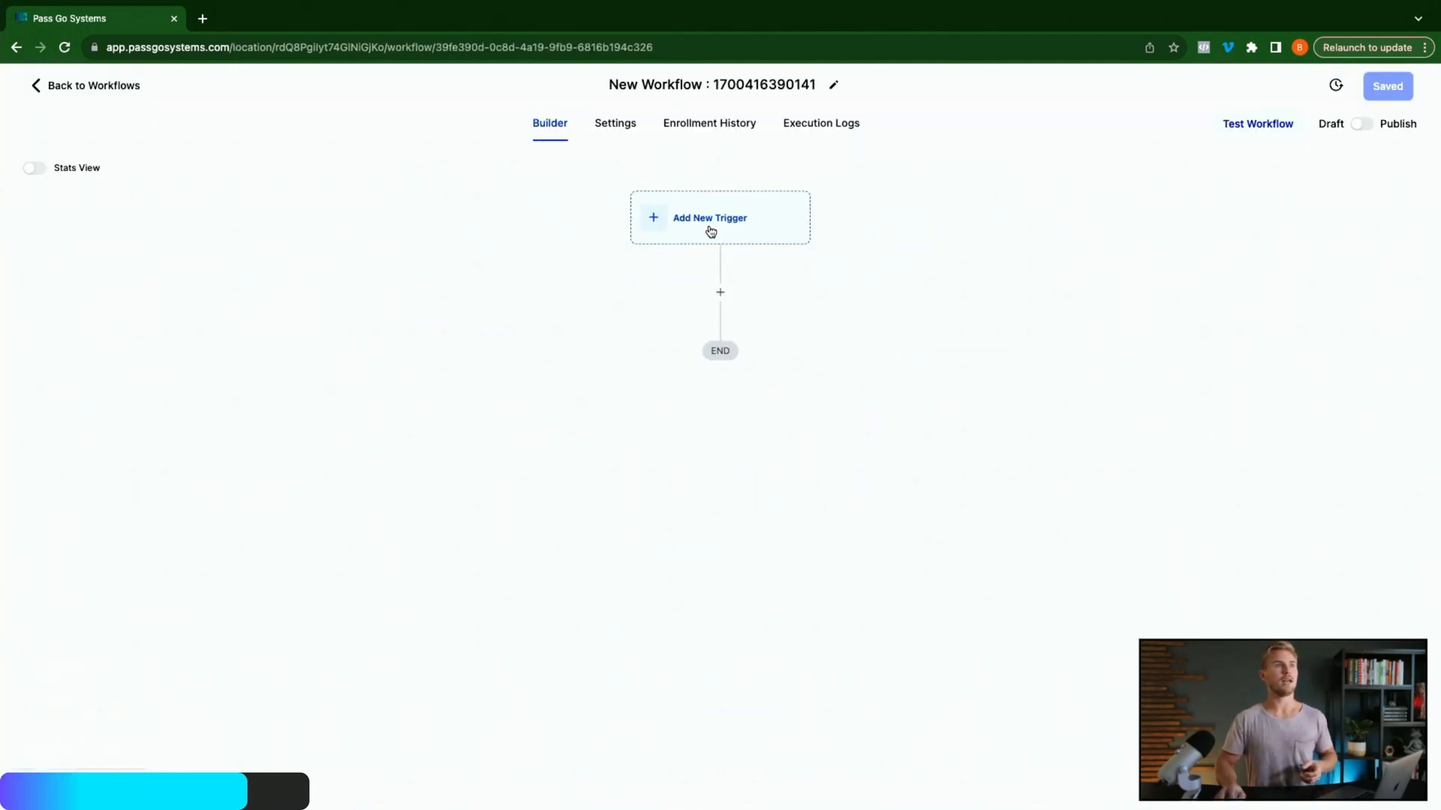
Add a Form Submitted trigger to the workflow, filtered so that the form is Form 10, and save the trigger
{"action": "left_click", "coordinate": [711, 228]}
{"action": "type", "text": "form"}
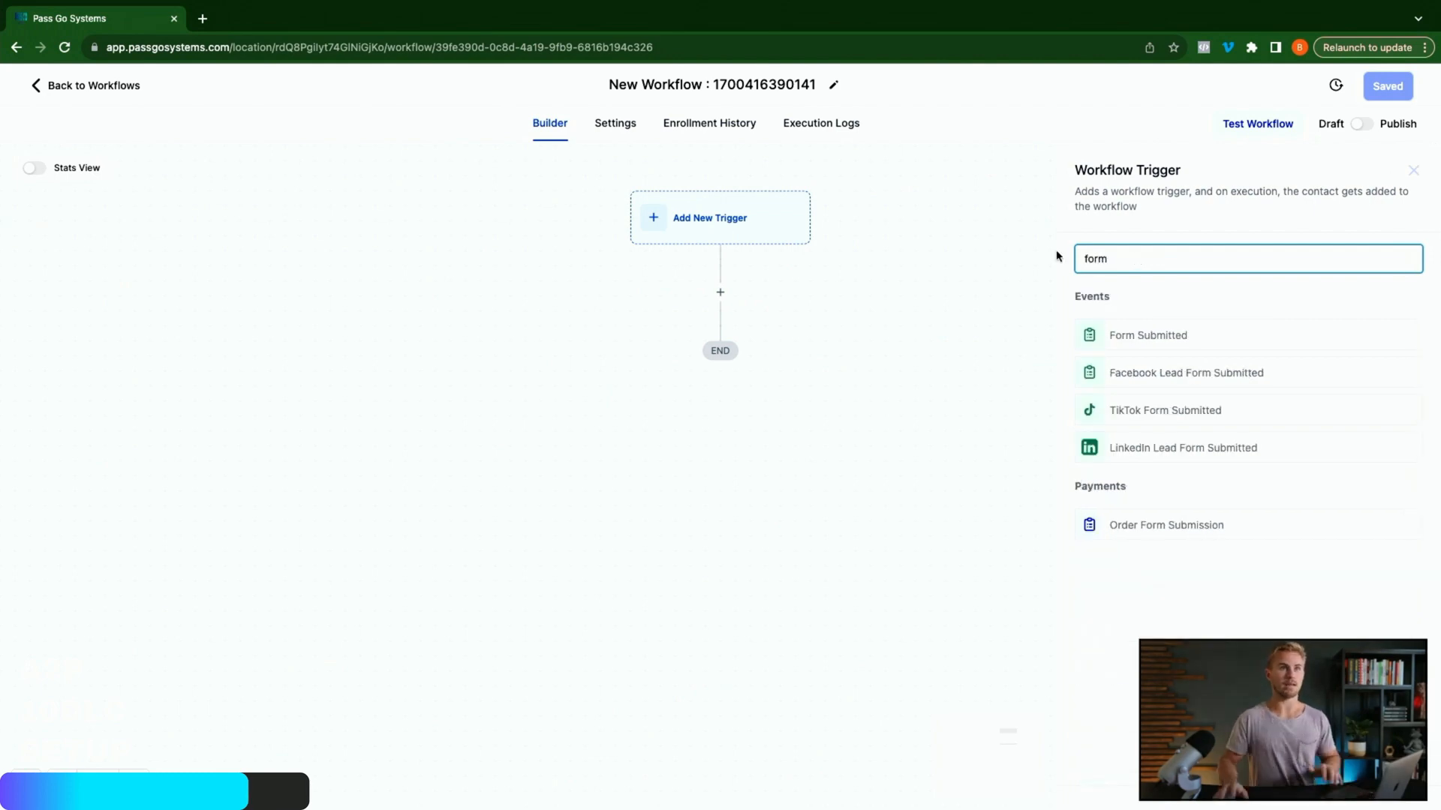
{"action": "key", "text": "Return"}
{"action": "left_click", "coordinate": [841, 402]}
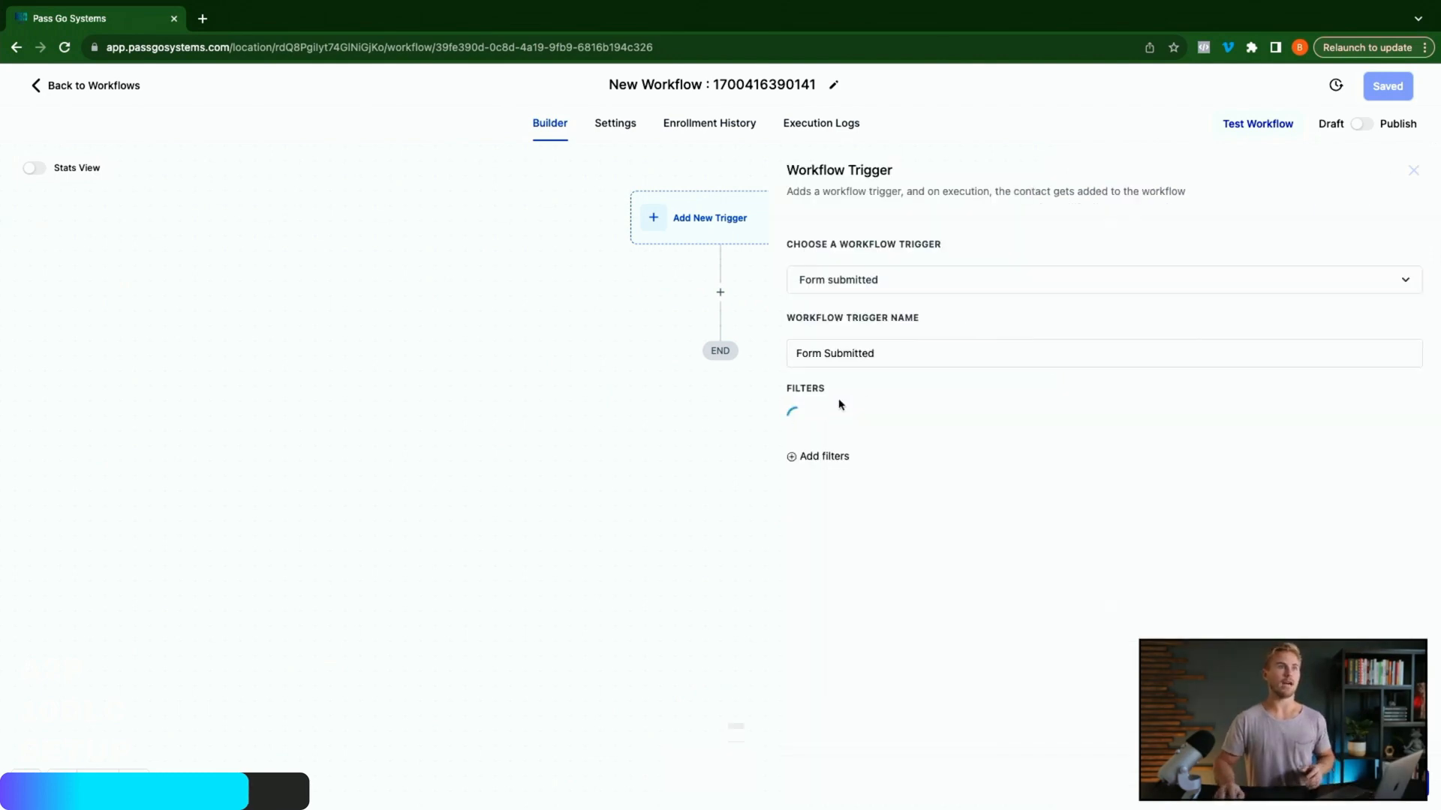
{"action": "left_click", "coordinate": [844, 430]}
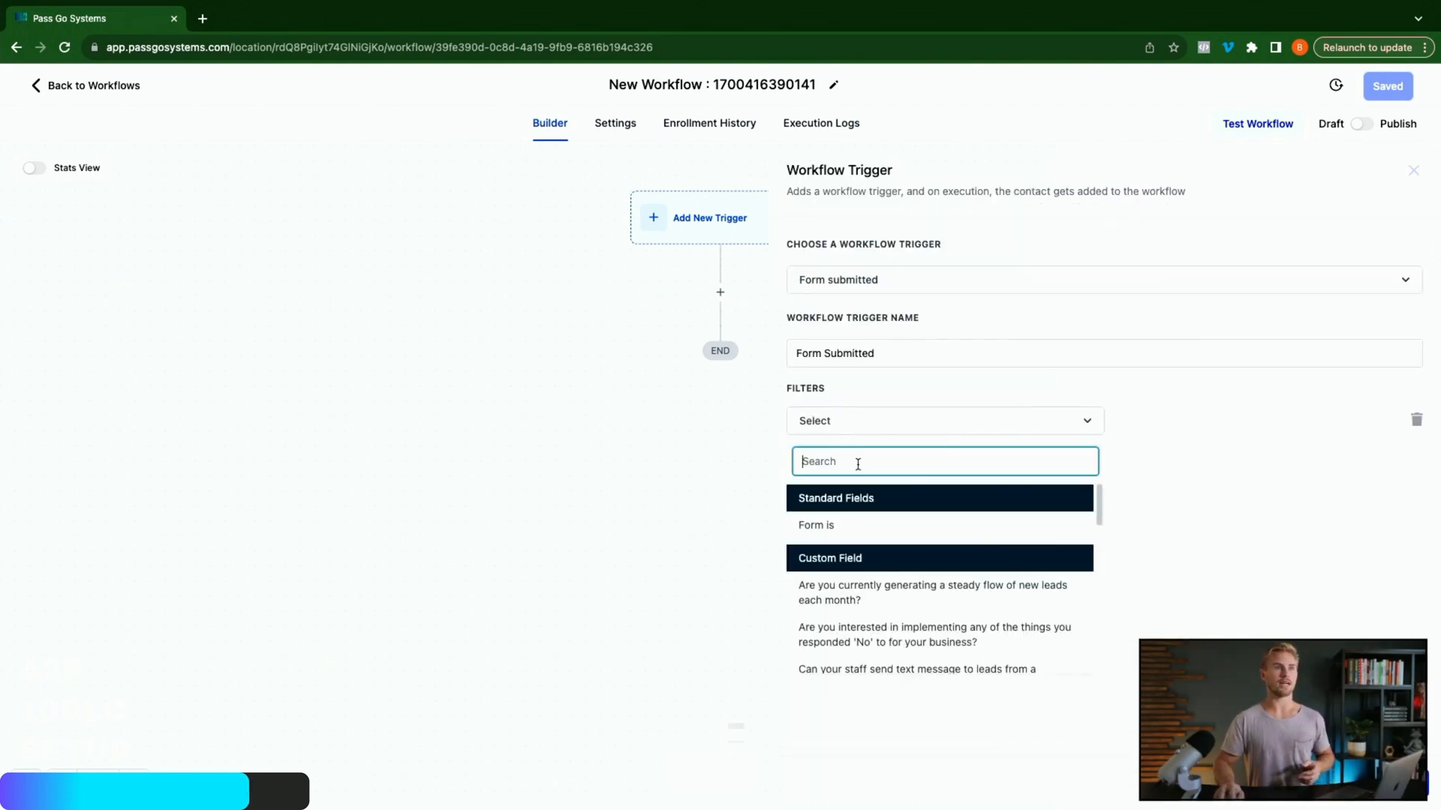
{"action": "left_click", "coordinate": [842, 529]}
{"action": "left_click", "coordinate": [1235, 423]}
{"action": "scroll", "coordinate": [1209, 541], "scroll_direction": "down", "scroll_amount": 2}
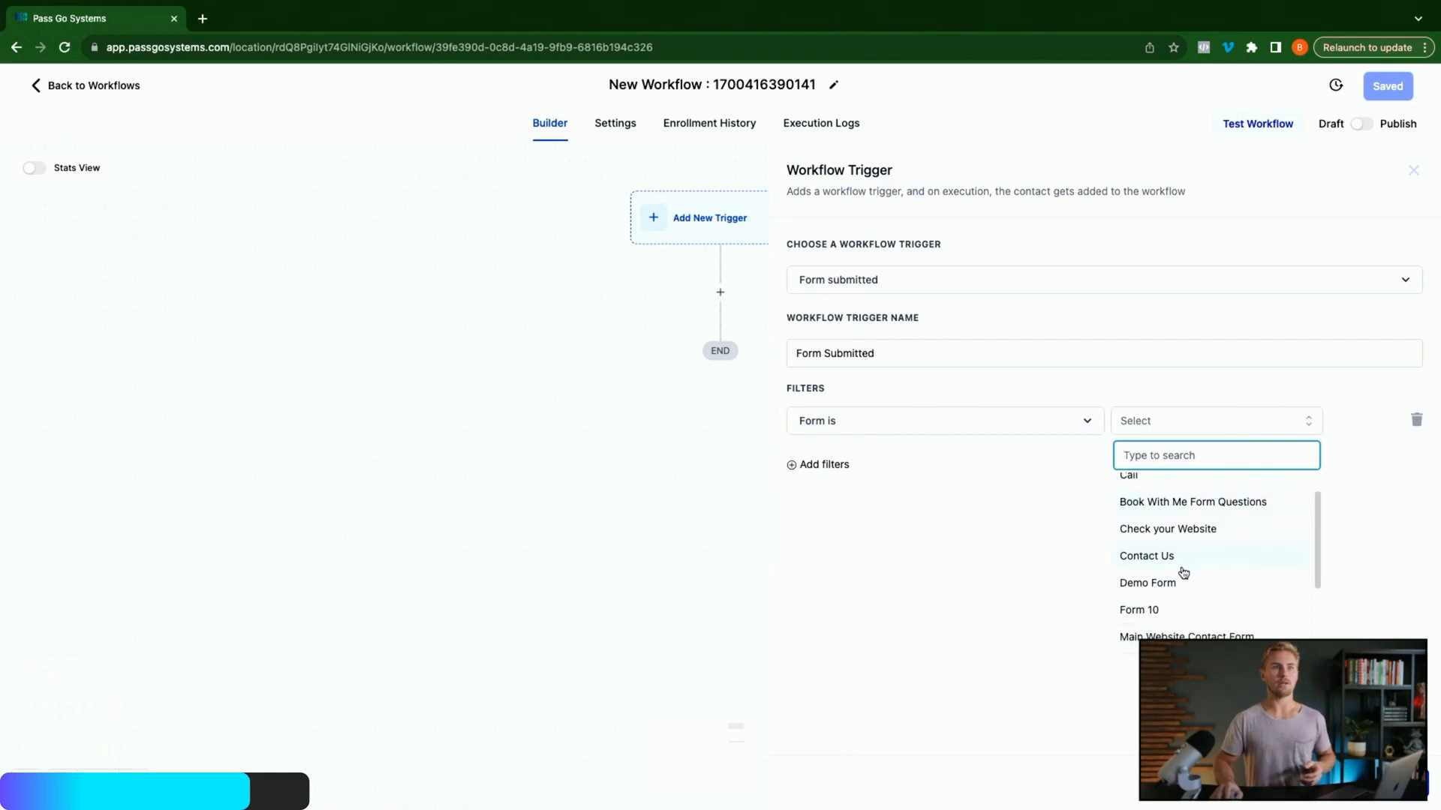
{"action": "left_click", "coordinate": [1158, 612]}
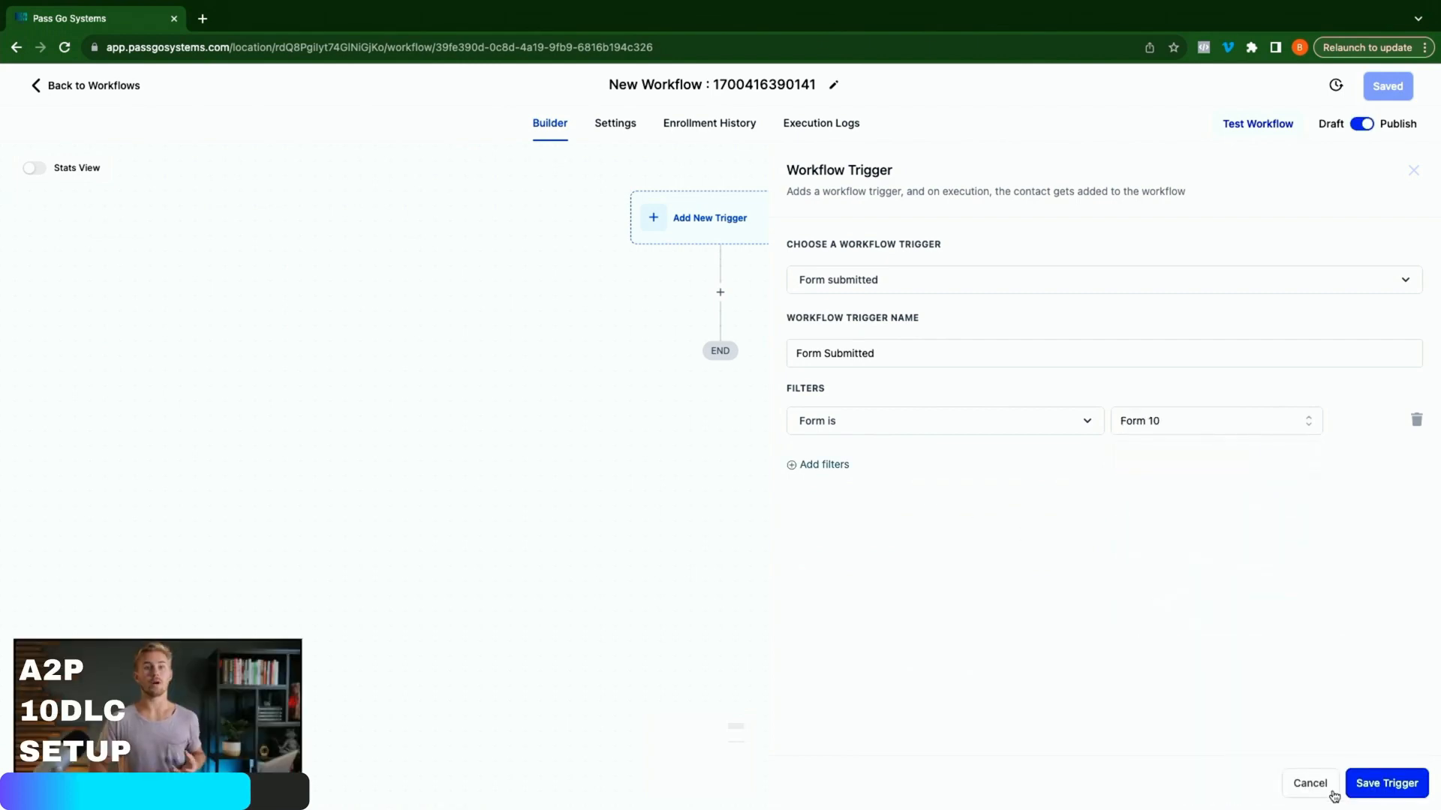
{"action": "left_click", "coordinate": [1378, 789]}
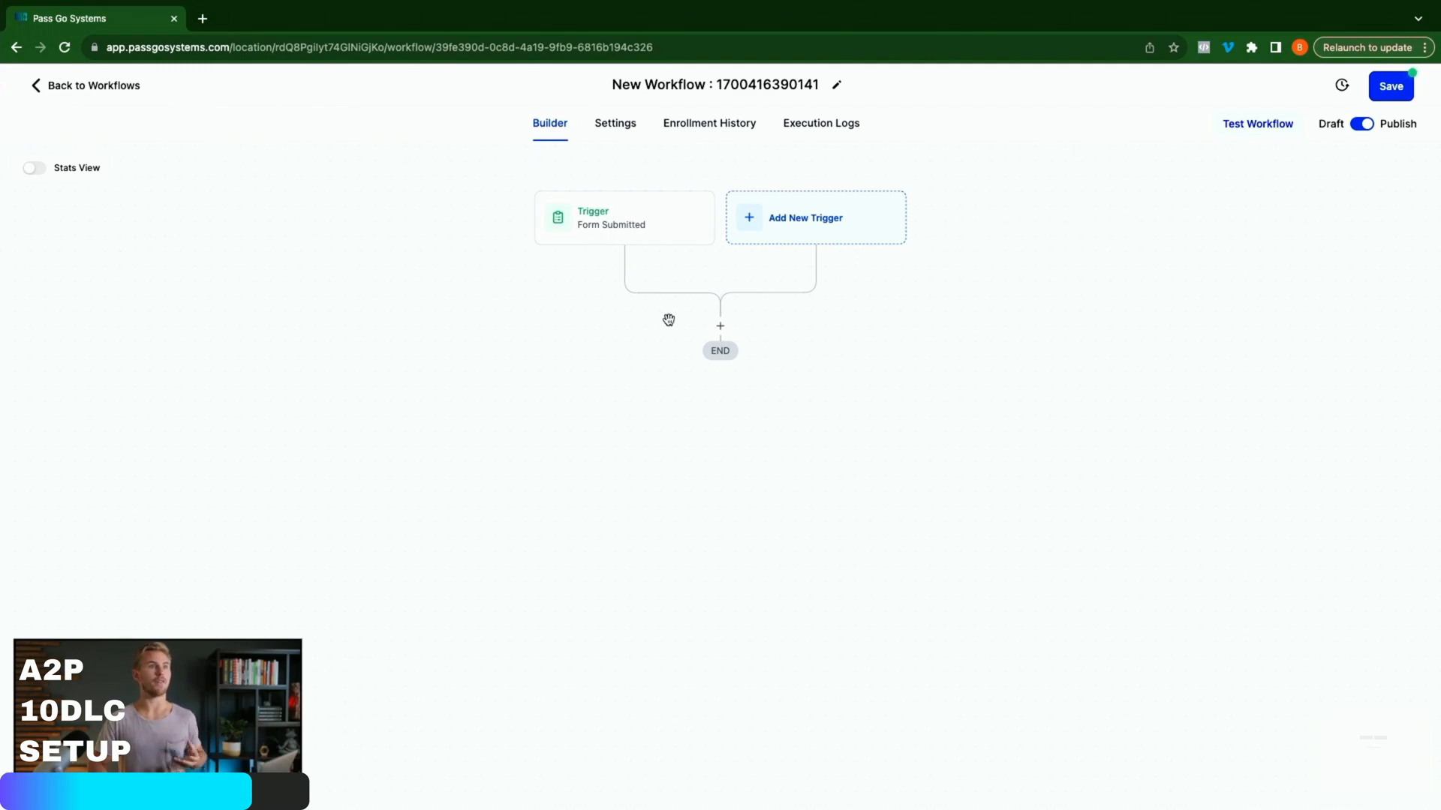
Add a Send SMS action greeting the contact by name and introducing the sender from Pass Go Systems, then save the action and workflow
{"action": "left_click", "coordinate": [721, 326]}
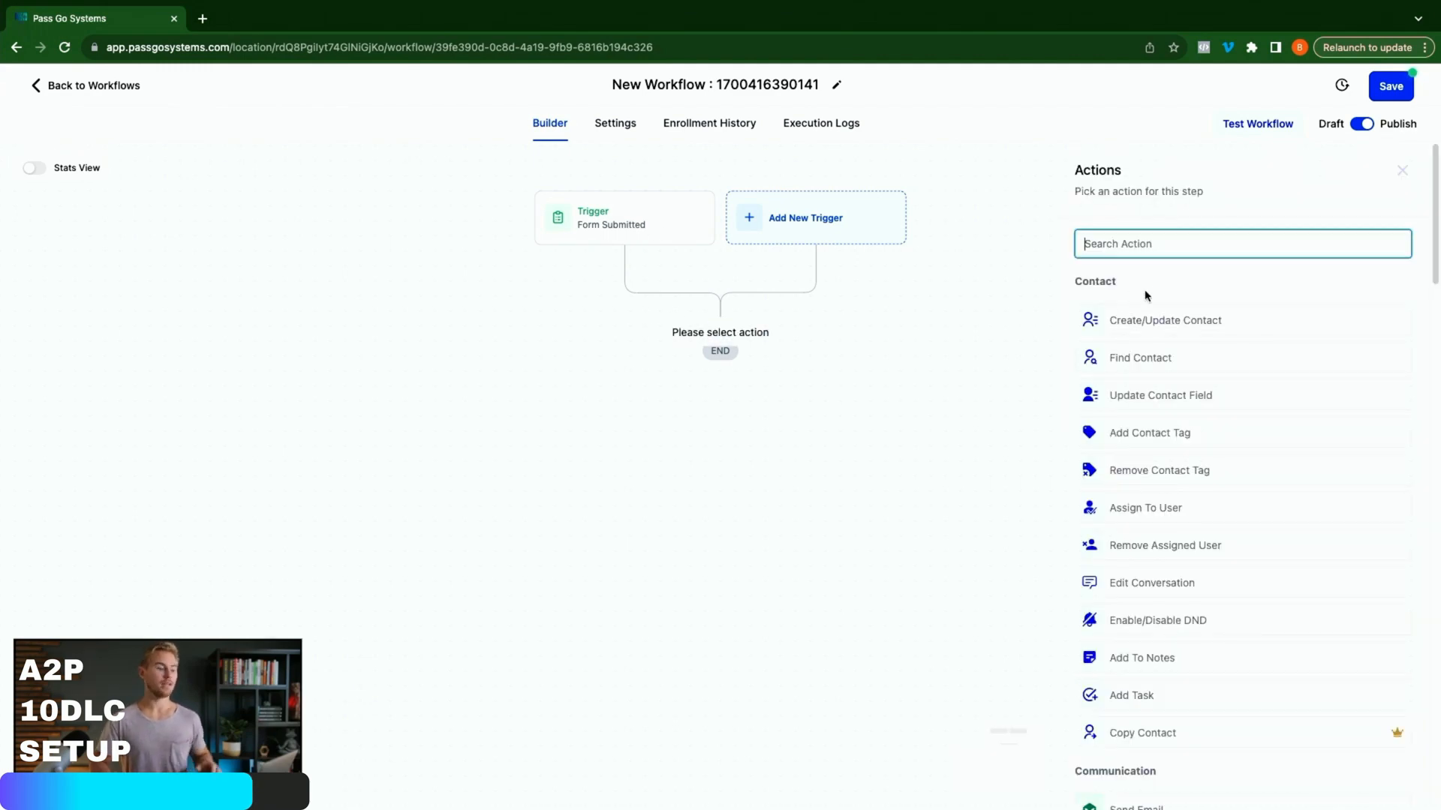
{"action": "type", "text": "sms"}
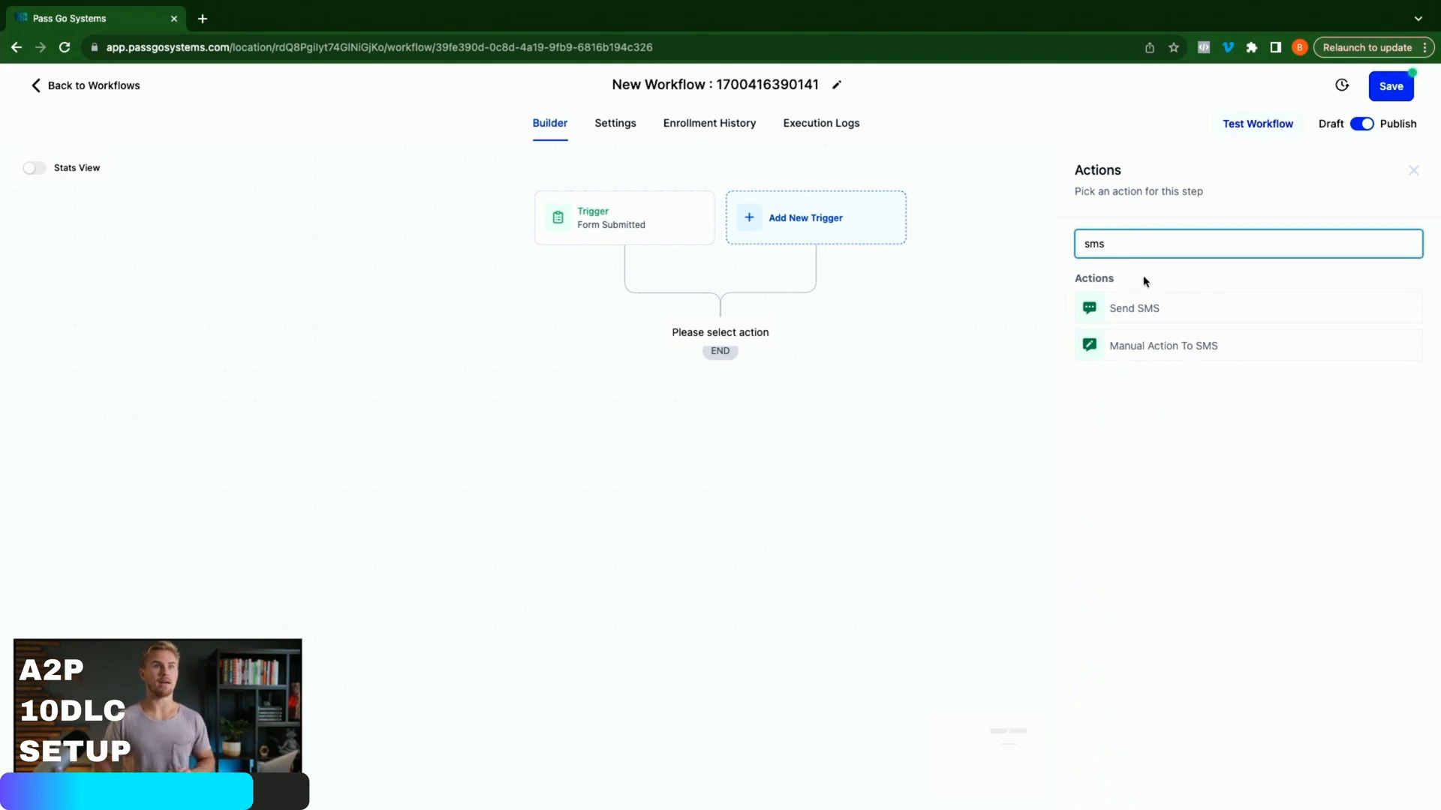
{"action": "left_click", "coordinate": [1169, 309]}
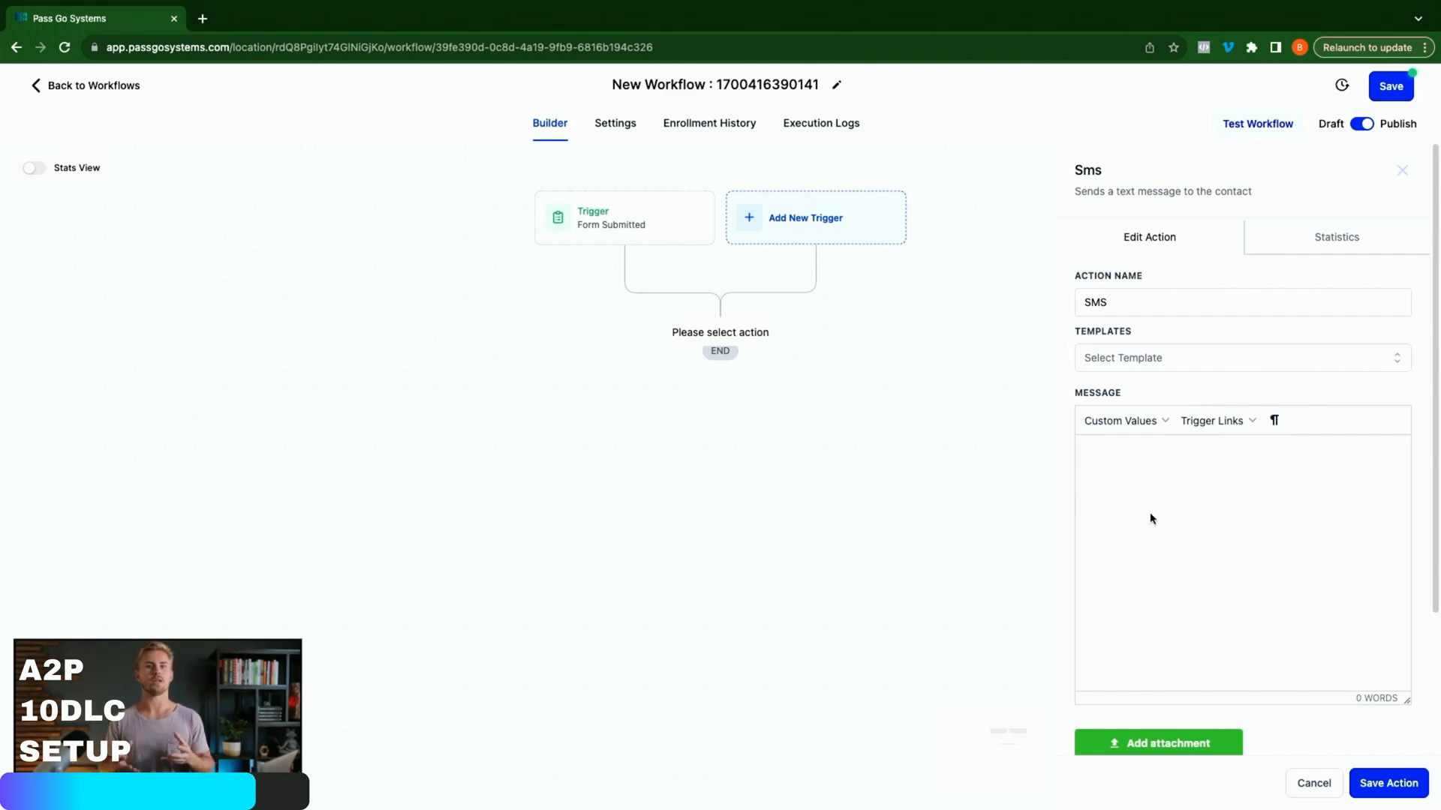
{"action": "type", "text": "Hey John! This is Bryce with Pass Go Systems..."}
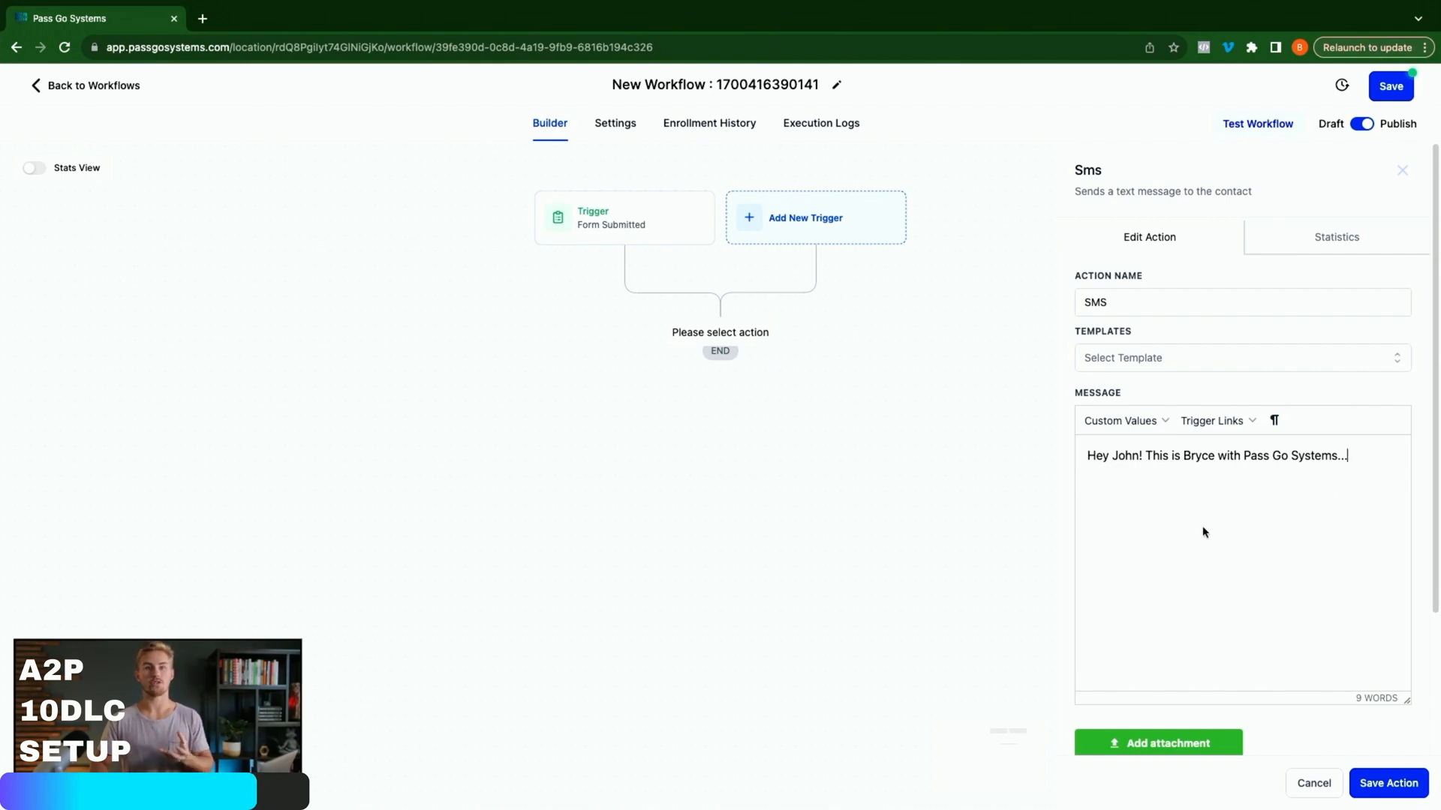
{"action": "left_click", "coordinate": [1404, 782]}
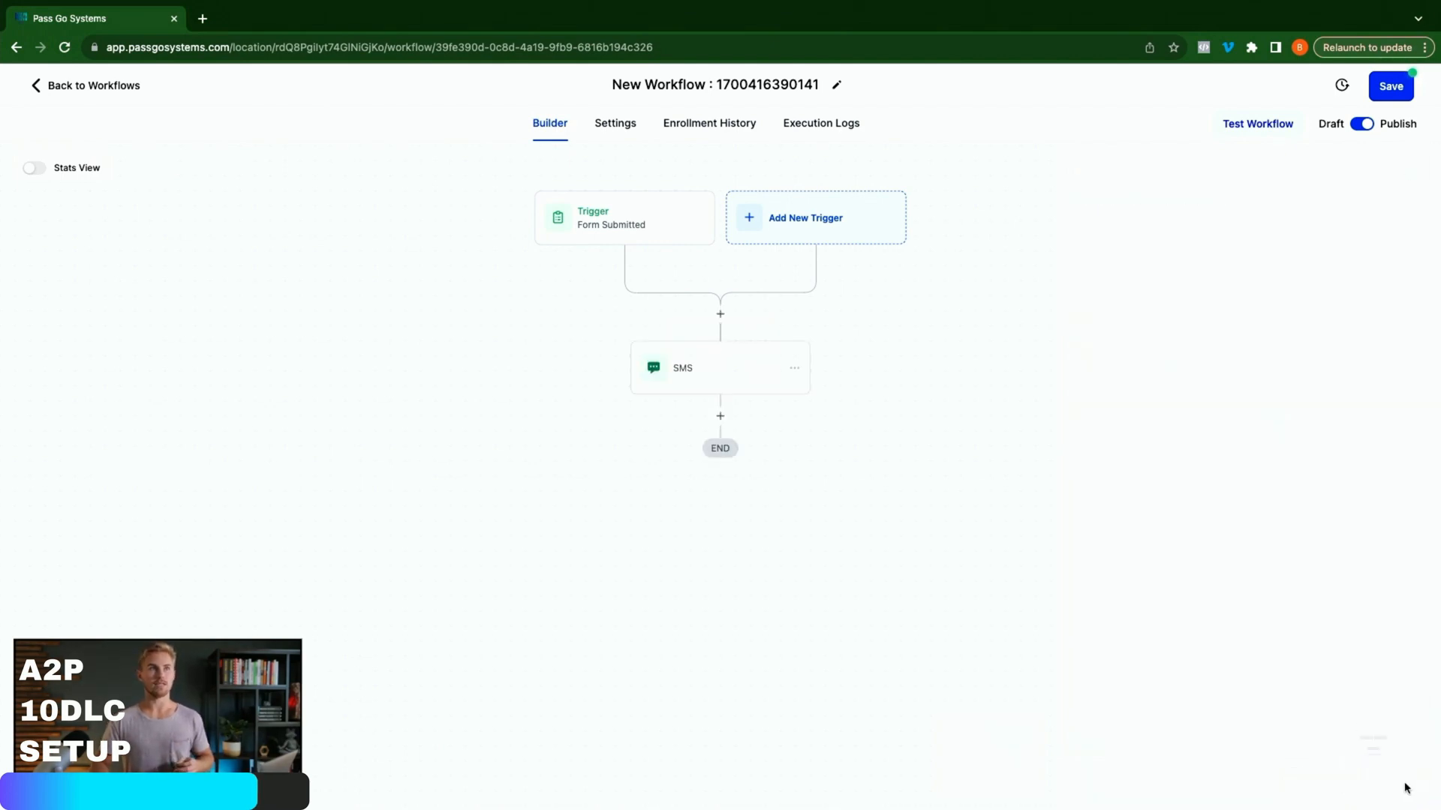
{"action": "left_click", "coordinate": [1391, 87]}
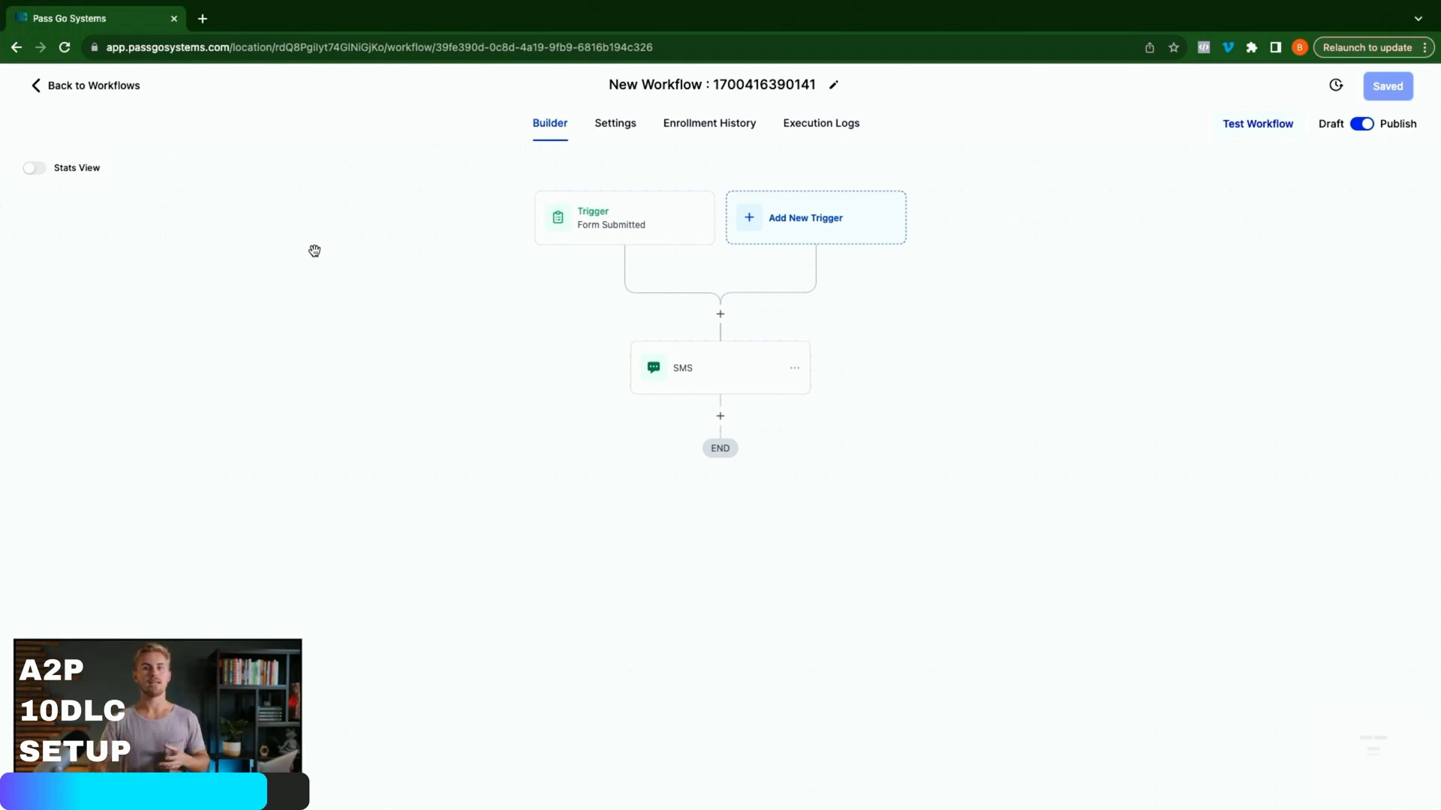
Leave the workflow and examine the customizable SMS opt-out message in the Business Profile settings, closing it without changes
{"action": "left_click", "coordinate": [71, 86]}
{"action": "left_click", "coordinate": [41, 788]}
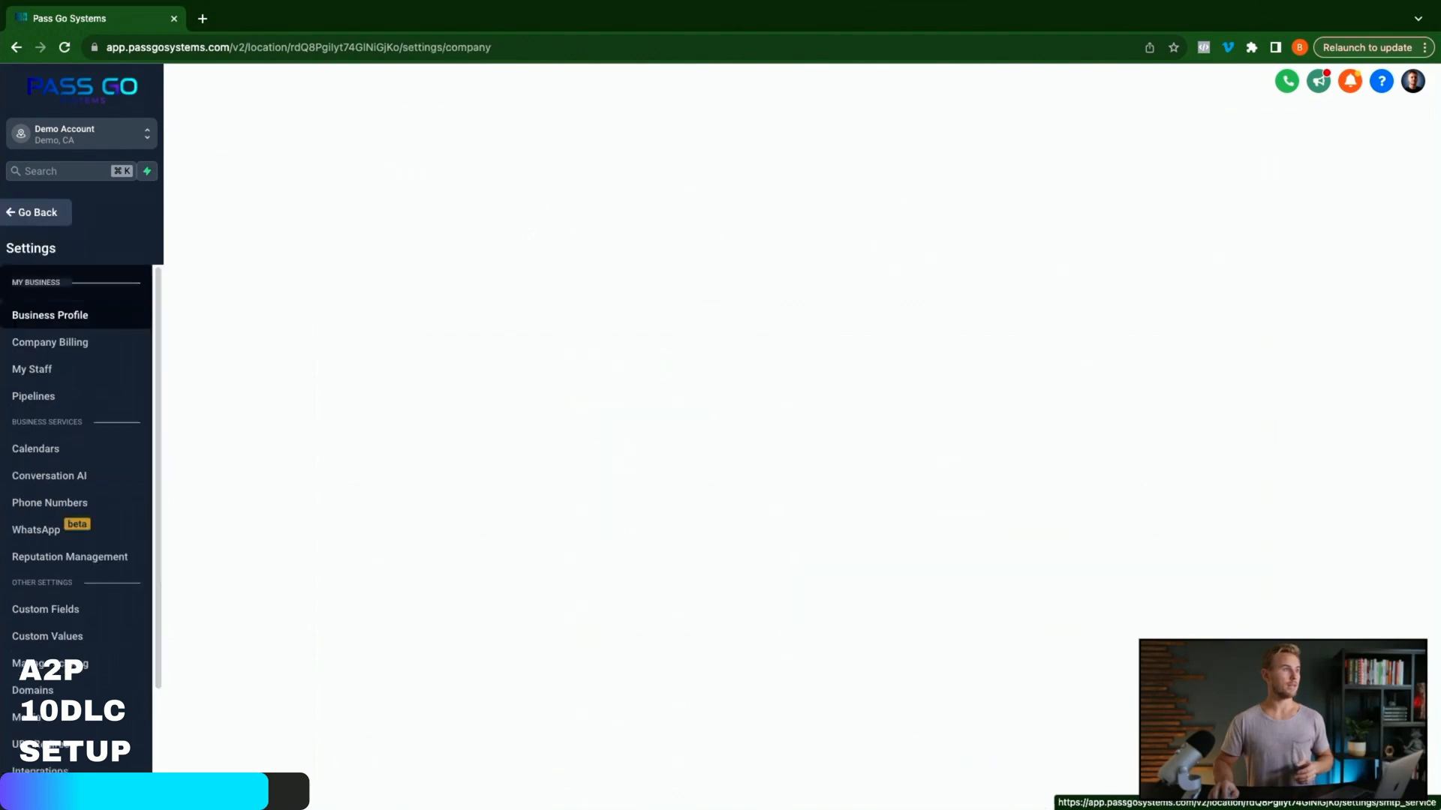
{"action": "scroll", "coordinate": [630, 369], "scroll_direction": "down", "scroll_amount": 8}
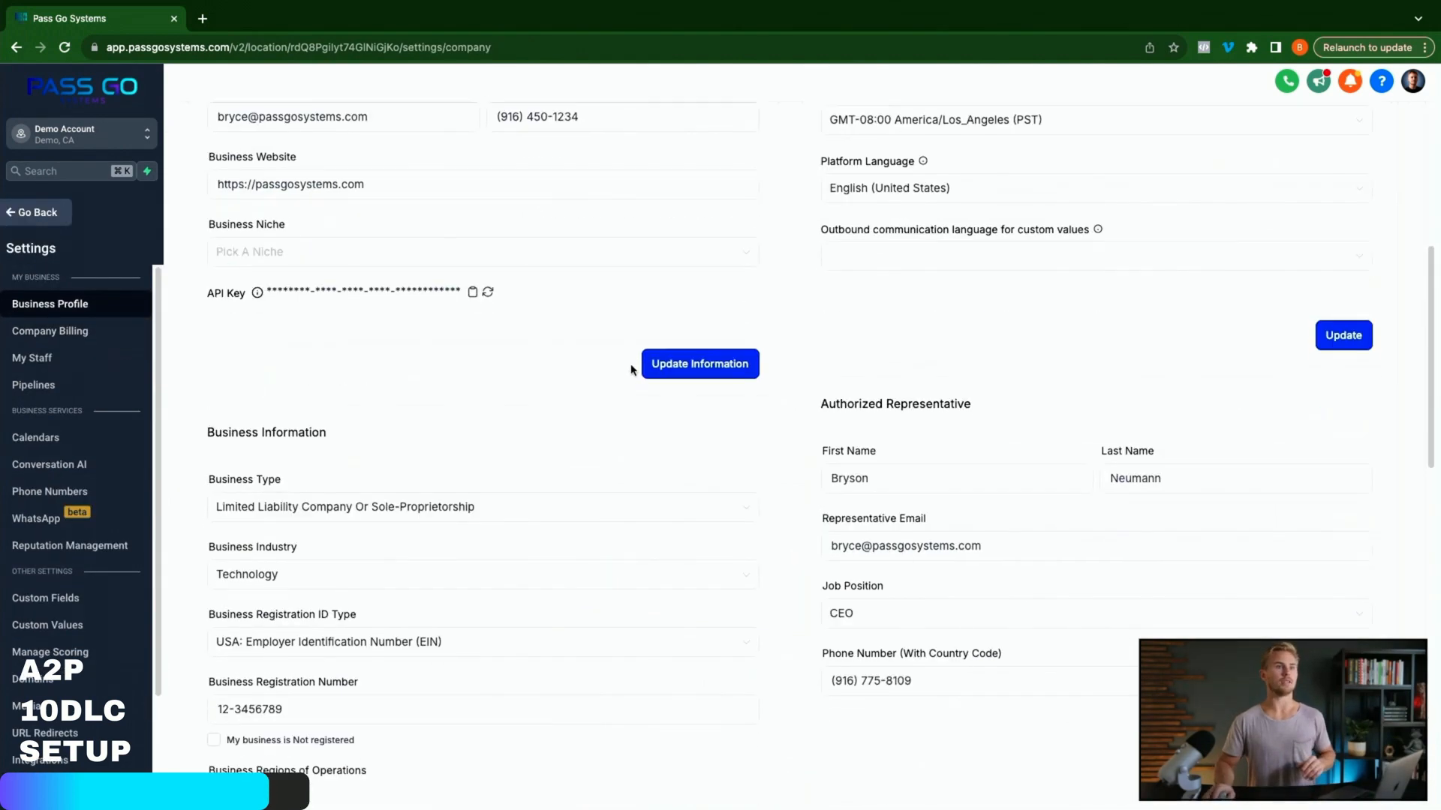
{"action": "scroll", "coordinate": [630, 370], "scroll_direction": "down", "scroll_amount": 7}
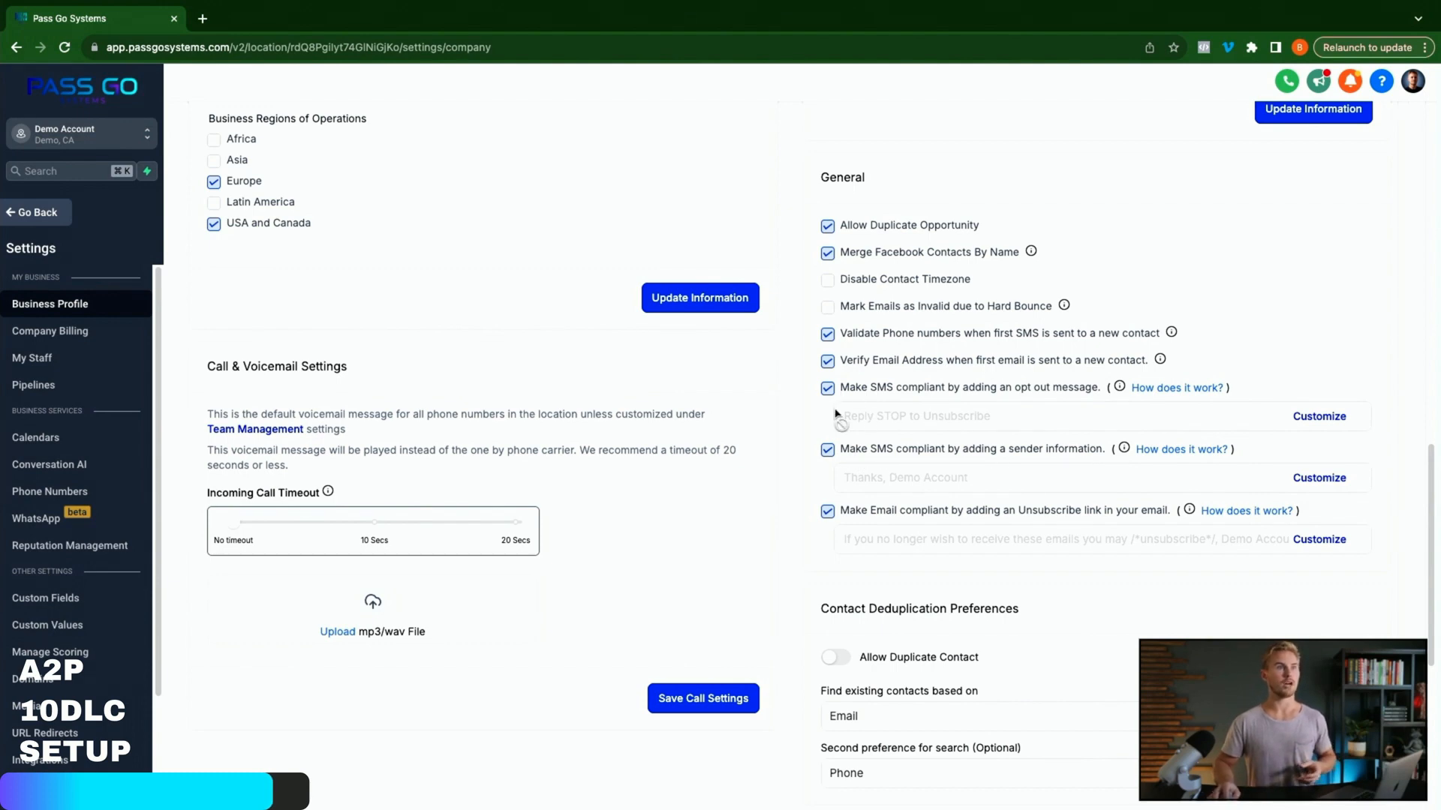
{"action": "left_click", "coordinate": [1326, 422]}
{"action": "left_click", "coordinate": [765, 416]}
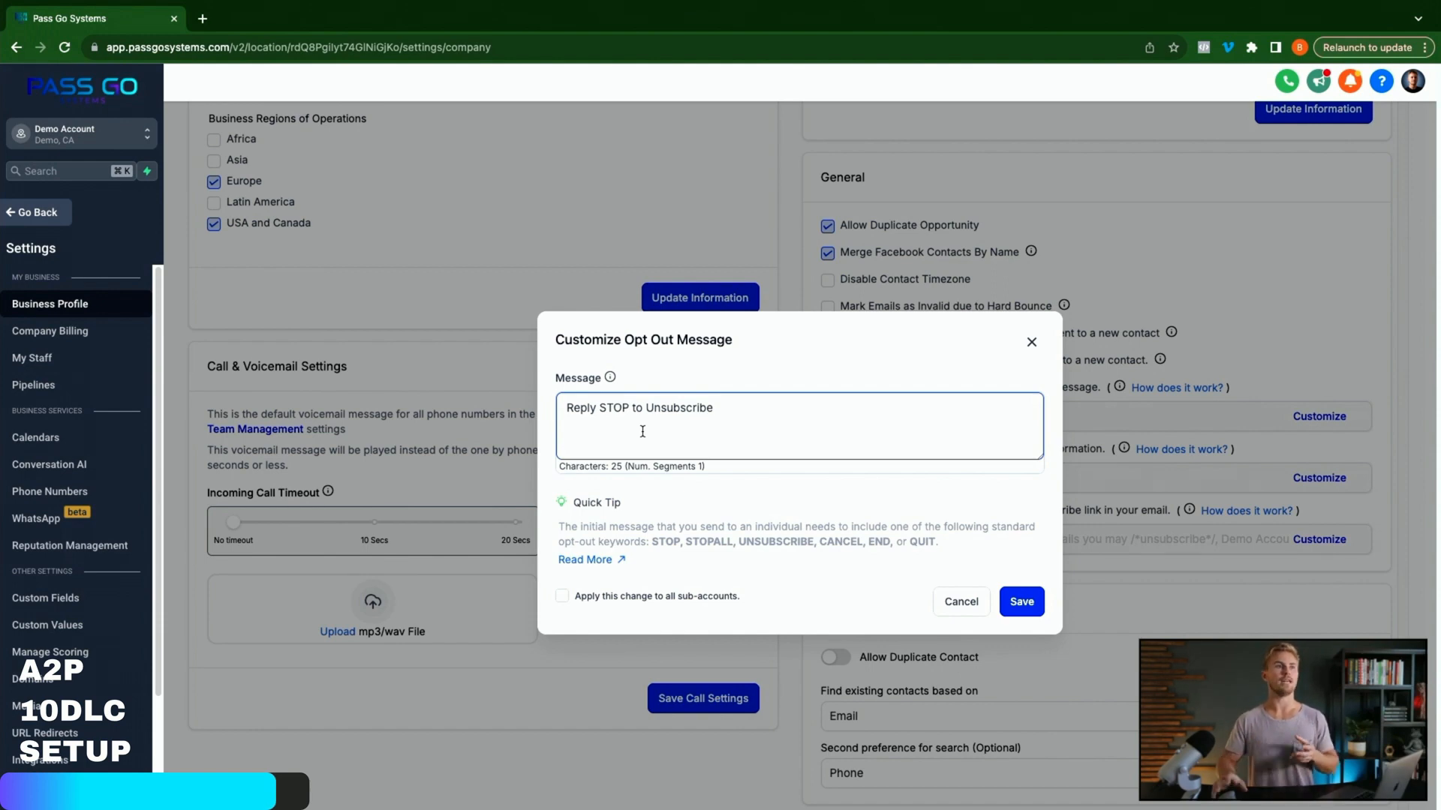
{"action": "left_click", "coordinate": [1030, 342]}
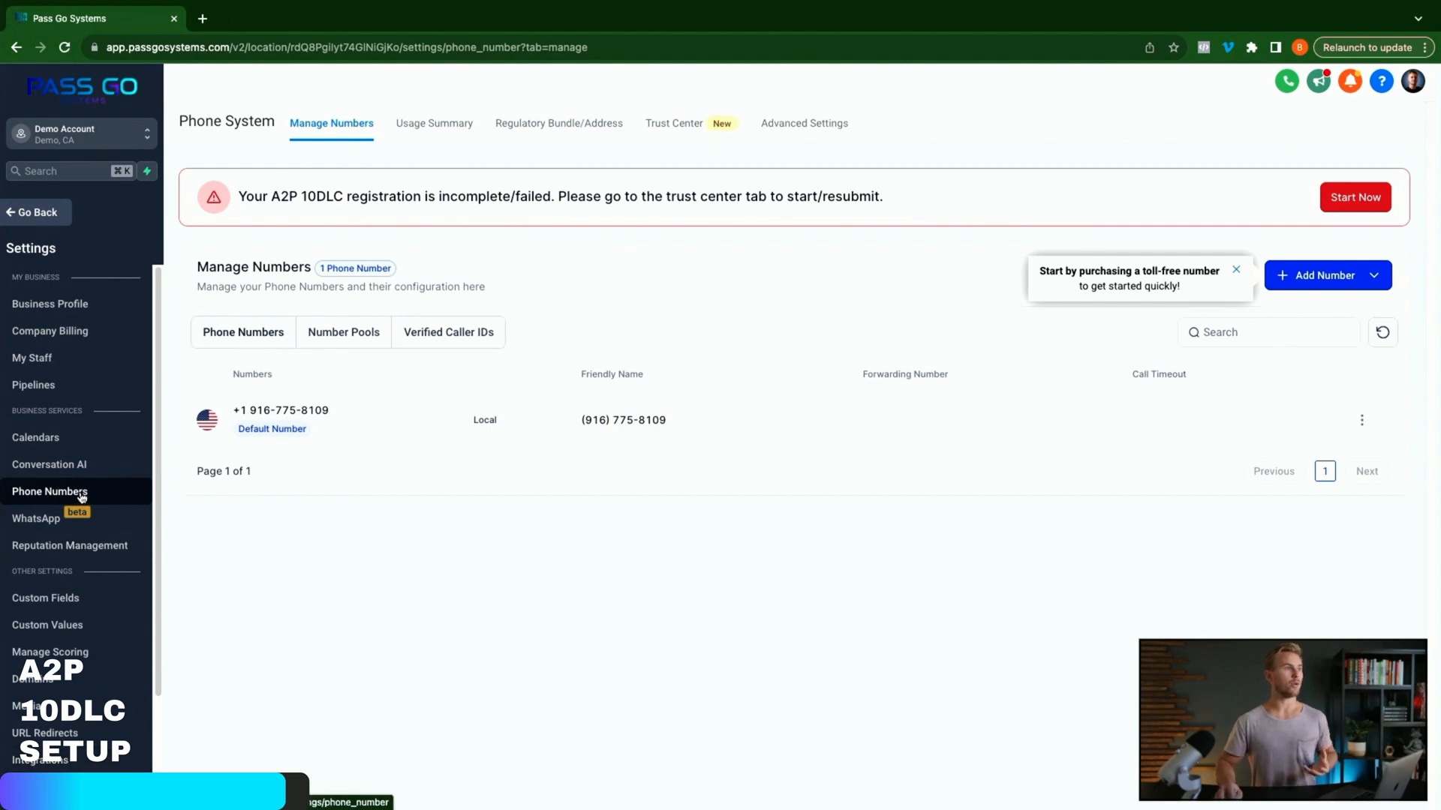
Browse United States phone numbers filtered to Toll Free only, select the first one, and close the purchase without buying
{"action": "left_click", "coordinate": [1334, 277]}
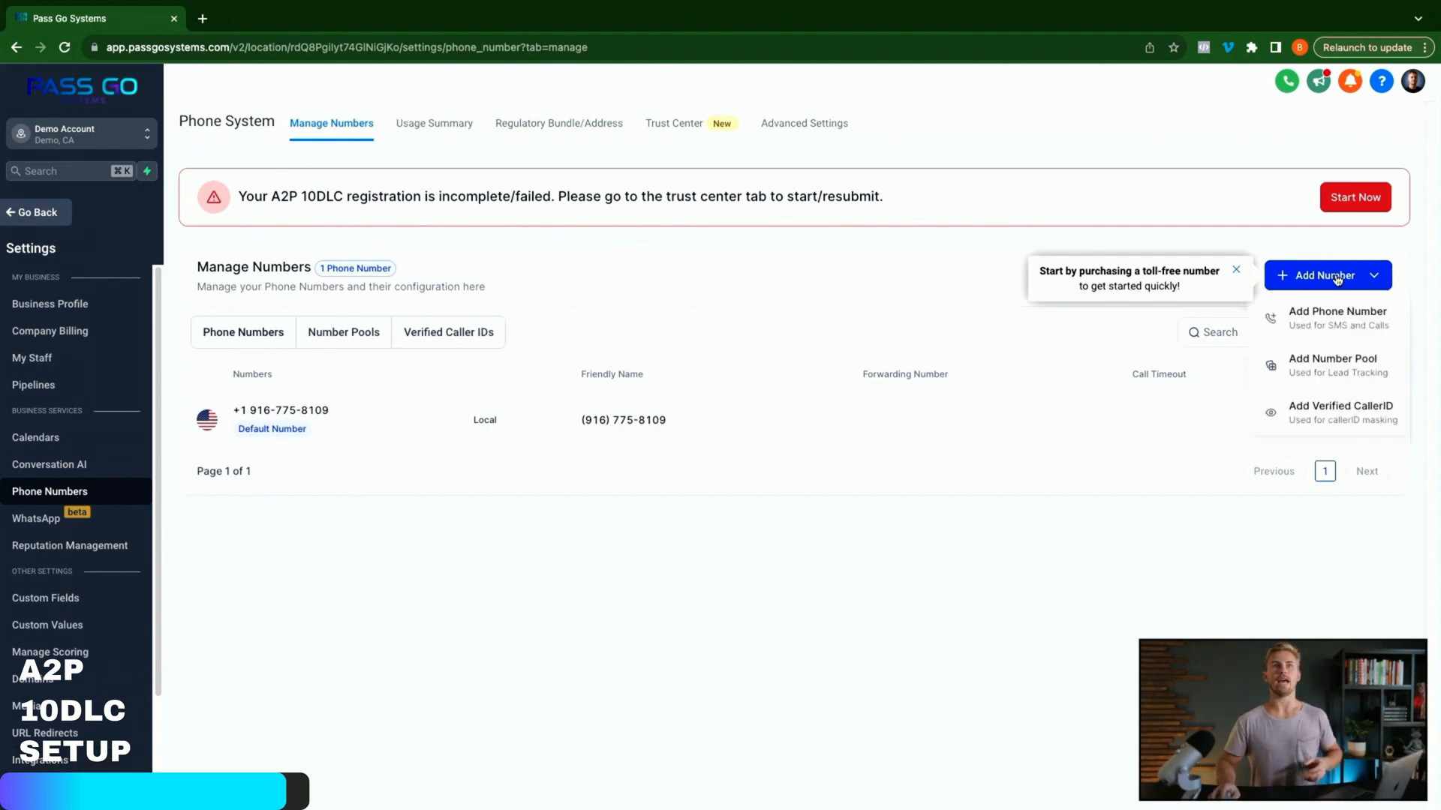
{"action": "left_click", "coordinate": [1322, 318]}
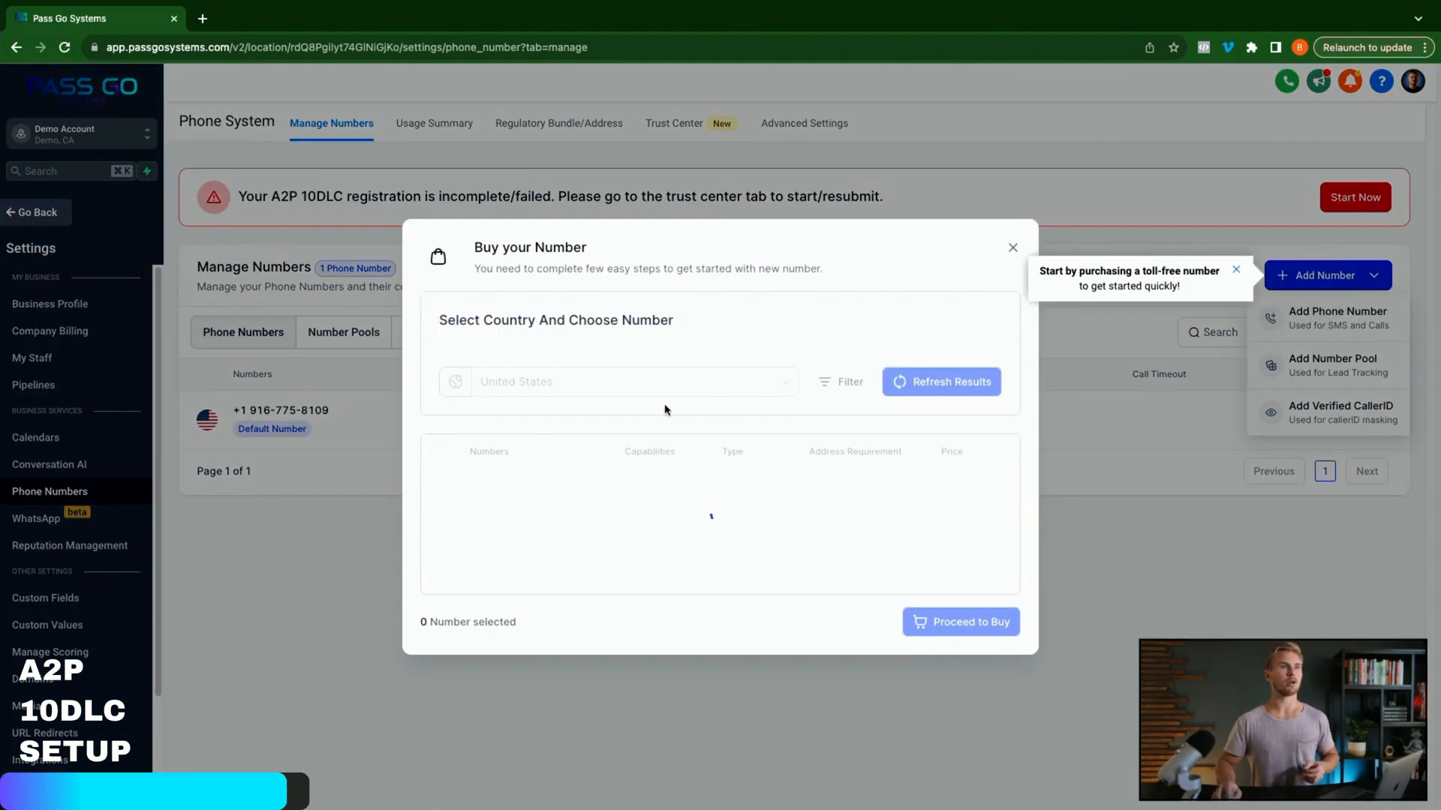
{"action": "left_click", "coordinate": [833, 279]}
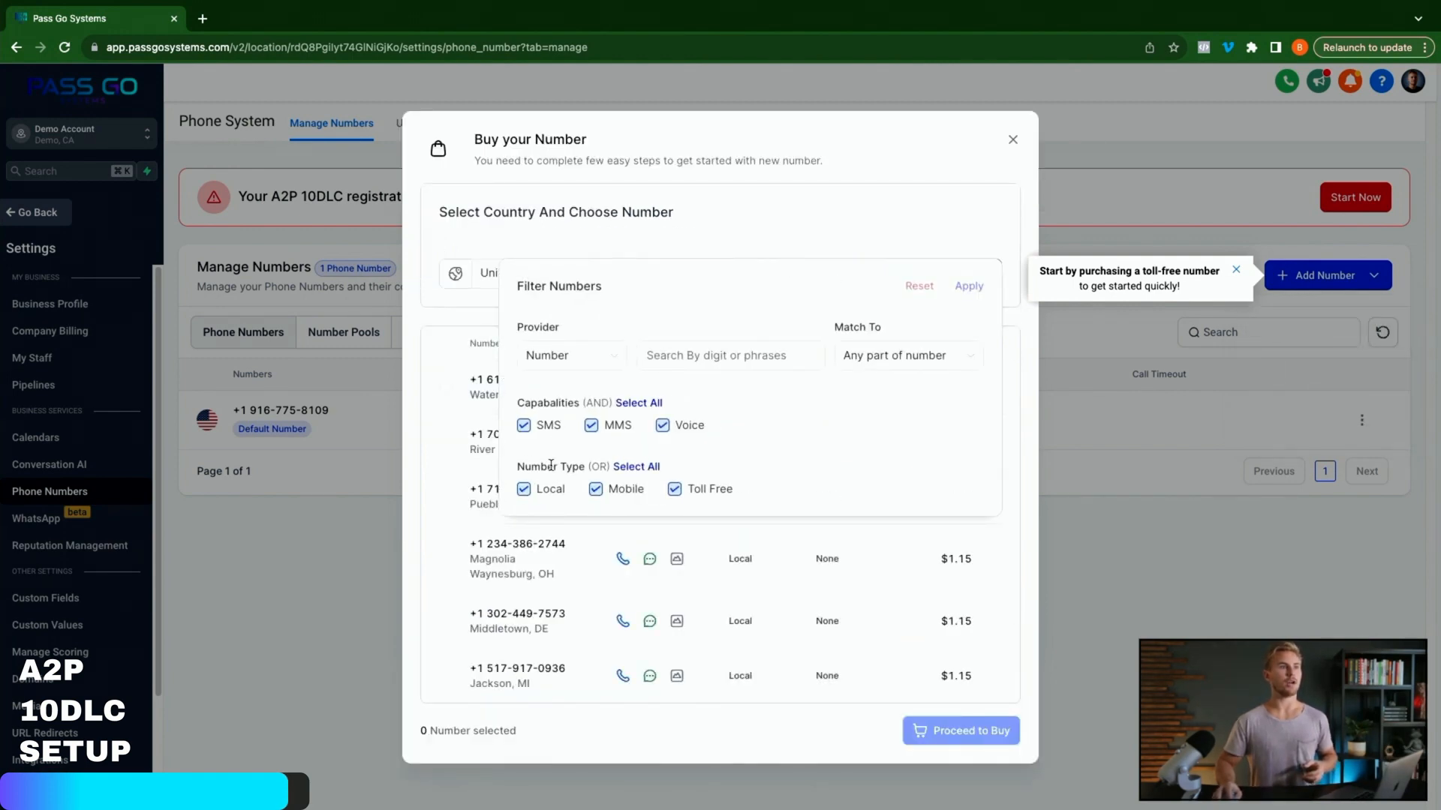
{"action": "left_click", "coordinate": [533, 492]}
{"action": "left_click", "coordinate": [599, 492]}
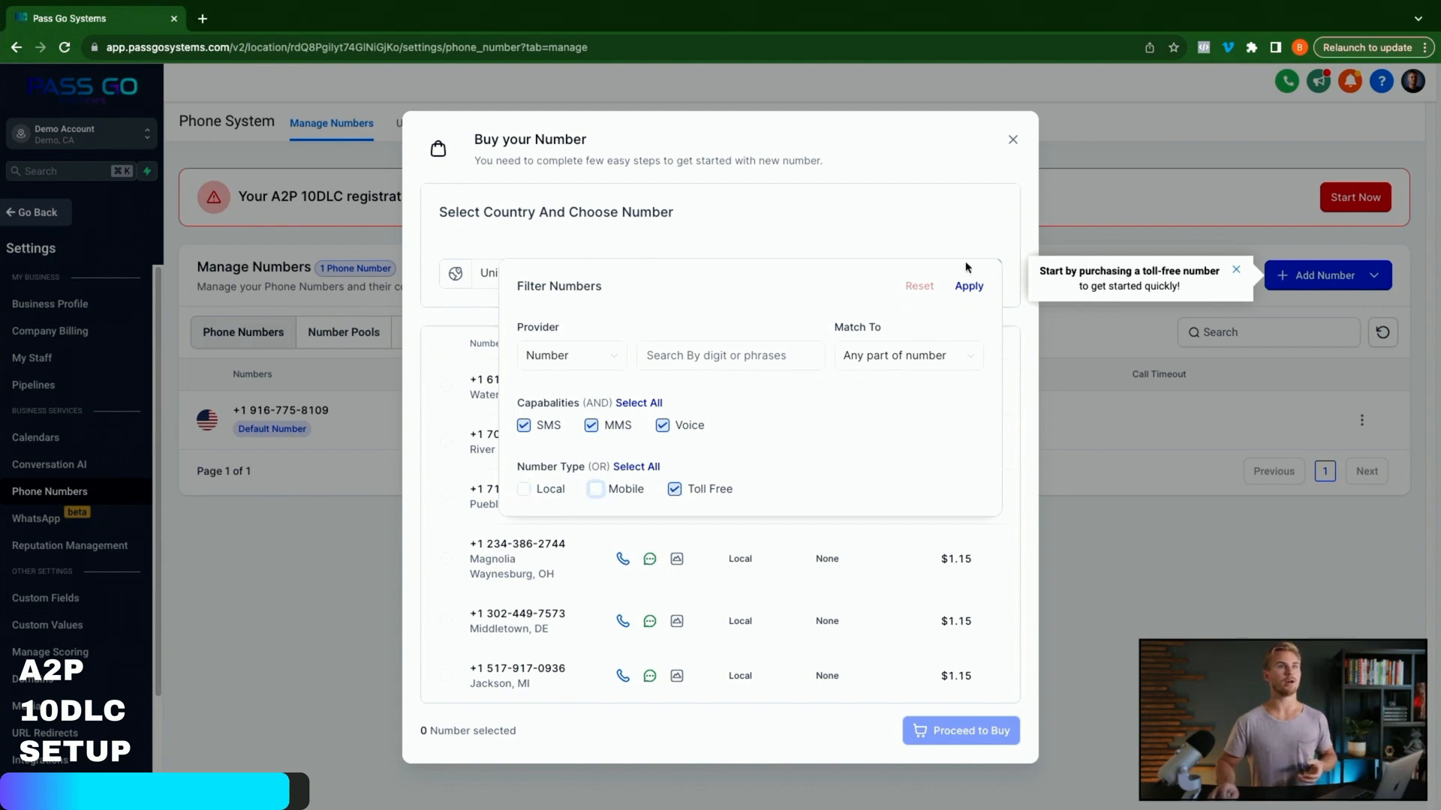
{"action": "left_click", "coordinate": [968, 286]}
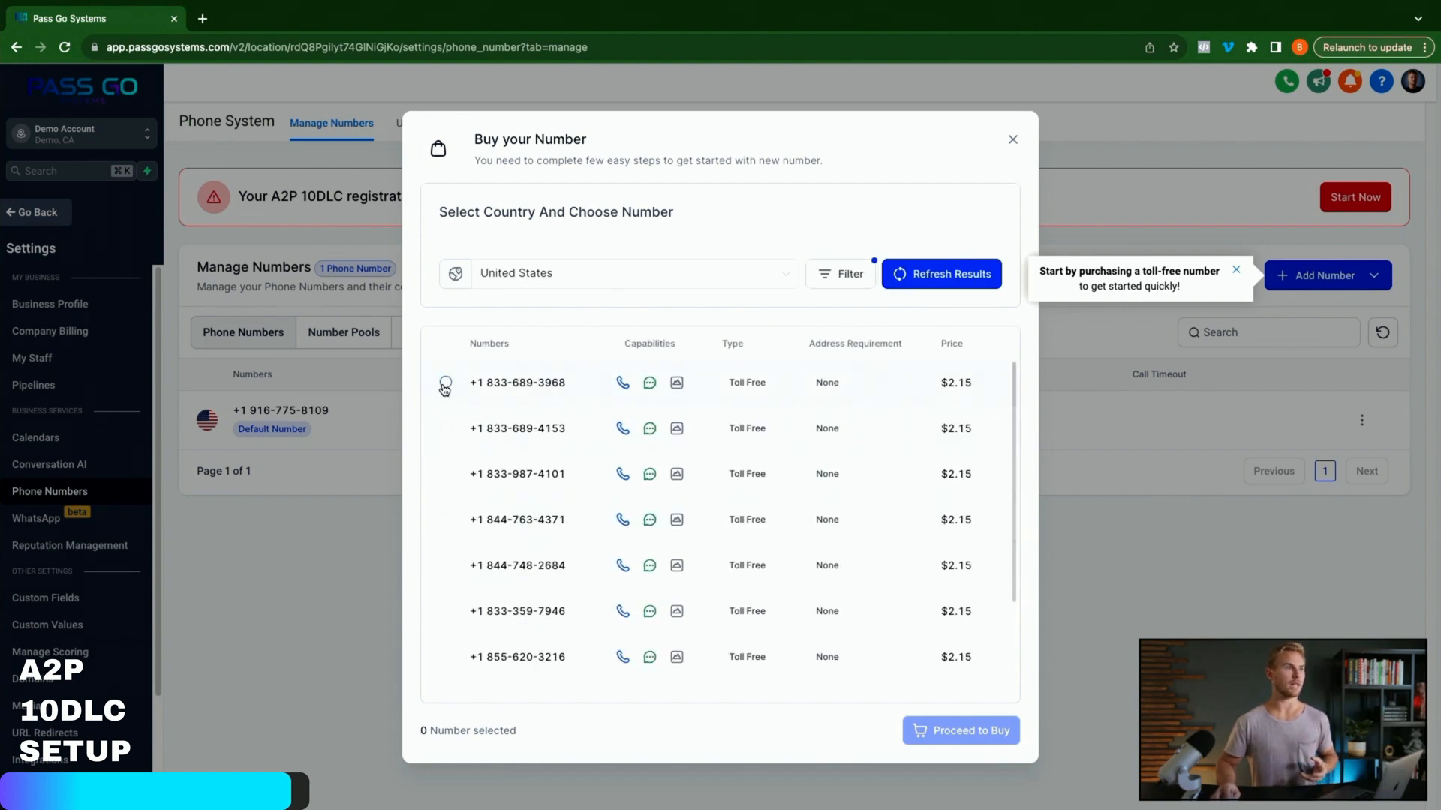
{"action": "left_click", "coordinate": [445, 383]}
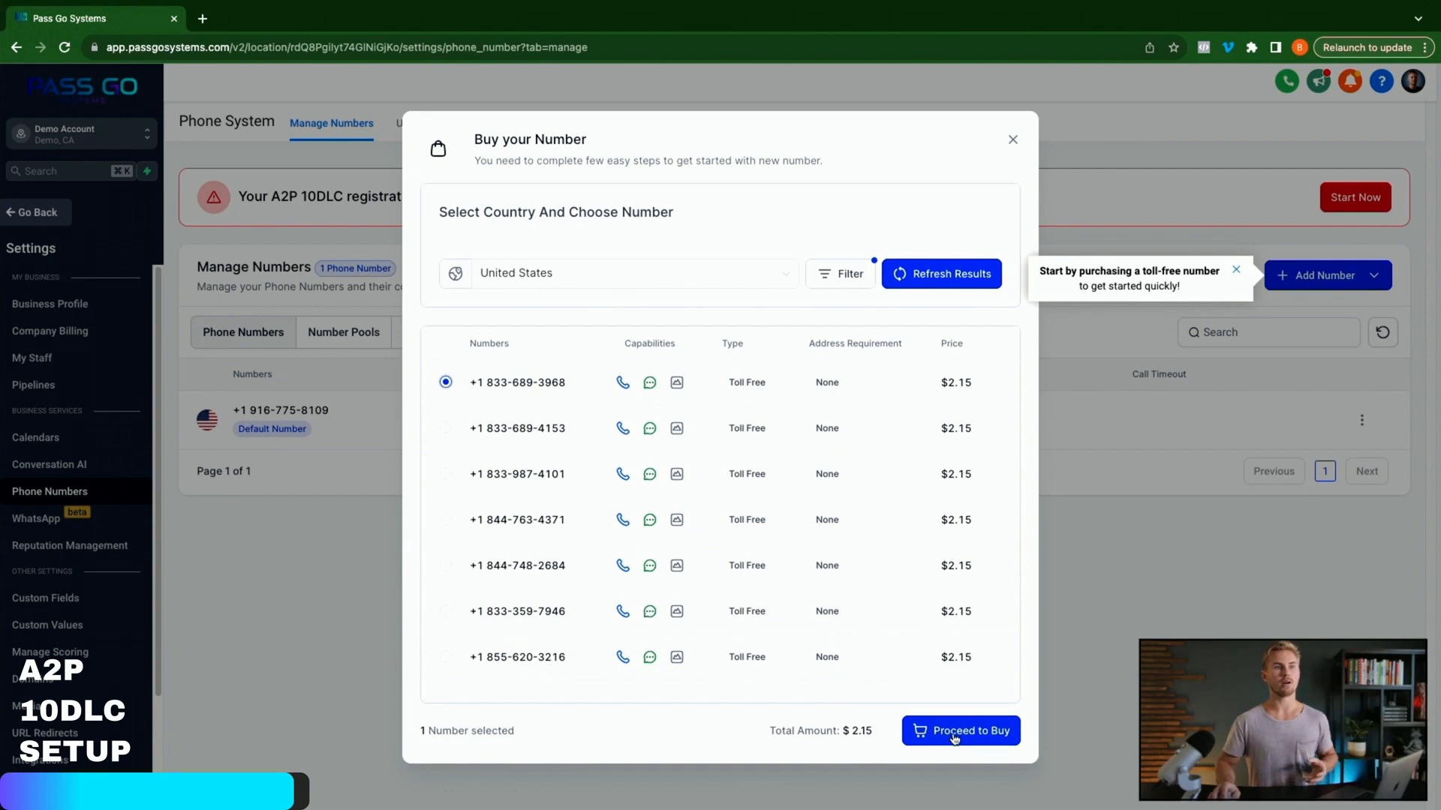
{"action": "left_click", "coordinate": [1012, 141]}
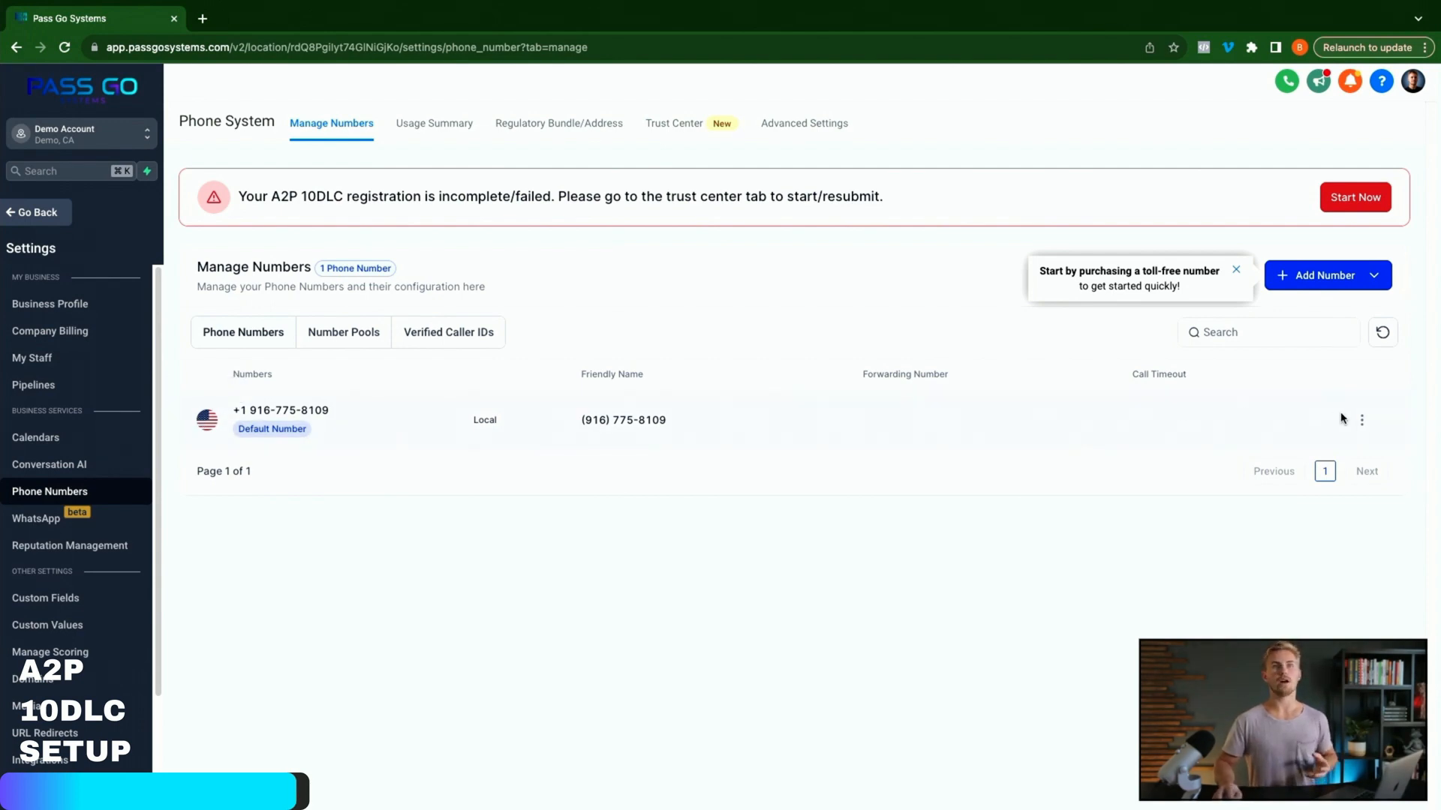
View the number info of the existing default phone number and dismiss the toll-free purchase tip
{"action": "left_click", "coordinate": [1362, 423]}
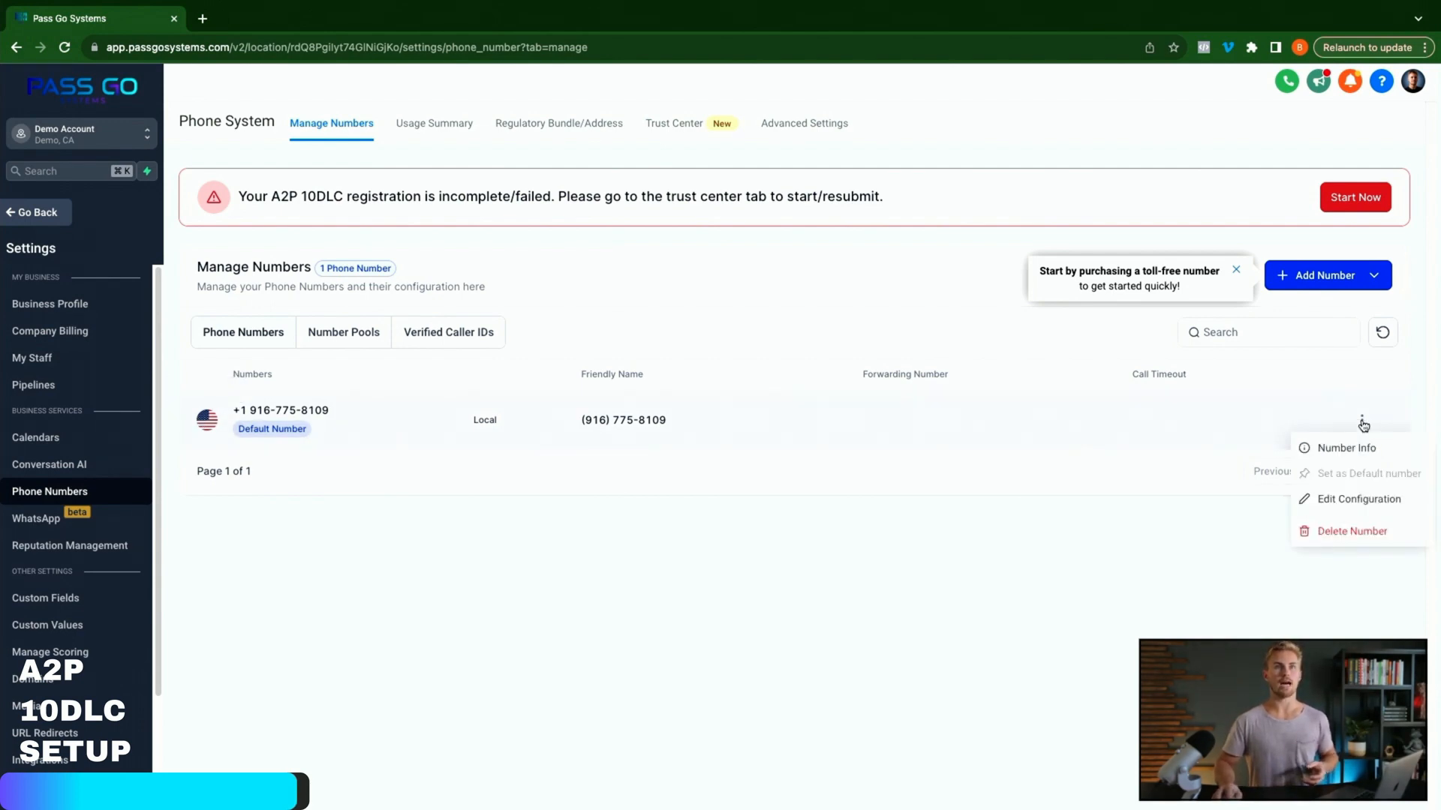
{"action": "left_click", "coordinate": [1347, 450]}
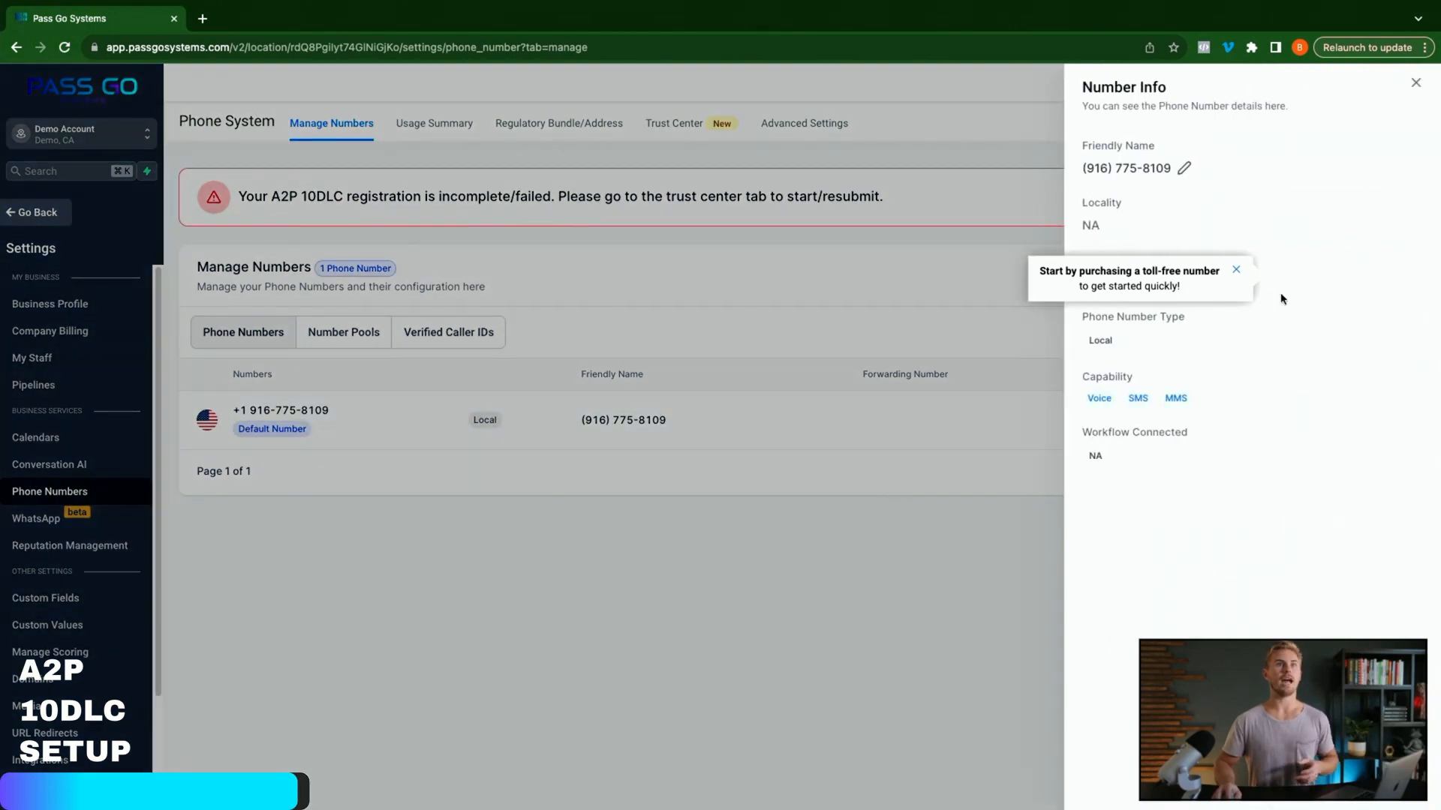
{"action": "left_click", "coordinate": [1235, 271]}
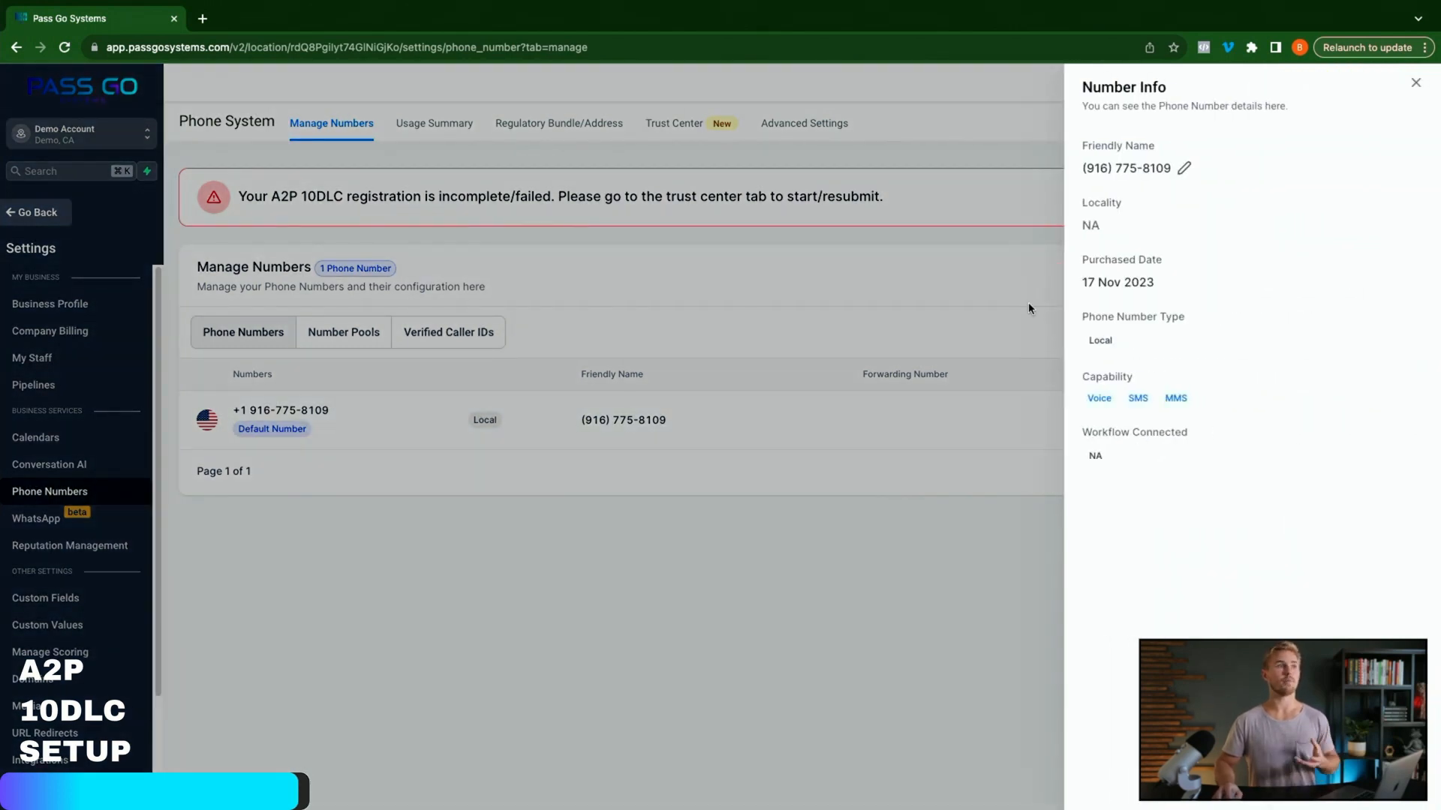